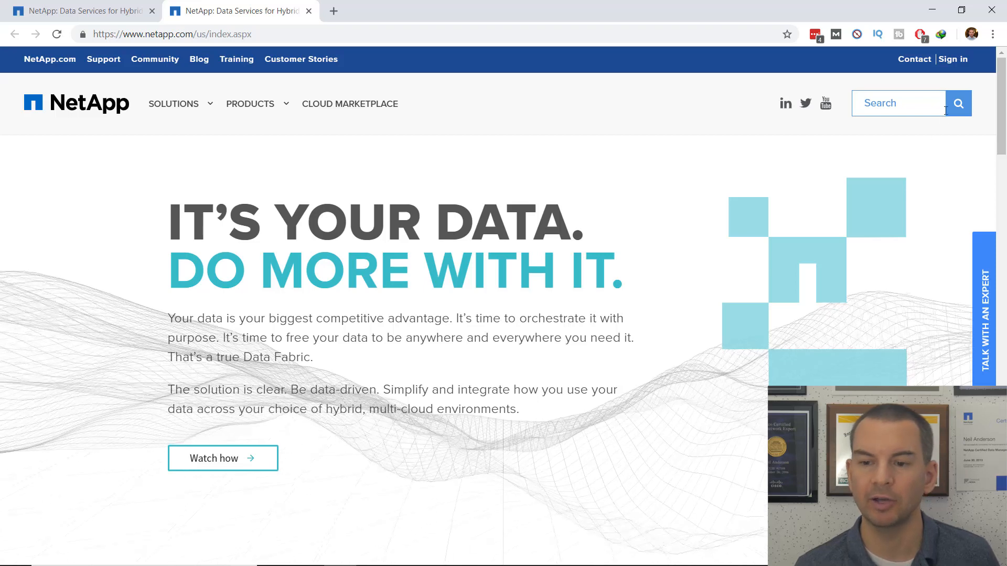
Sign in to the NetApp Support portal and go to DOWNLOADS > Product Evaluation.
{"action": "left_click", "coordinate": [955, 64]}
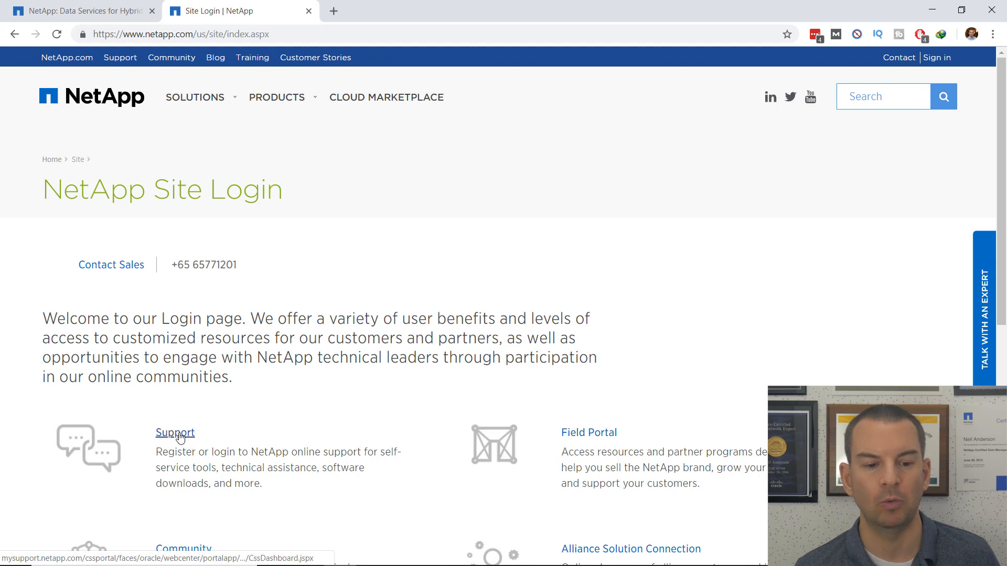
{"action": "left_click", "coordinate": [176, 433]}
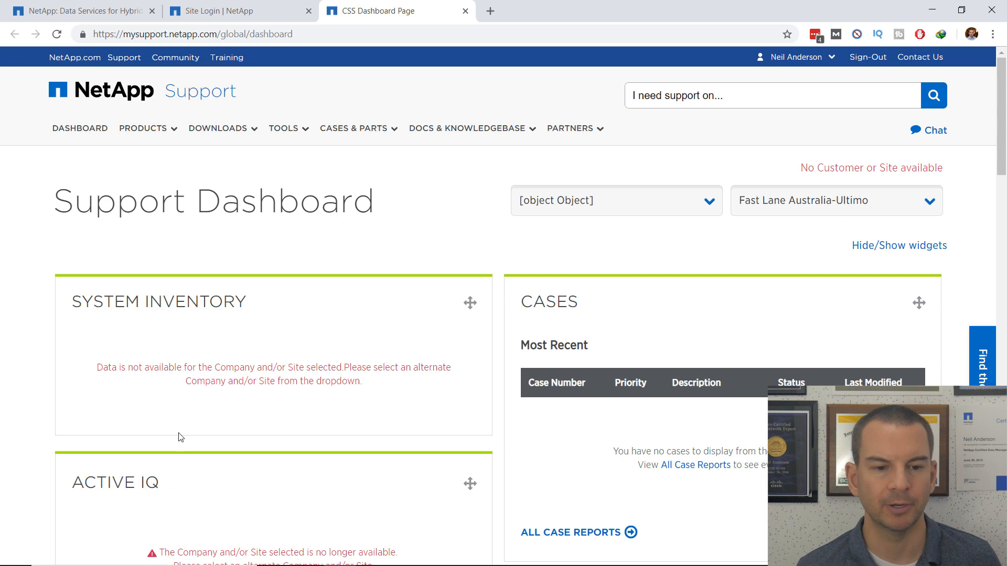
{"action": "left_click", "coordinate": [238, 131]}
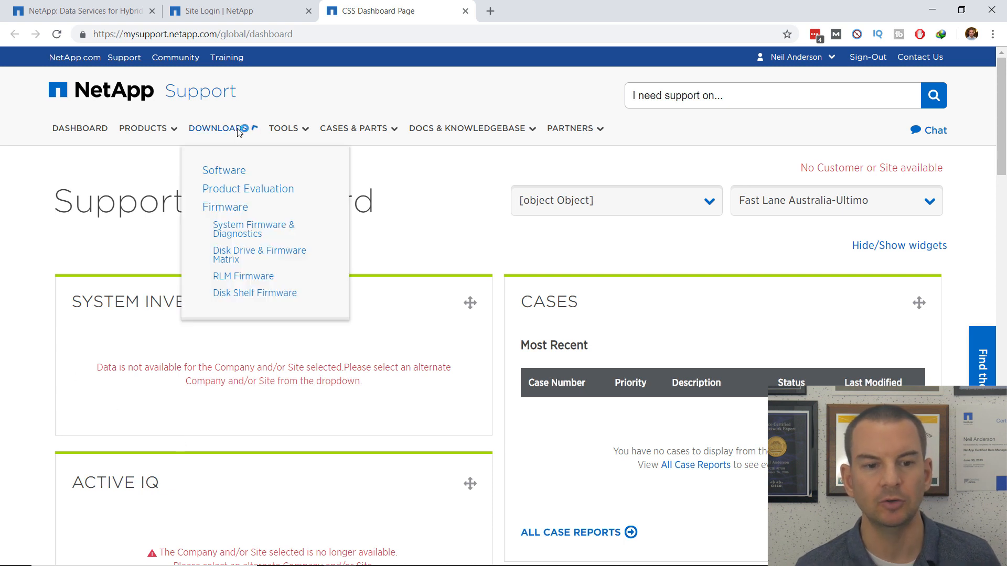
{"action": "left_click", "coordinate": [247, 190]}
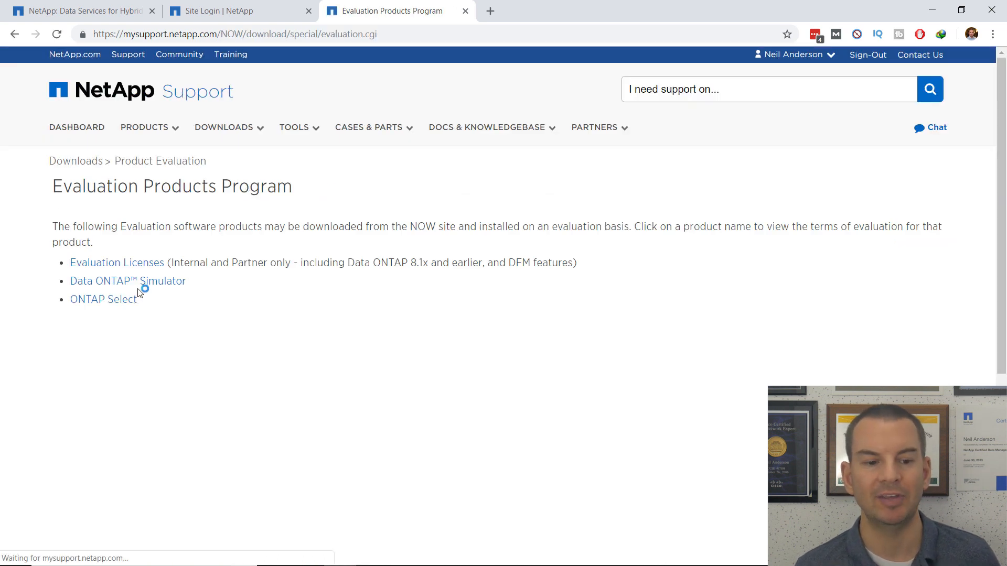
Open the Data ONTAP Simulator page, accept the Terms & Conditions and continue.
{"action": "left_click", "coordinate": [135, 283]}
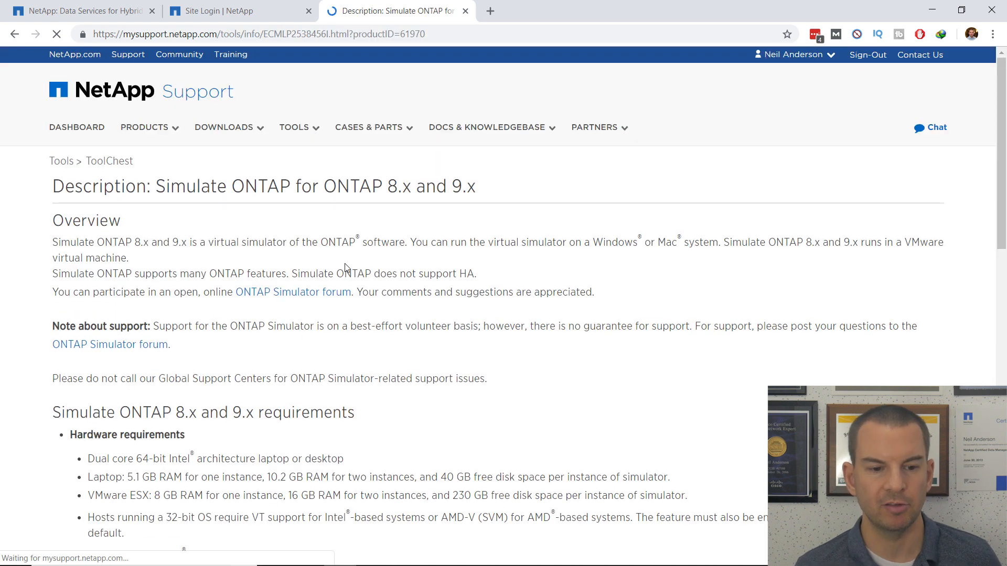
{"action": "scroll", "coordinate": [357, 265], "scroll_direction": "down", "scroll_amount": 14}
{"action": "scroll", "coordinate": [357, 266], "scroll_direction": "down", "scroll_amount": 3}
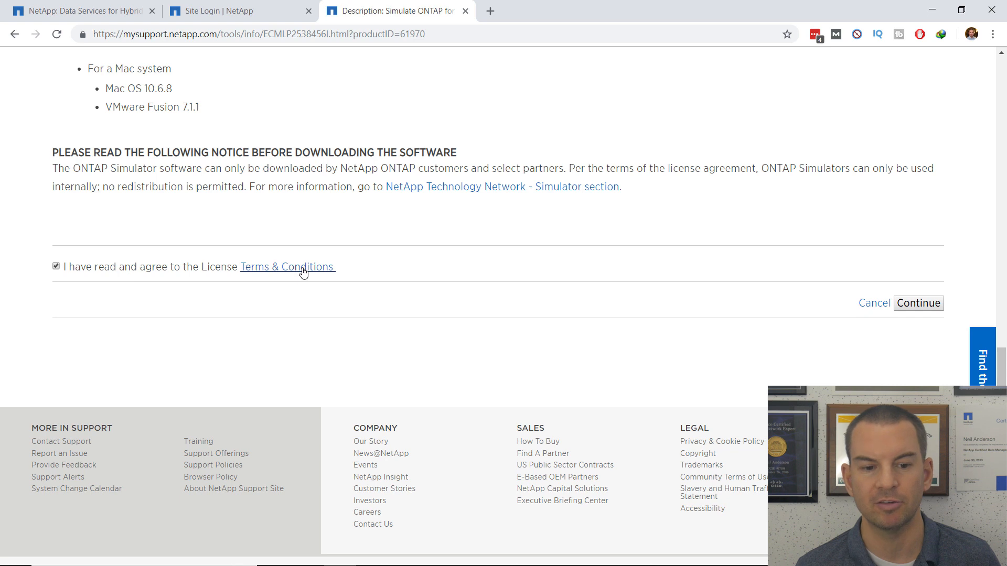
{"action": "left_click", "coordinate": [931, 308]}
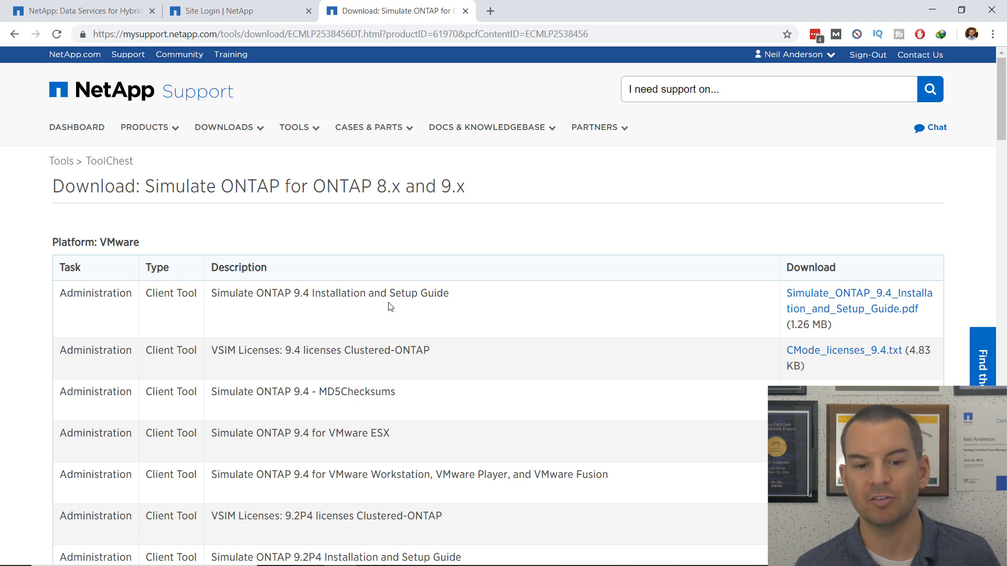
Download Simulate_ONTAP_9.4_Installation_and_Setup_Guide.pdf and view the Downloads folder in File Explorer.
{"action": "left_click", "coordinate": [828, 317]}
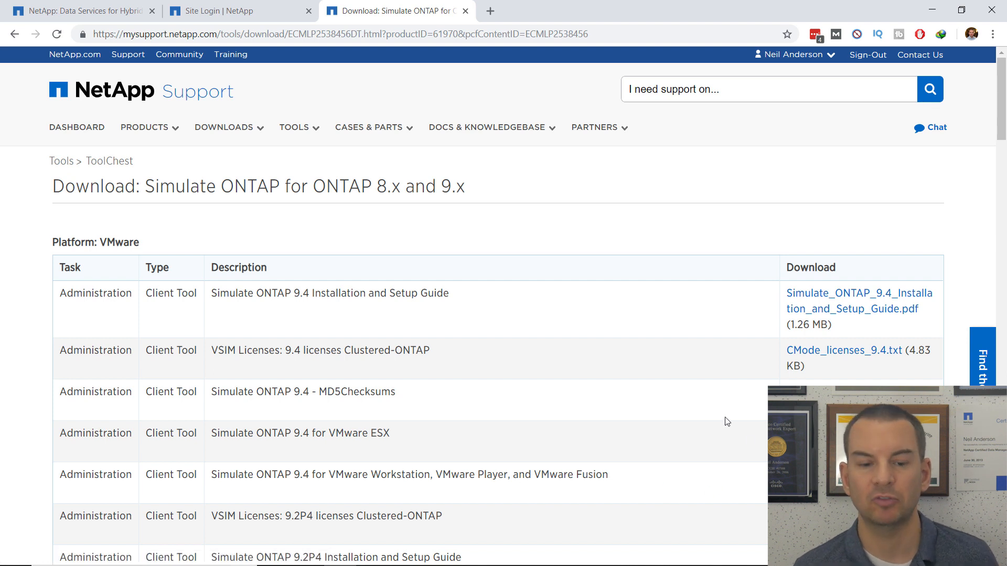
{"action": "left_click", "coordinate": [306, 561]}
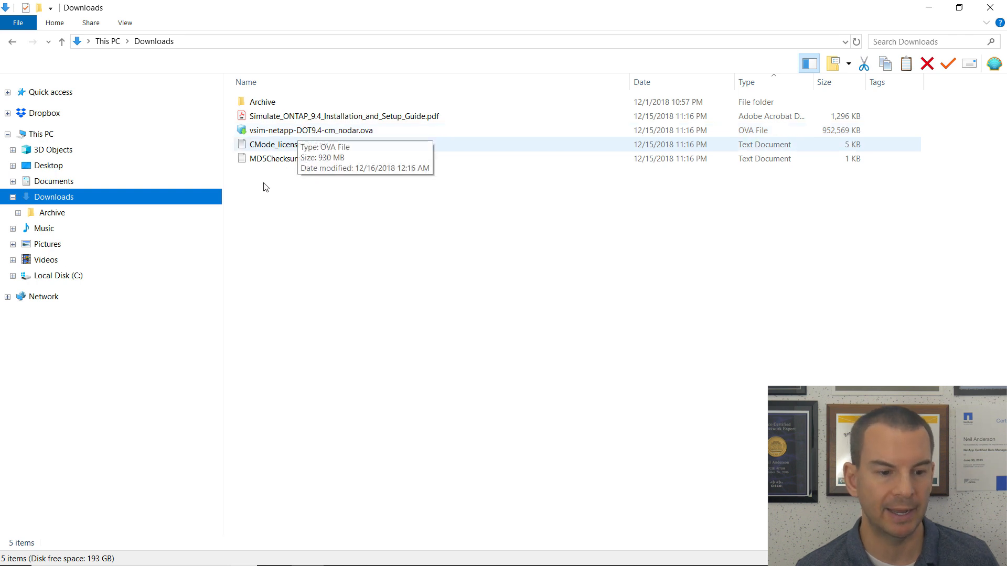
Create a new folder named C1N1 inside C:\NetApp Lab.
{"action": "left_click", "coordinate": [53, 279]}
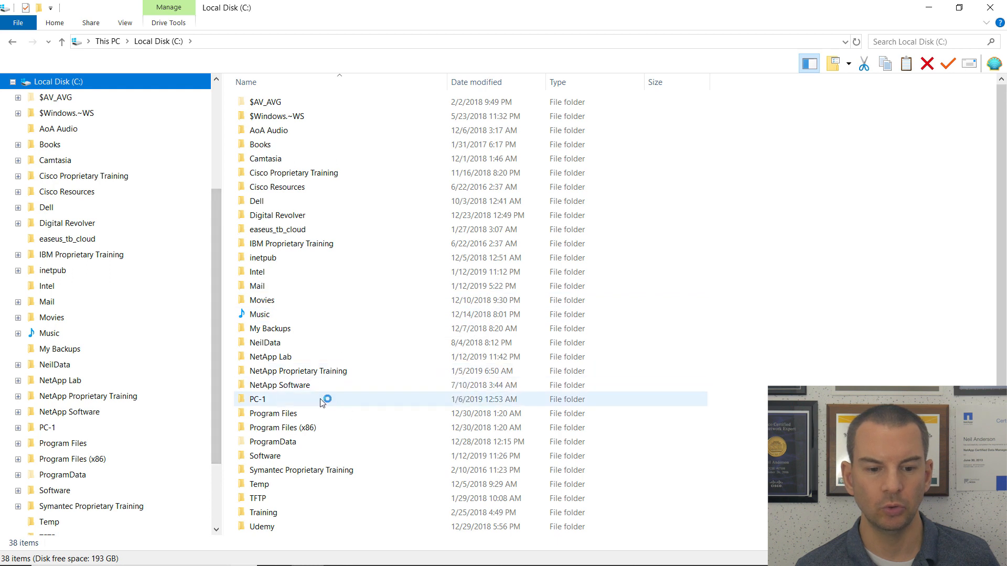
{"action": "double_click", "coordinate": [281, 362]}
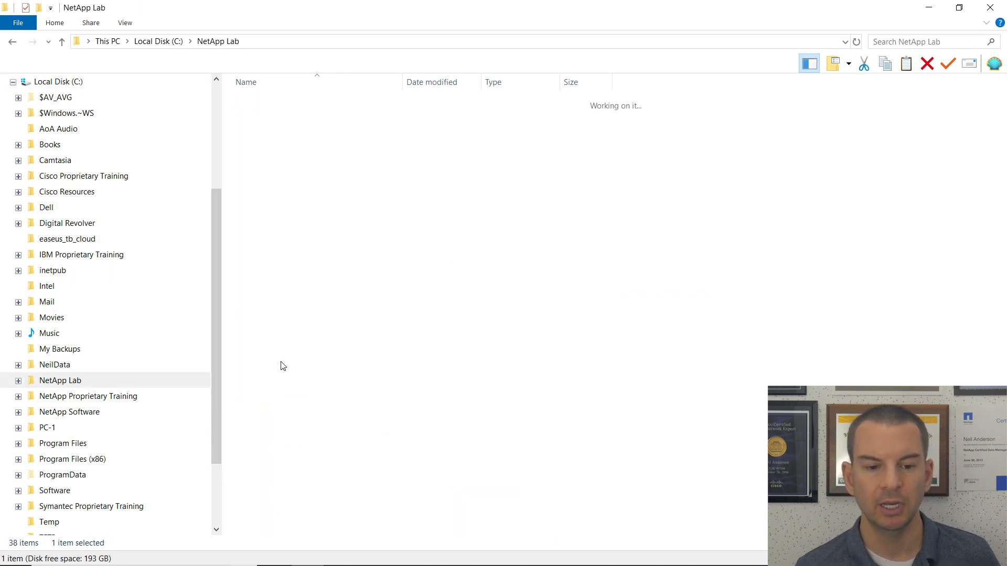
{"action": "right_click", "coordinate": [295, 187]}
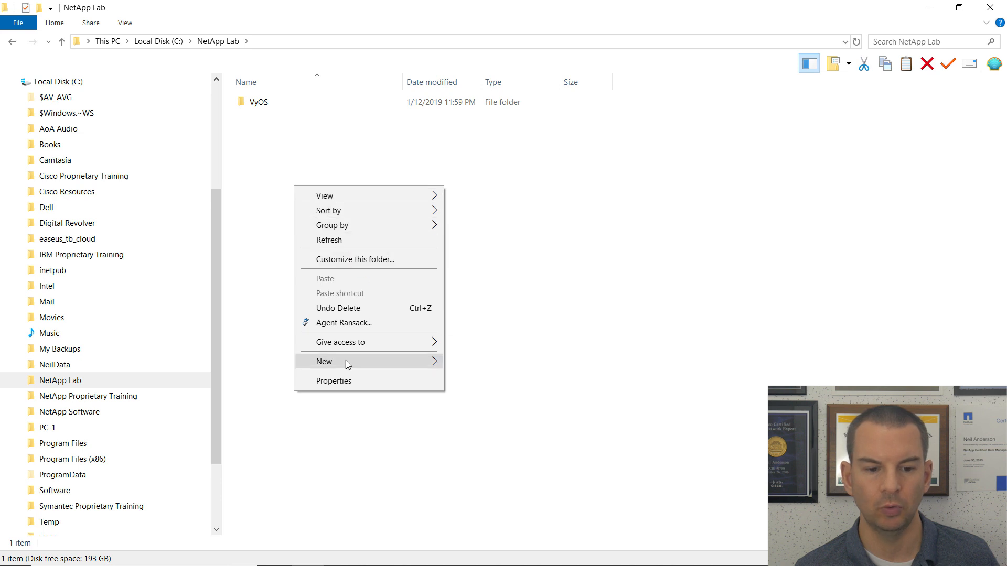
{"action": "mouse_move", "coordinate": [391, 362]}
{"action": "left_click", "coordinate": [468, 362]}
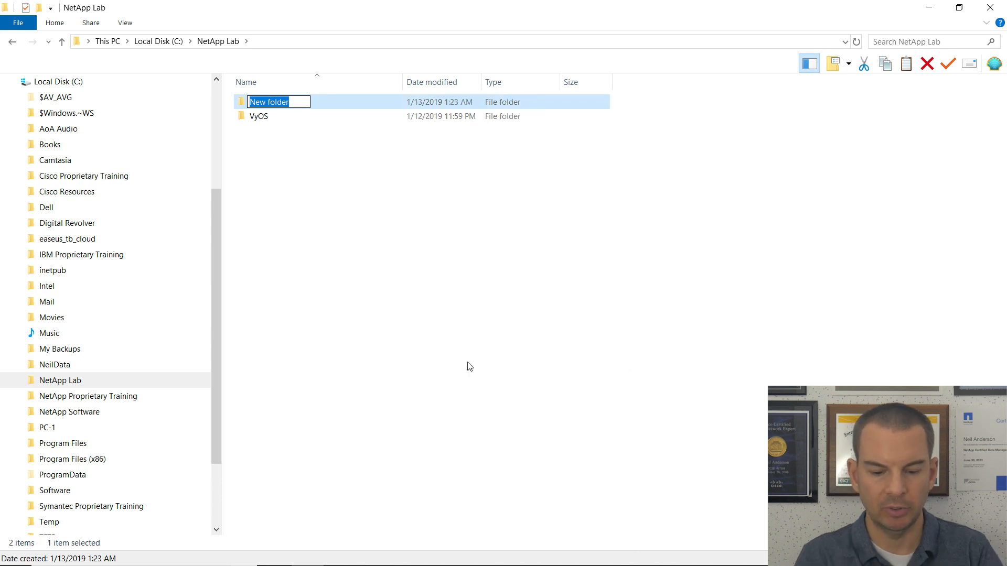
{"action": "type", "text": "C1"}
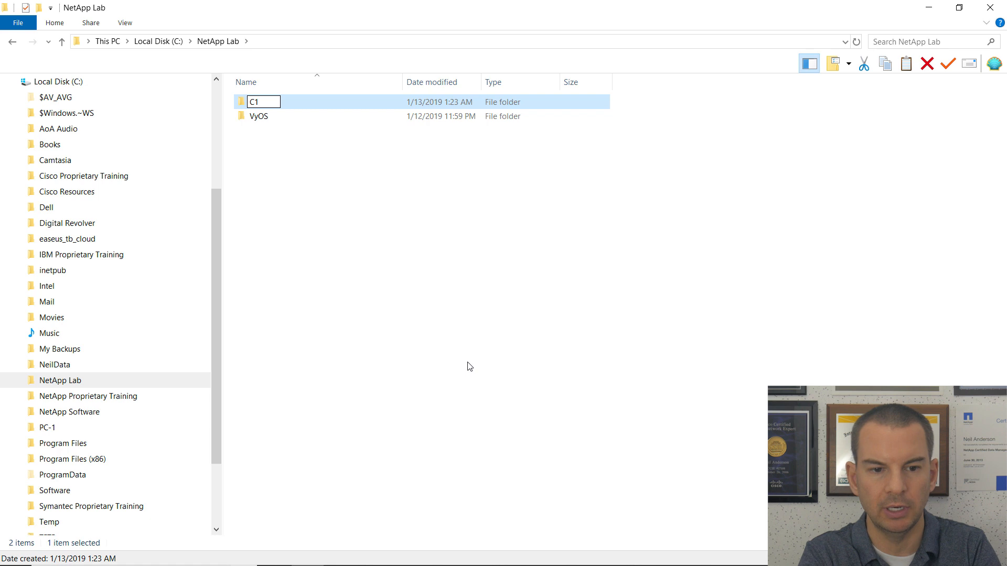
{"action": "type", "text": "N1"}
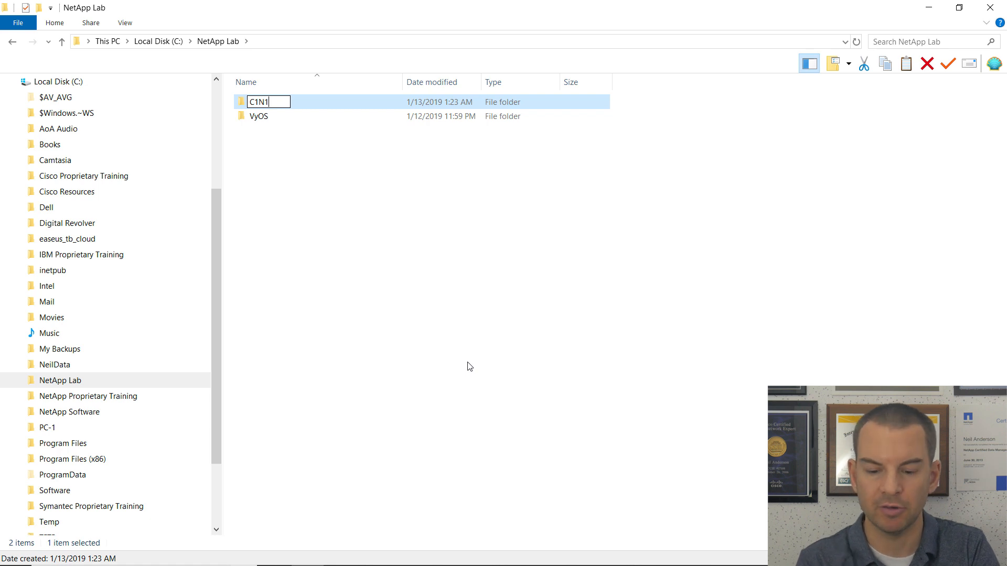
{"action": "key", "text": "Return"}
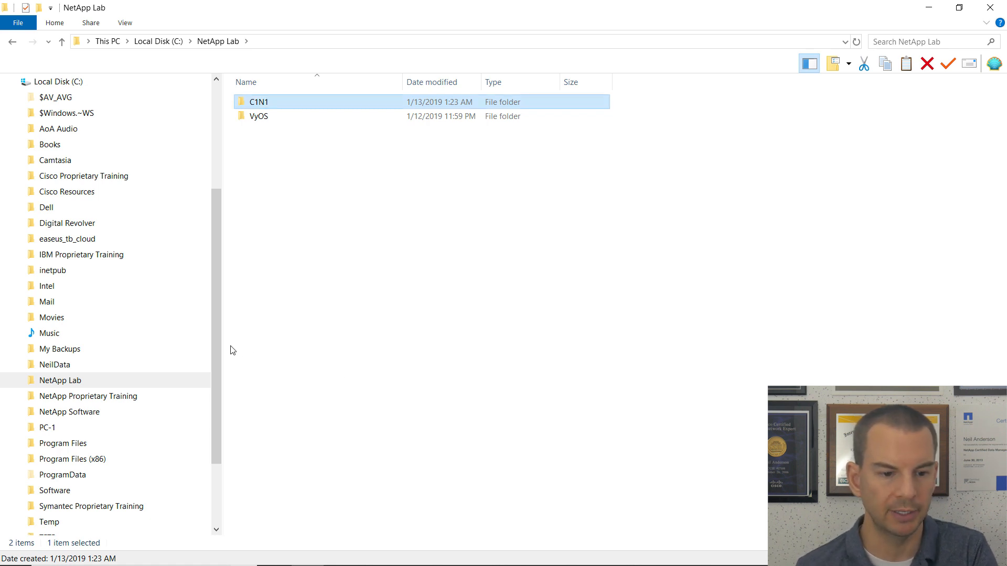
Move vsim-netapp-DOT9.4-cm_nodar.ova from Downloads into the C1N1 folder.
{"action": "left_click", "coordinate": [18, 381]}
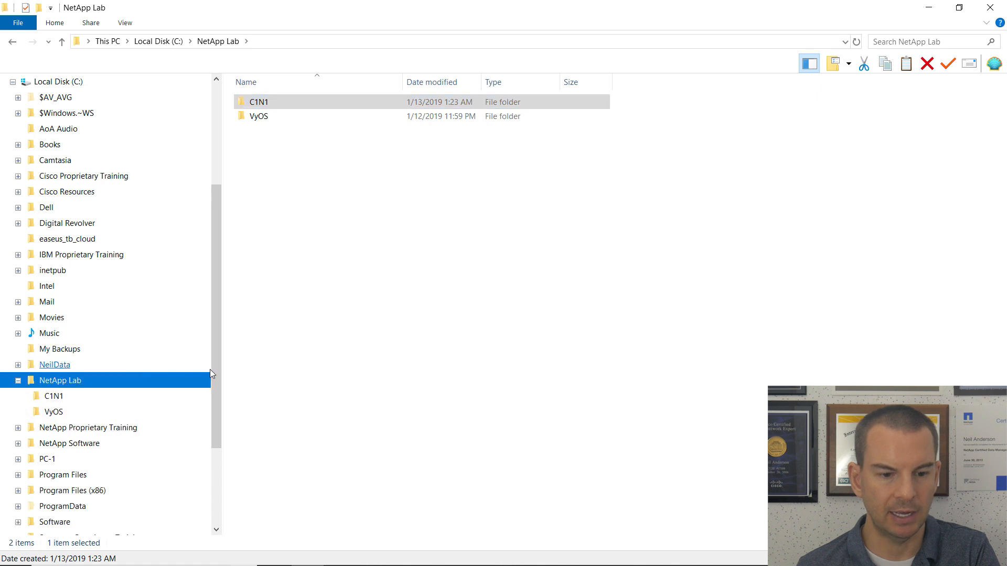
{"action": "left_click_drag", "start_coordinate": [216, 381], "coordinate": [225, 251]}
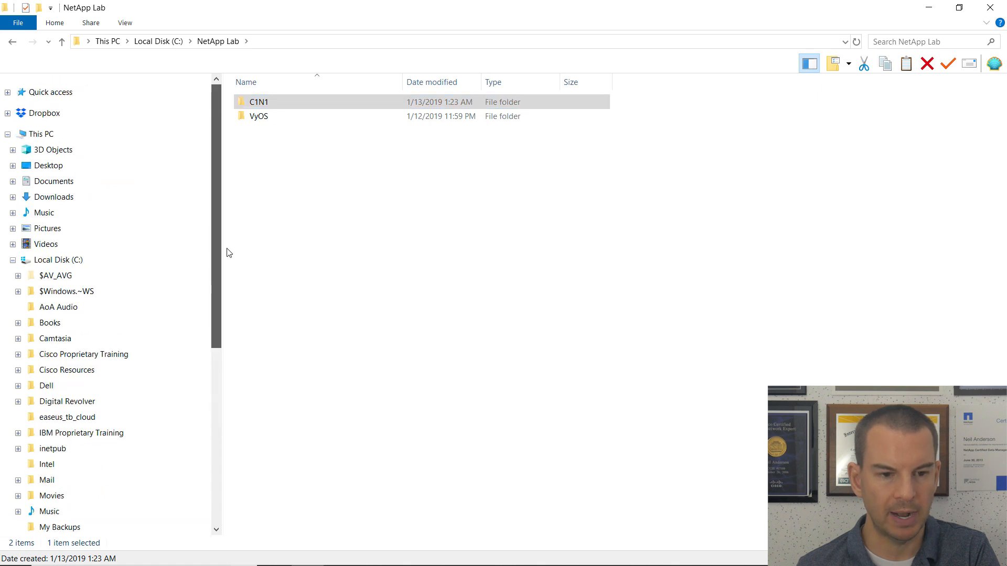
{"action": "left_click", "coordinate": [54, 197]}
{"action": "left_click_drag", "start_coordinate": [218, 263], "coordinate": [216, 428]}
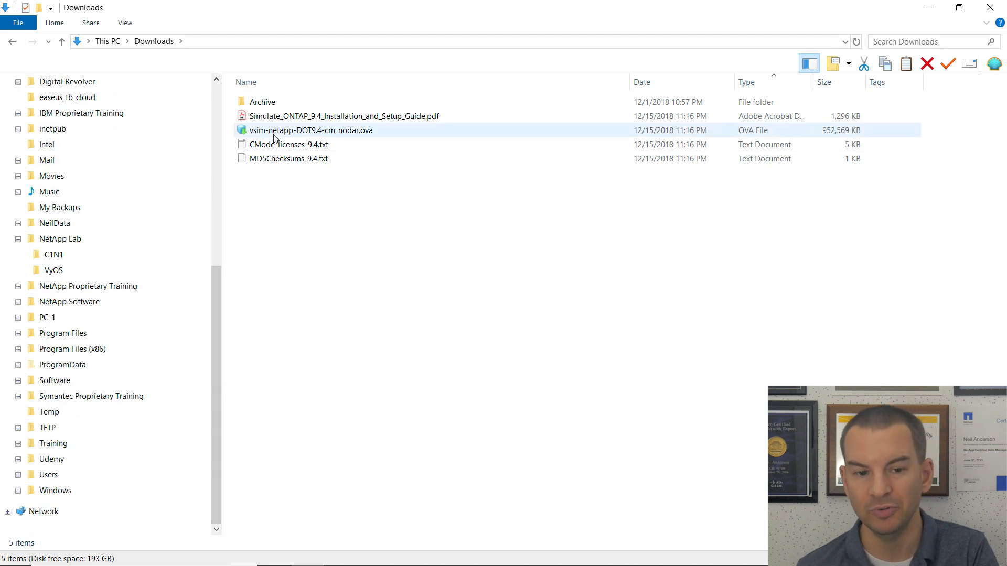
{"action": "mouse_move", "coordinate": [273, 137]}
{"action": "left_click_drag", "start_coordinate": [278, 137], "coordinate": [63, 259]}
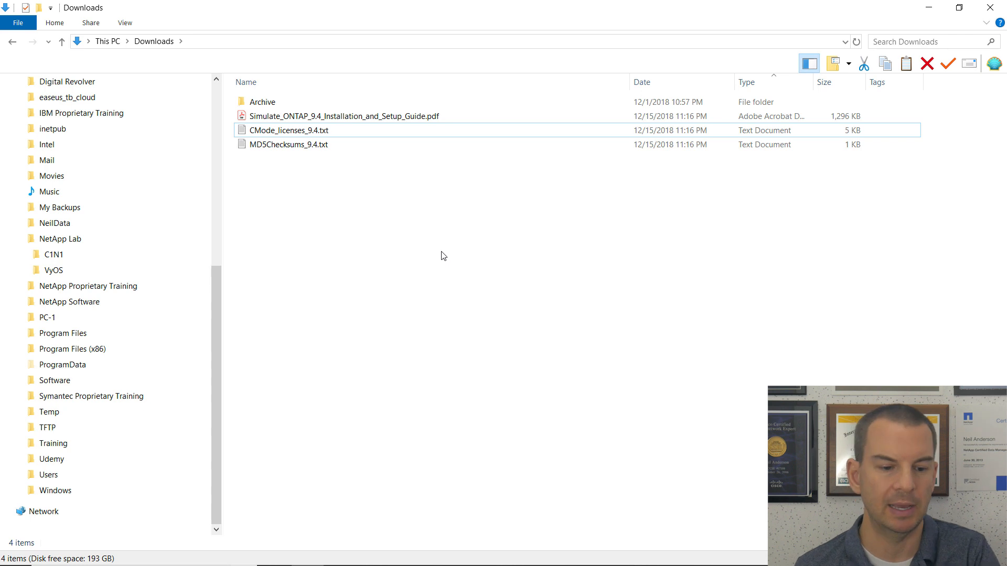
{"action": "left_click", "coordinate": [24, 563]}
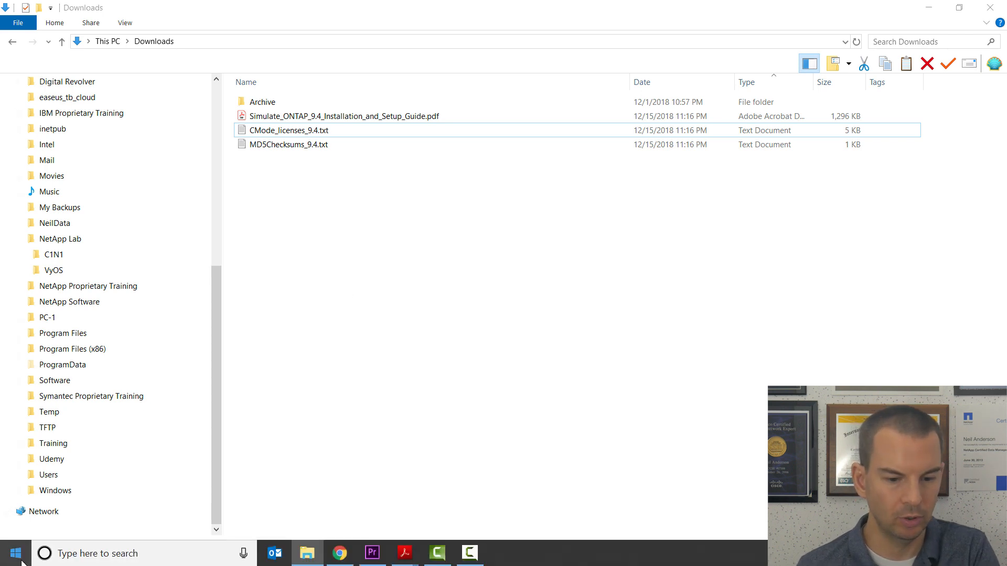
Launch VMware Workstation 15 Player and open the OVA from C:\NetApp Lab\C1N1.
{"action": "mouse_move", "coordinate": [37, 492]}
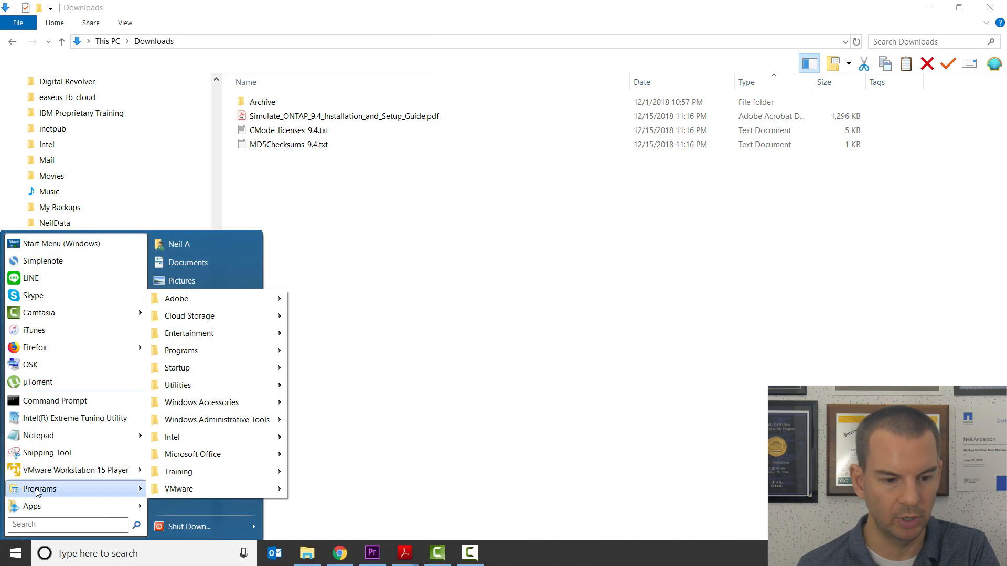
{"action": "left_click", "coordinate": [92, 470]}
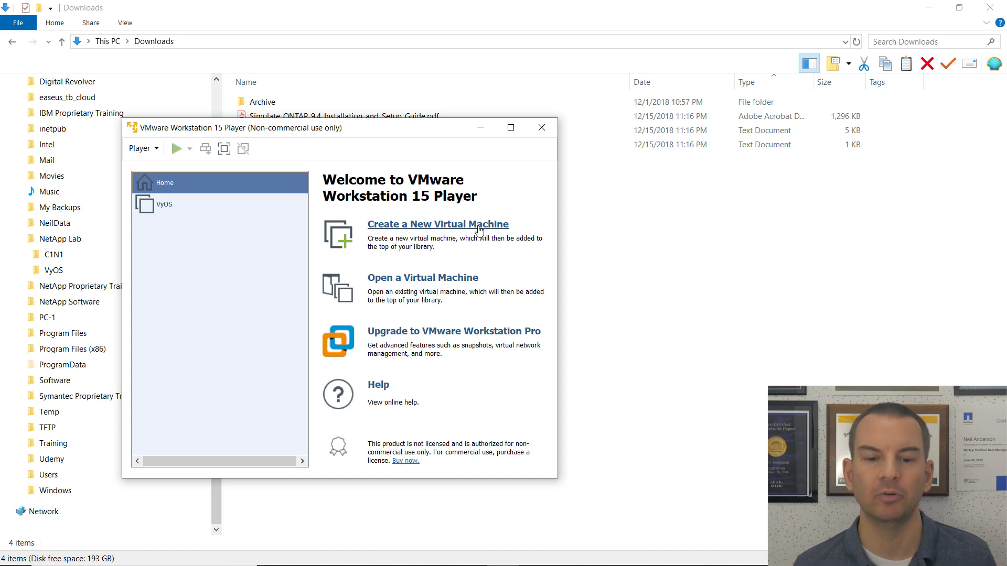
{"action": "left_click", "coordinate": [398, 284]}
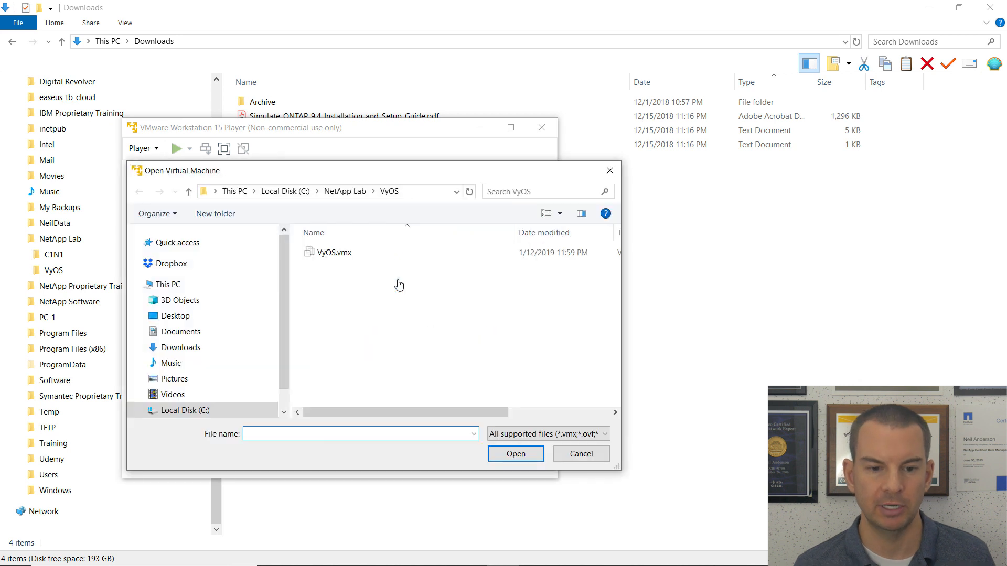
{"action": "left_click", "coordinate": [345, 194]}
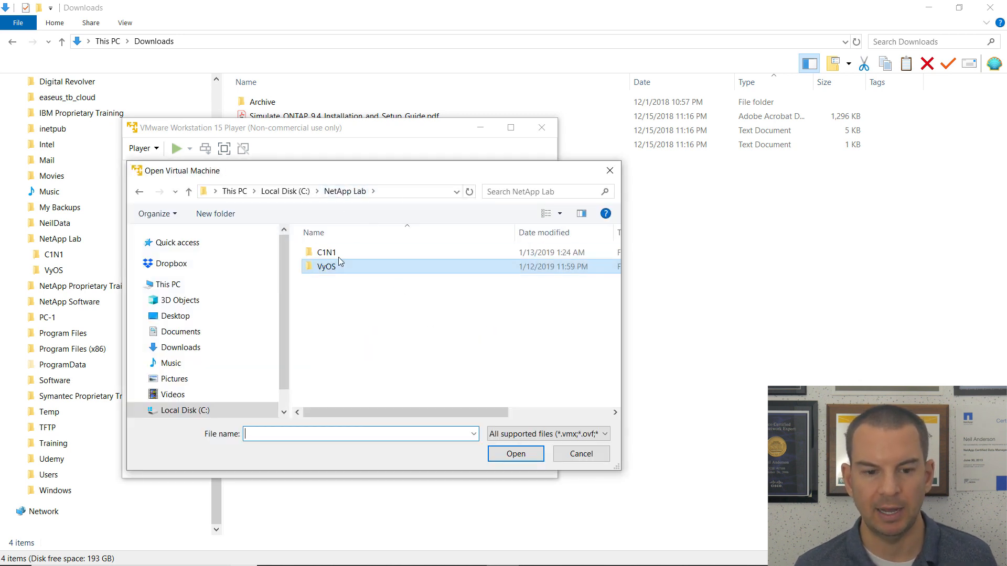
{"action": "double_click", "coordinate": [322, 253]}
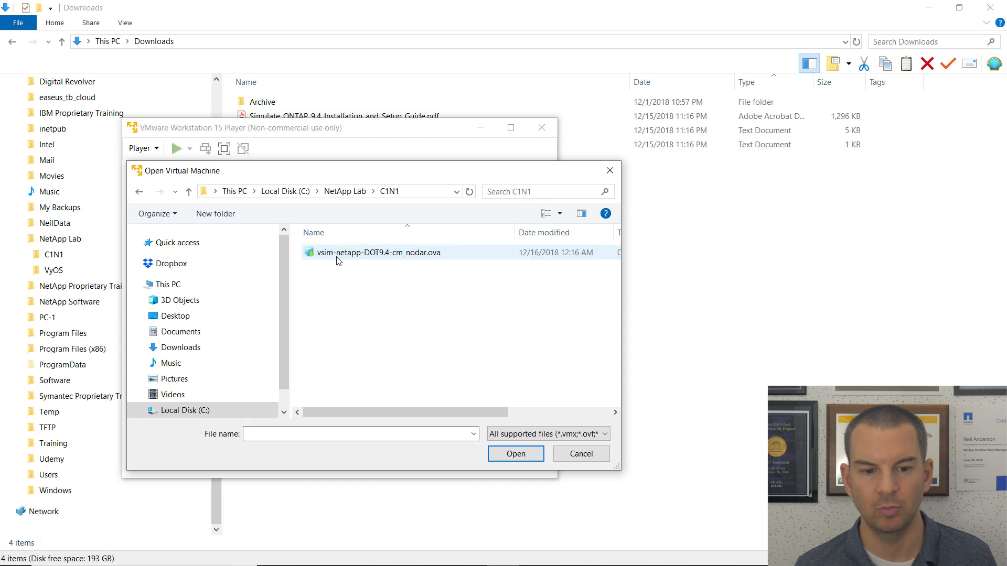
{"action": "double_click", "coordinate": [394, 257]}
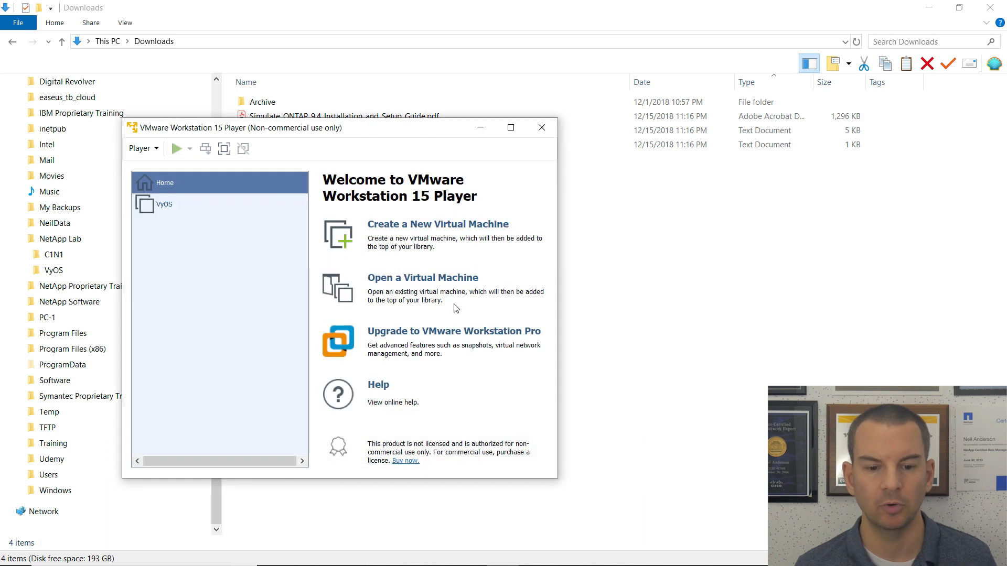
Name the virtual machine C1N1, store it in C:\NetApp Lab\C1N1, and import it.
{"action": "left_click_drag", "start_coordinate": [331, 304], "coordinate": [225, 311]}
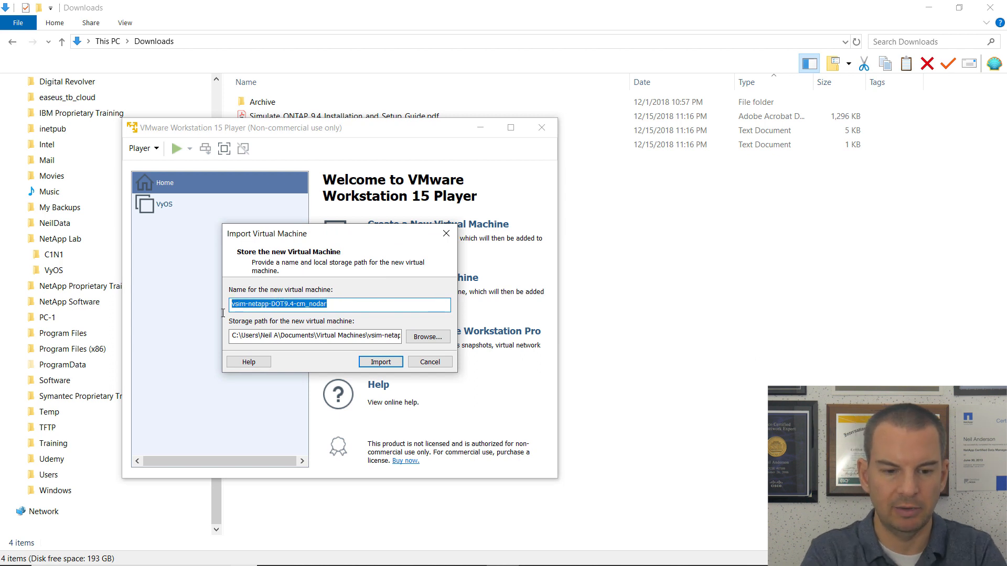
{"action": "type", "text": "C1N1"}
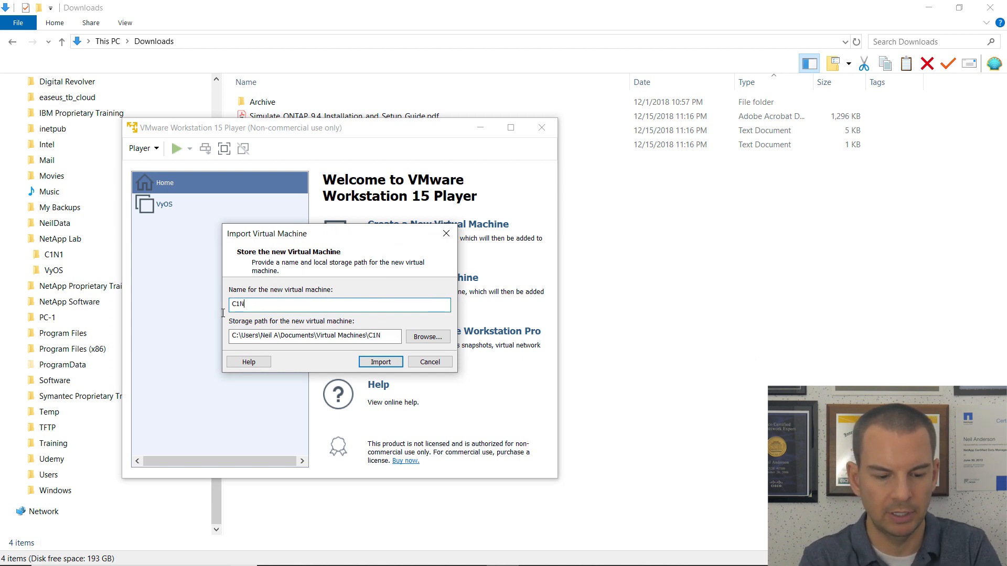
{"action": "left_click", "coordinate": [427, 343]}
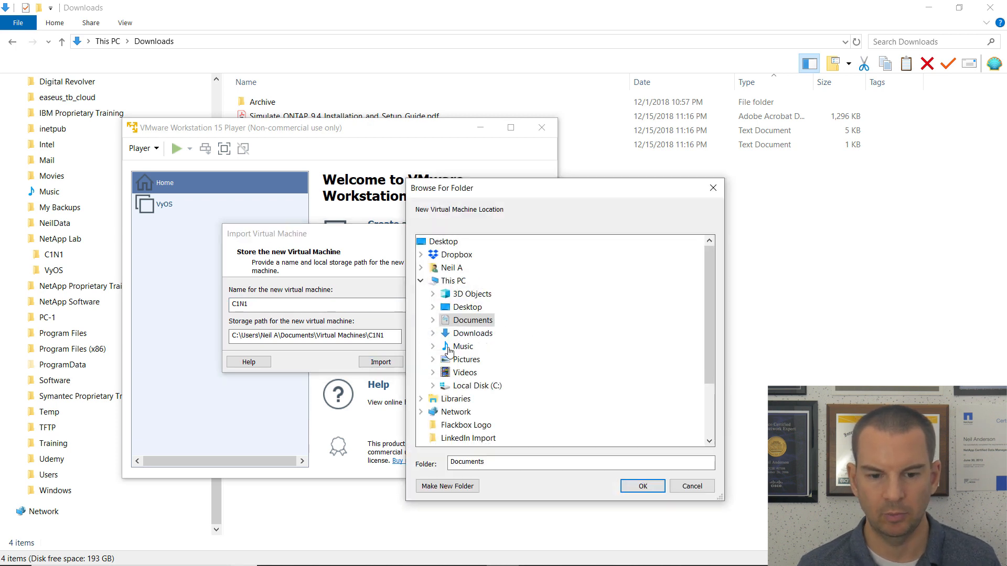
{"action": "left_click", "coordinate": [432, 386]}
{"action": "scroll", "coordinate": [545, 382], "scroll_direction": "down", "scroll_amount": 4}
{"action": "double_click", "coordinate": [487, 333]}
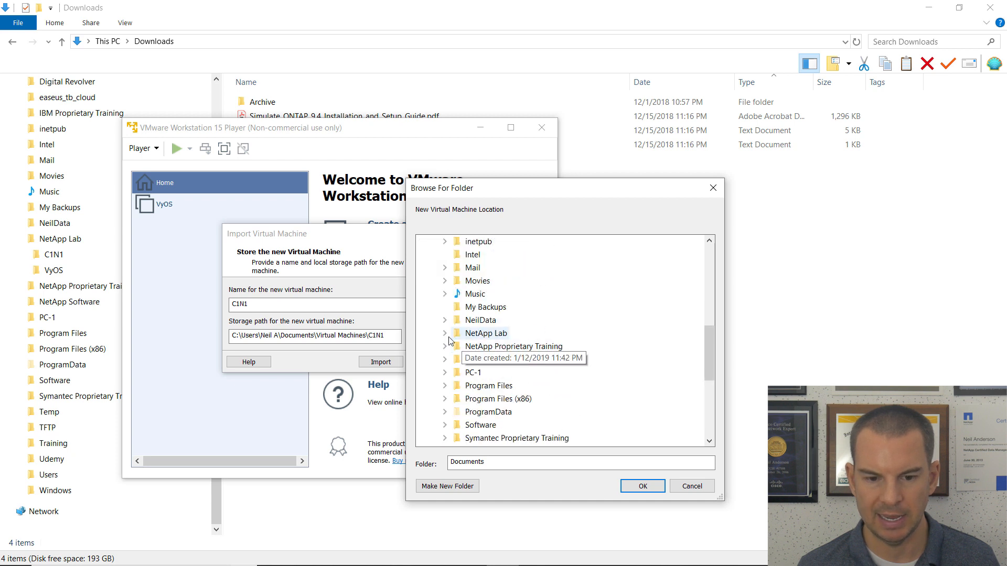
{"action": "left_click", "coordinate": [486, 347]}
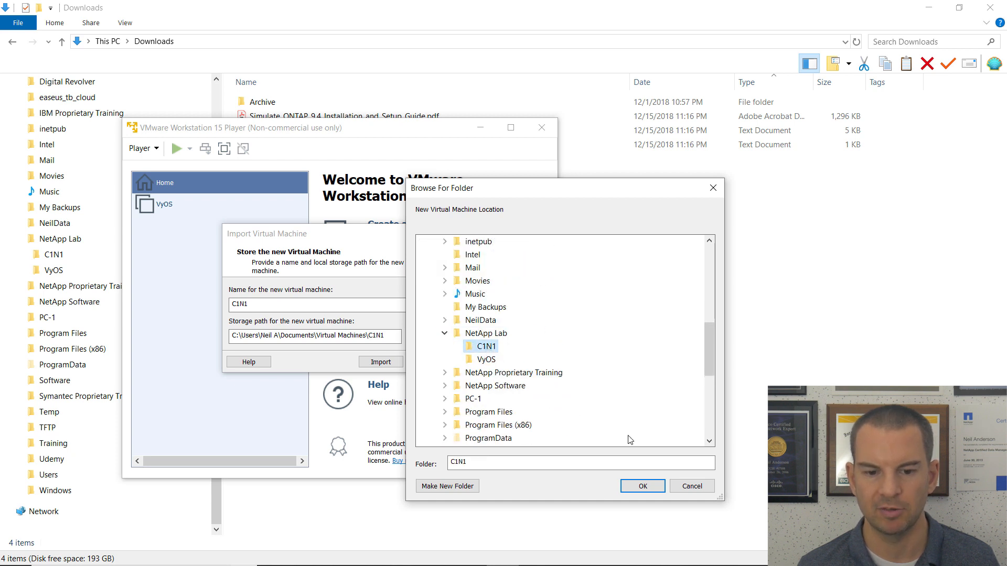
{"action": "left_click", "coordinate": [643, 484]}
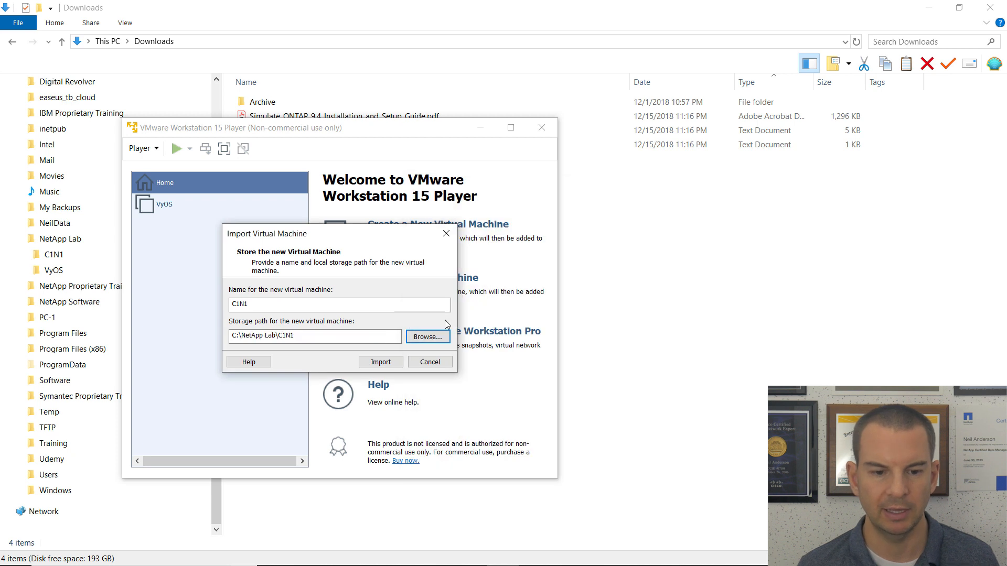
{"action": "left_click", "coordinate": [370, 362]}
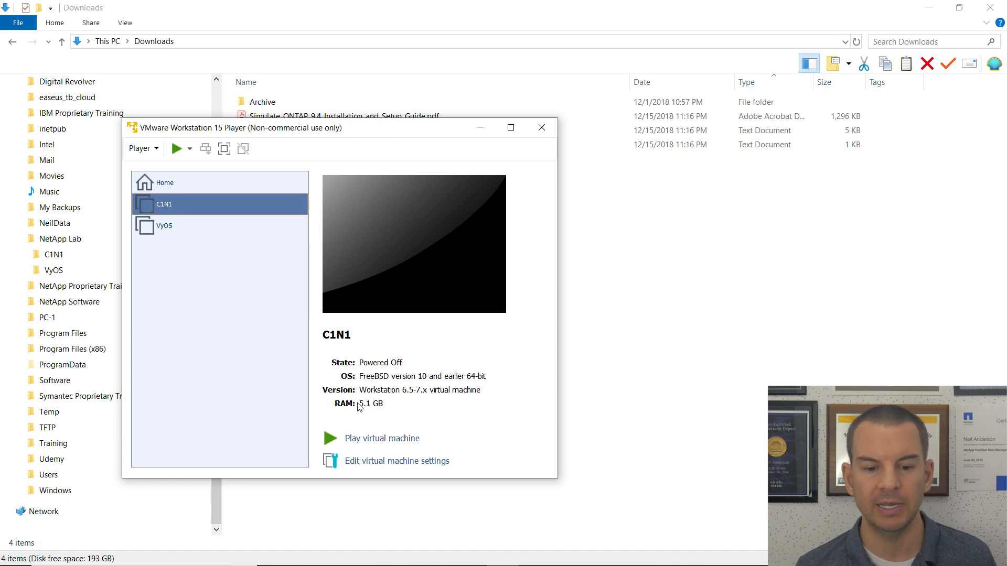
Open C1N1's virtual machine settings, then show the lab guide's ONTAP Simulator Build – C1N1 section.
{"action": "left_click", "coordinate": [367, 462]}
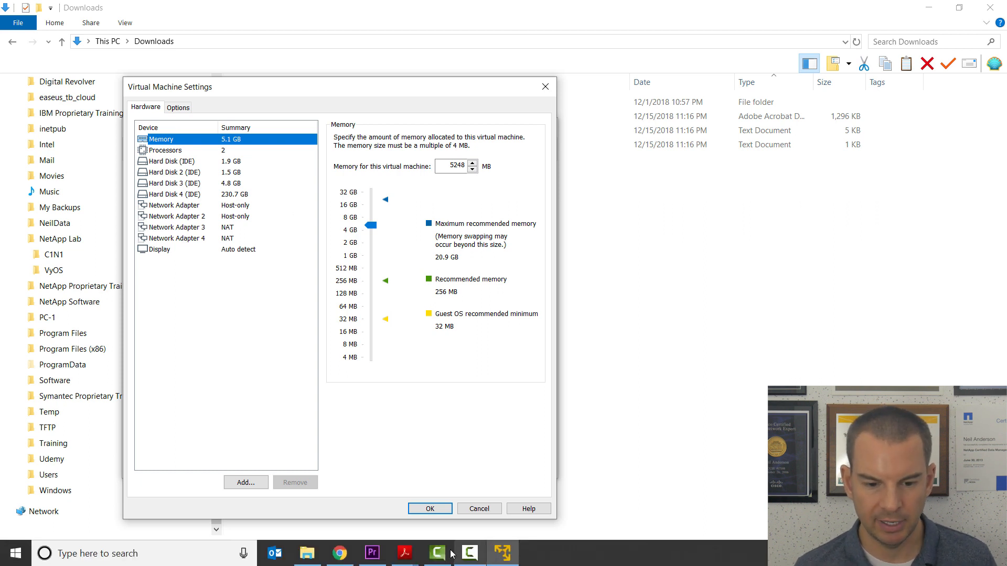
{"action": "left_click", "coordinate": [409, 560]}
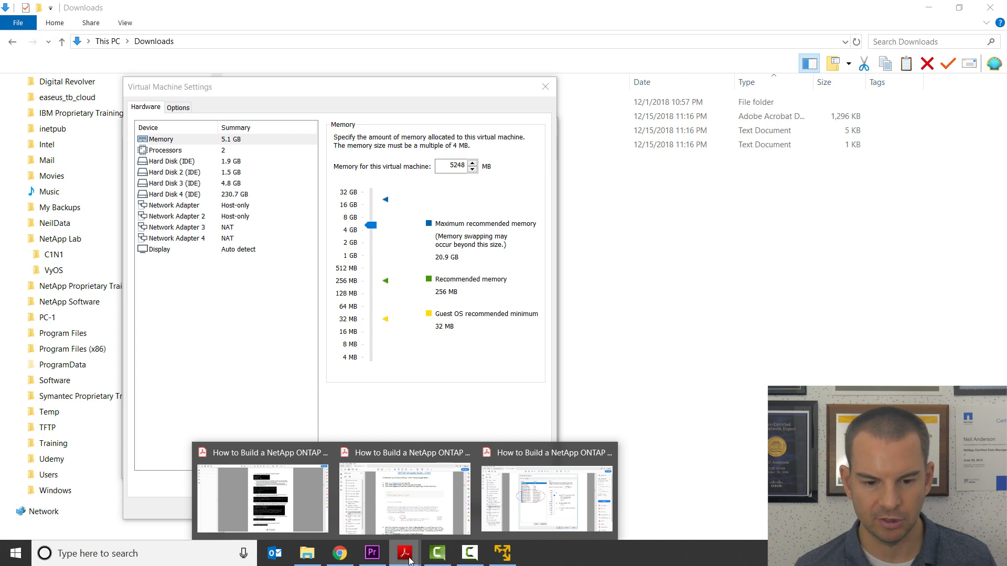
{"action": "left_click", "coordinate": [407, 522]}
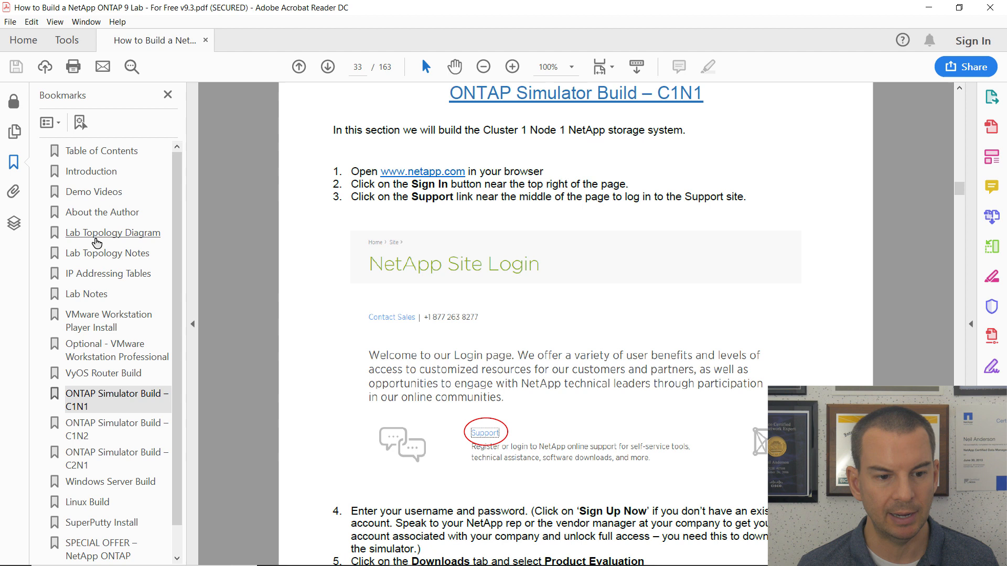
Jump to the Lab Topology Diagram on page 4 using the bookmark.
{"action": "left_click", "coordinate": [96, 242]}
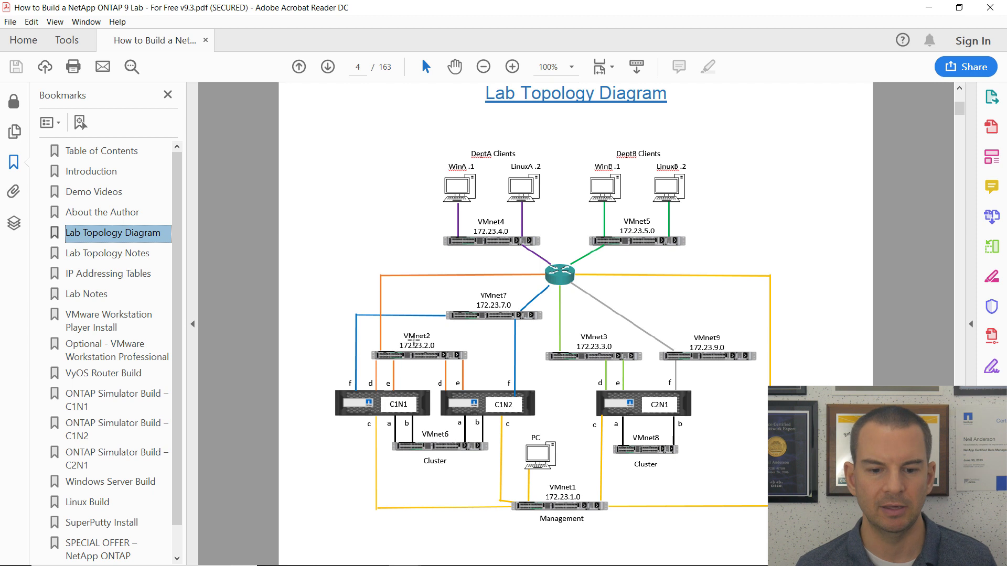
Connect network adapters 1 and 2 to the custom network VMnet6.
{"action": "mouse_move", "coordinate": [446, 562]}
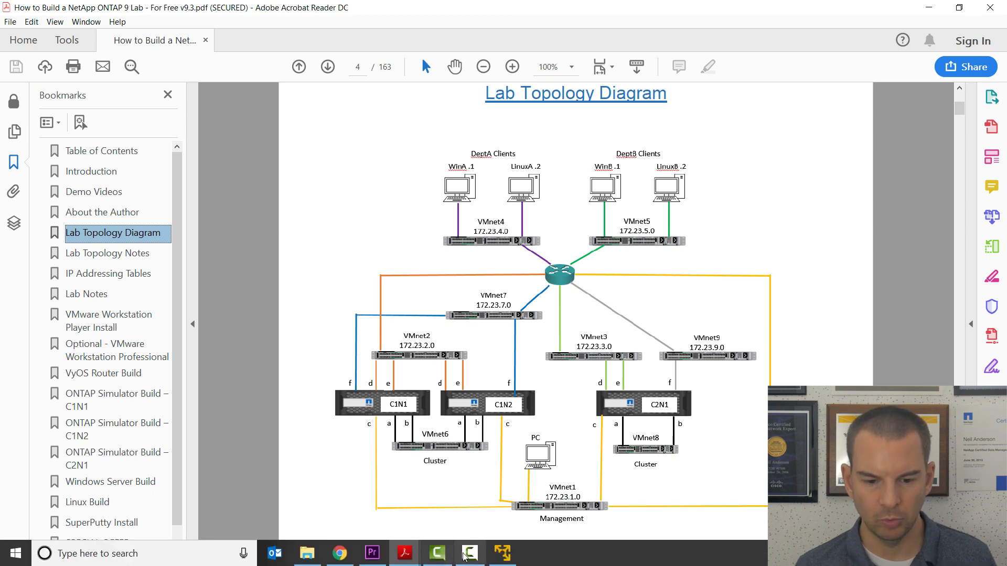
{"action": "left_click", "coordinate": [503, 553]}
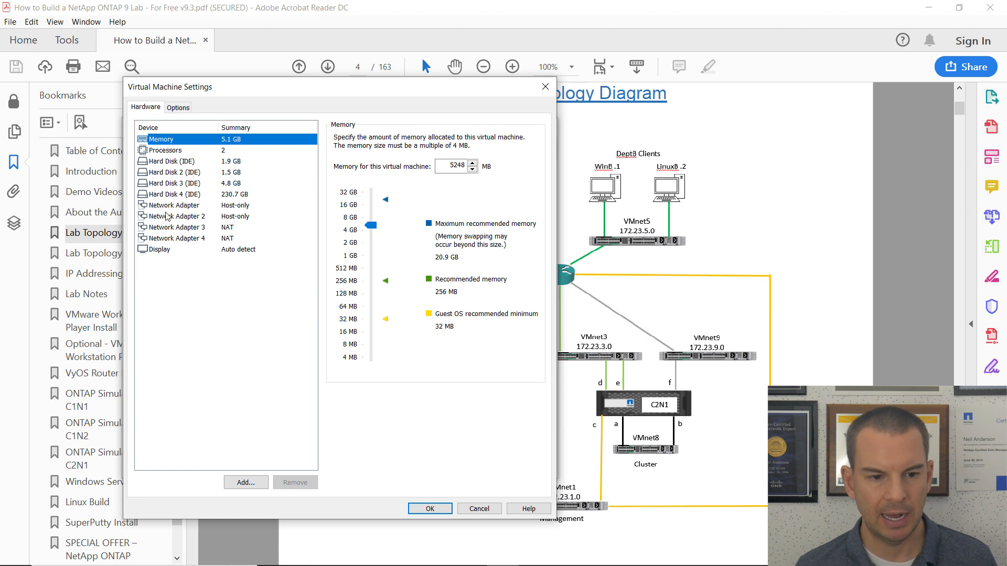
{"action": "mouse_move", "coordinate": [330, 92]}
{"action": "left_mouse_down"}
{"action": "mouse_move", "coordinate": [241, 92]}
{"action": "mouse_move", "coordinate": [357, 90]}
{"action": "mouse_move", "coordinate": [314, 84]}
{"action": "left_mouse_up"}
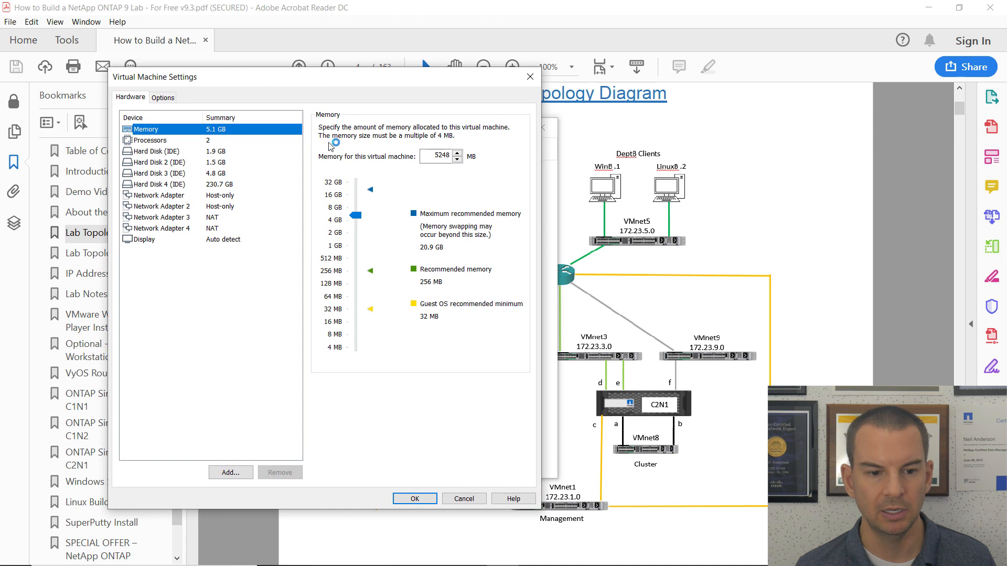
{"action": "left_click", "coordinate": [148, 196]}
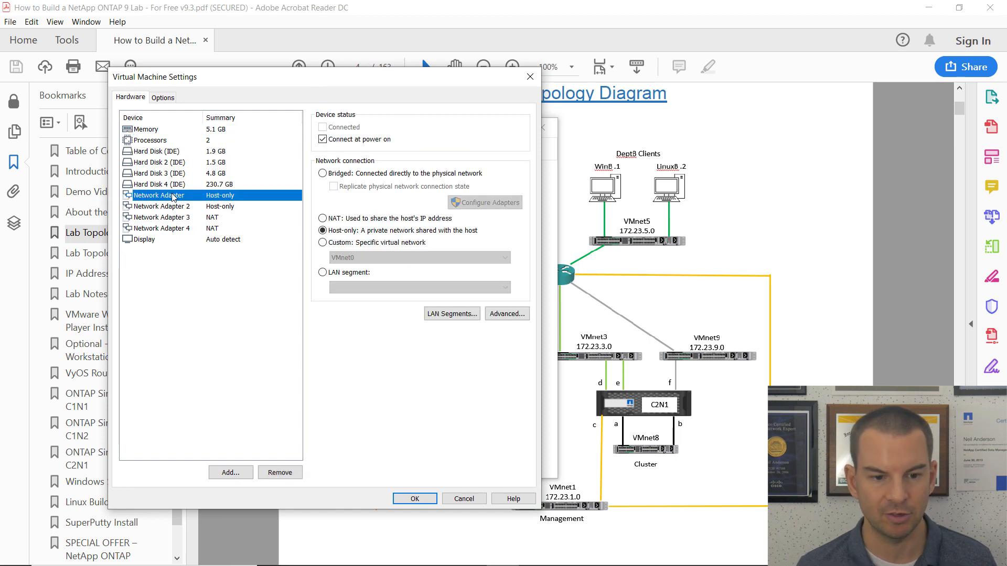
{"action": "left_click", "coordinate": [324, 244]}
{"action": "left_click", "coordinate": [367, 257]}
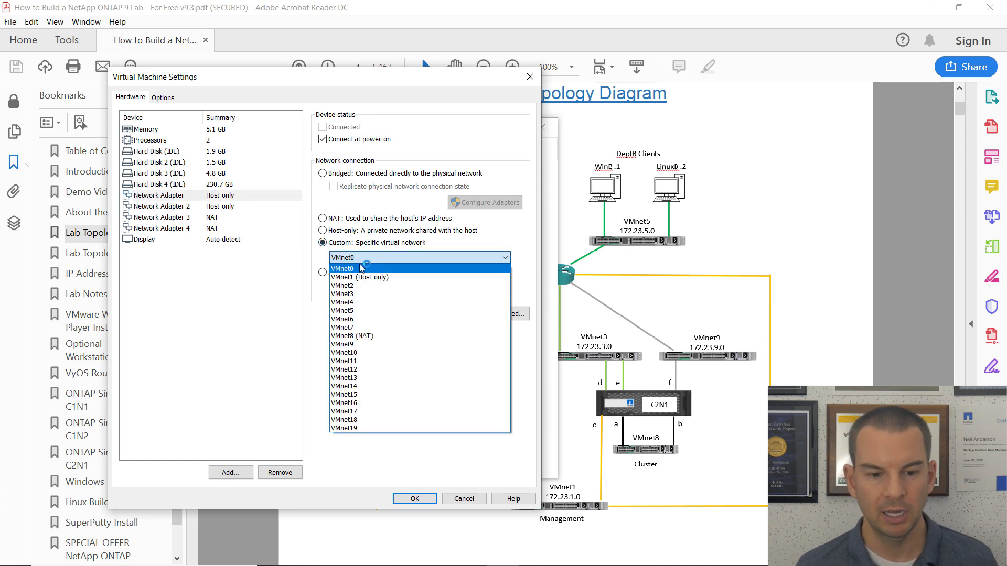
{"action": "left_click", "coordinate": [376, 319]}
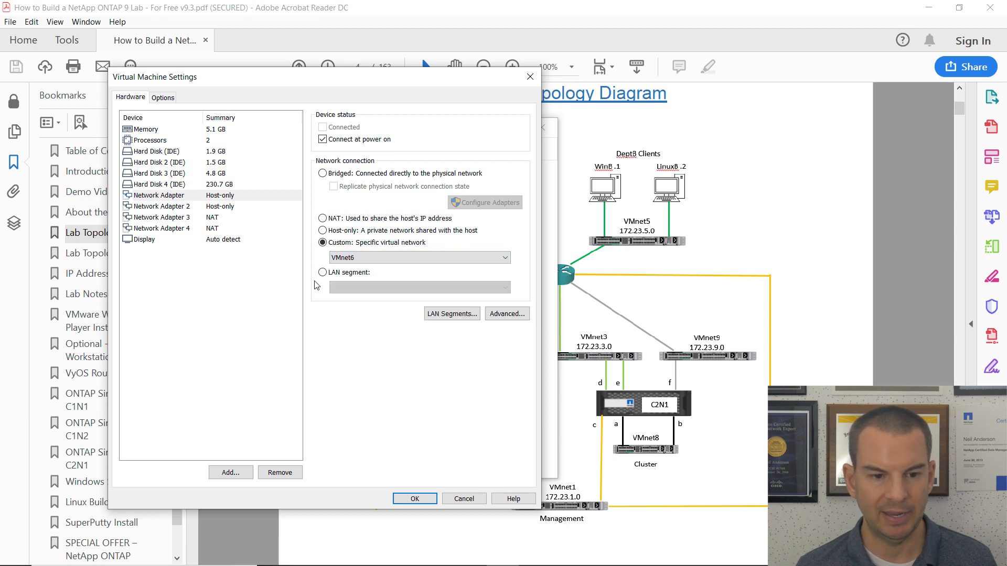
{"action": "left_click", "coordinate": [168, 208]}
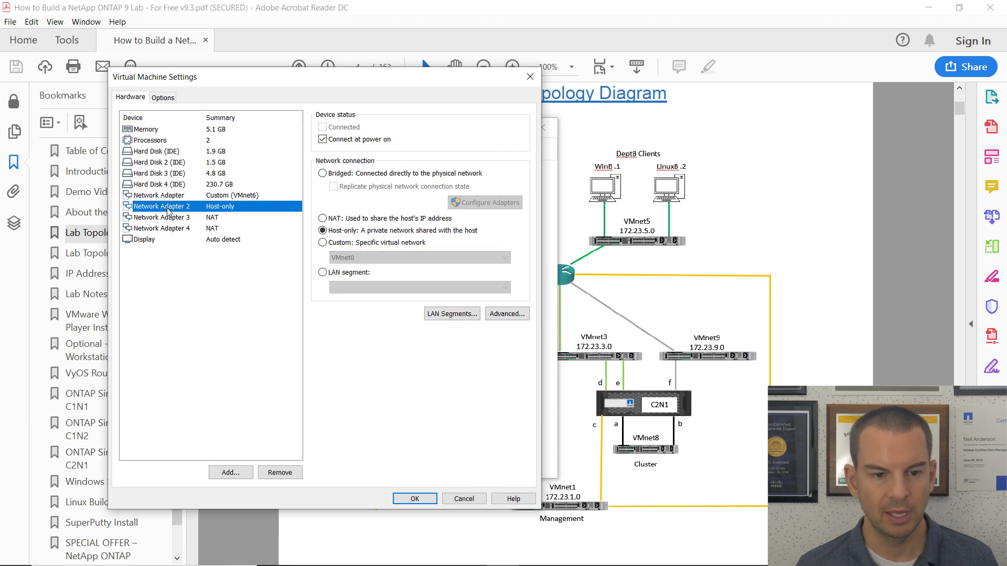
{"action": "left_click", "coordinate": [323, 244]}
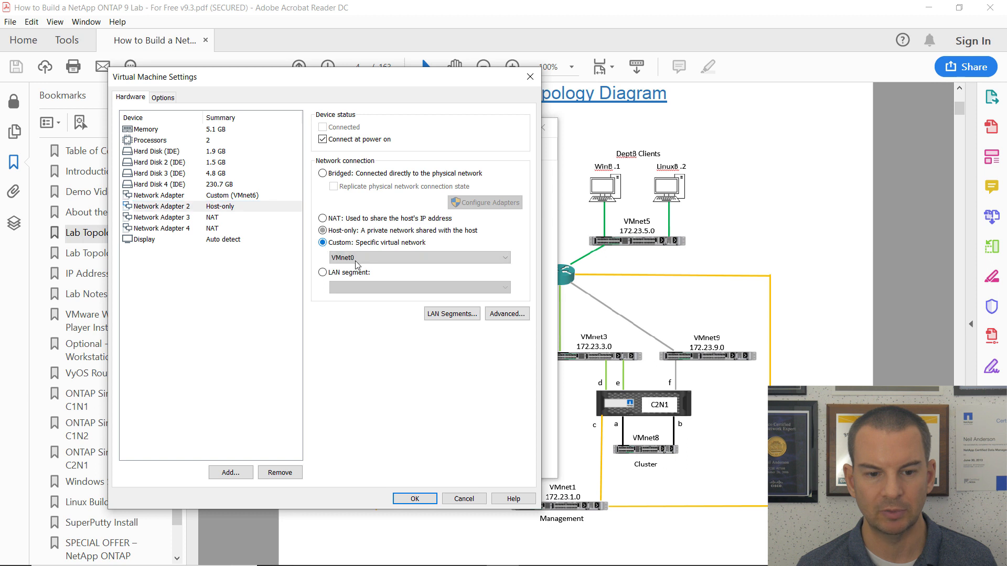
{"action": "left_click", "coordinate": [357, 262]}
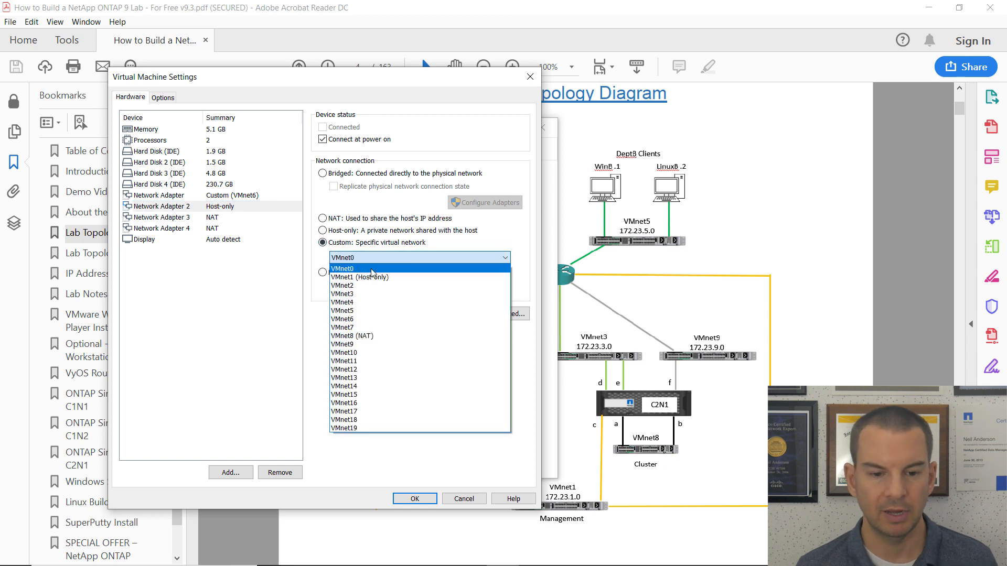
{"action": "left_click", "coordinate": [364, 319]}
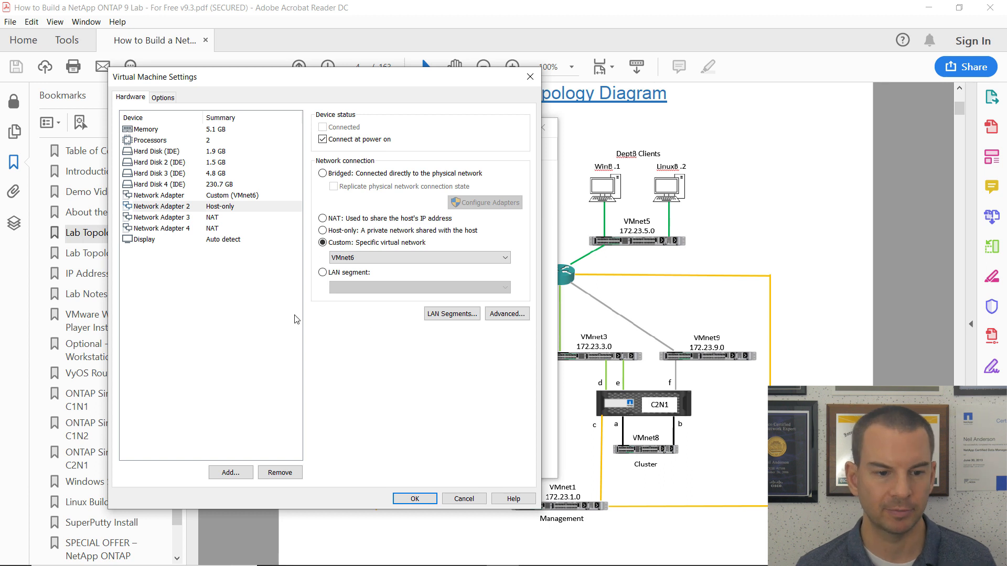
Connect network adapter 3 to VMnet1 (Host-only) and adapter 4 to VMnet2.
{"action": "left_click", "coordinate": [161, 219]}
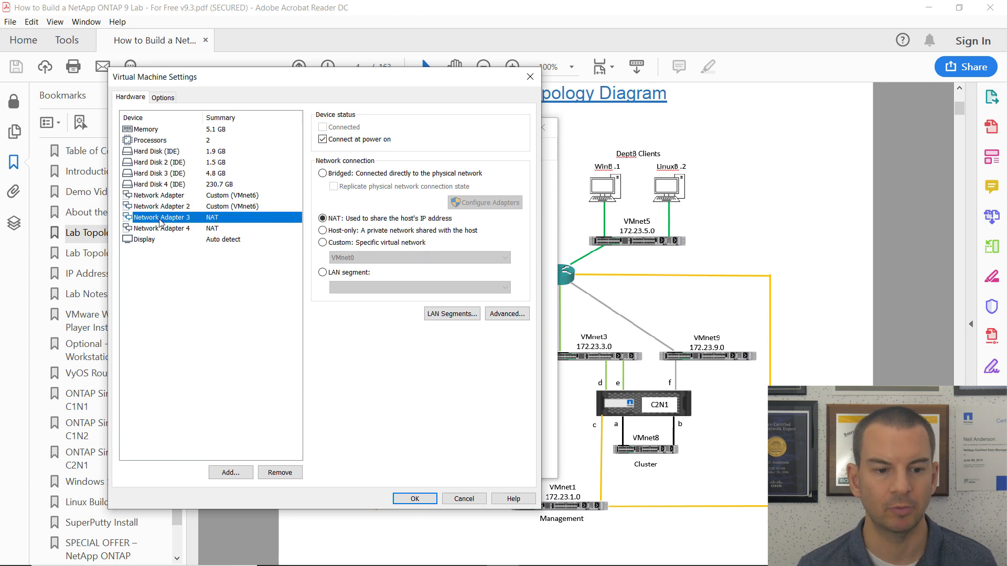
{"action": "left_click", "coordinate": [323, 242]}
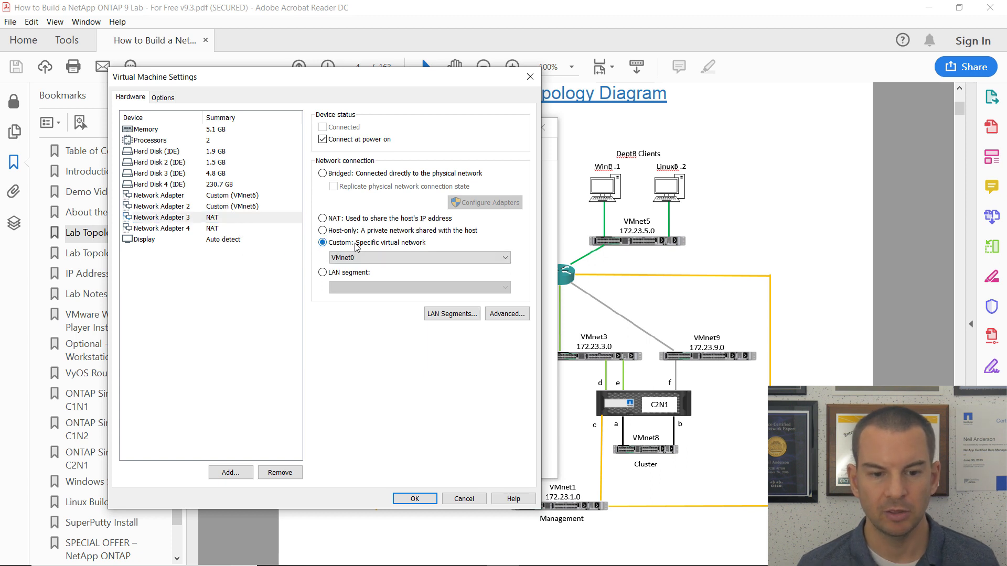
{"action": "left_click", "coordinate": [363, 258]}
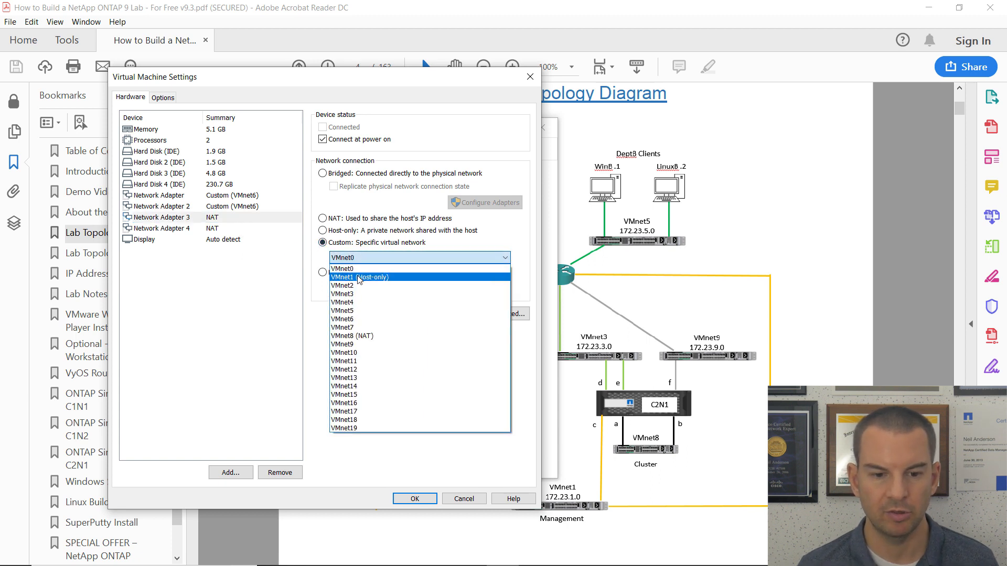
{"action": "left_click", "coordinate": [359, 277]}
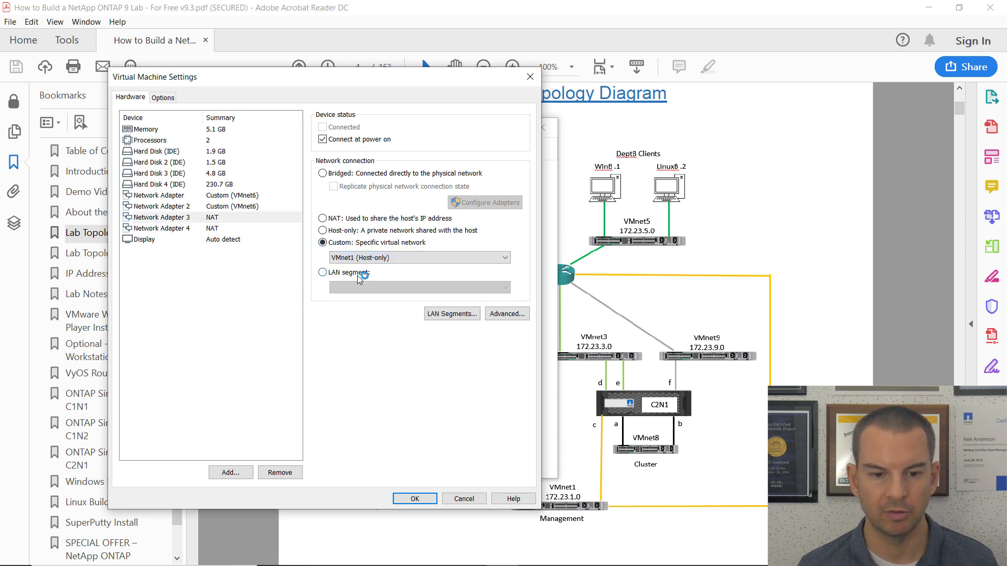
{"action": "left_click", "coordinate": [160, 232]}
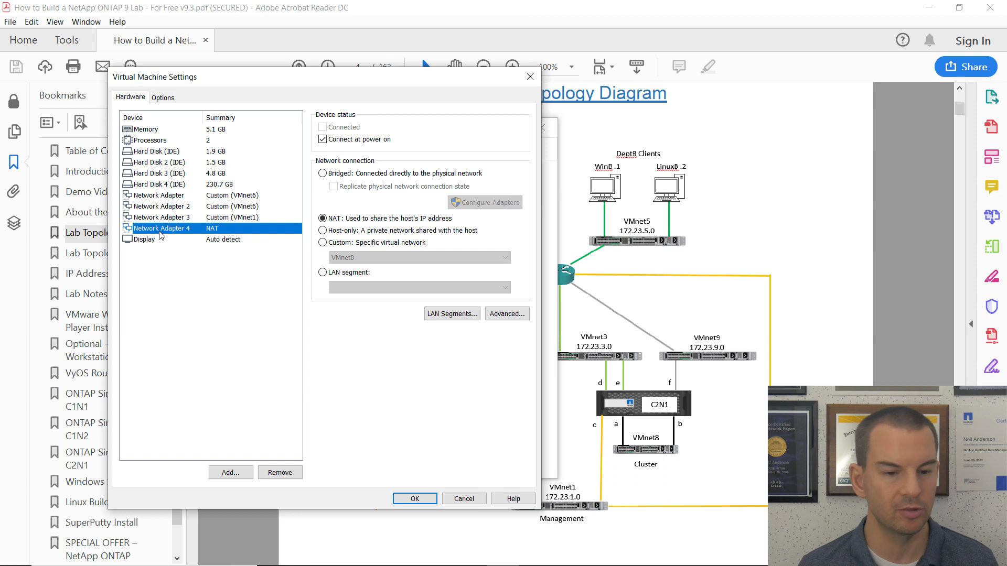
{"action": "left_click", "coordinate": [322, 243]}
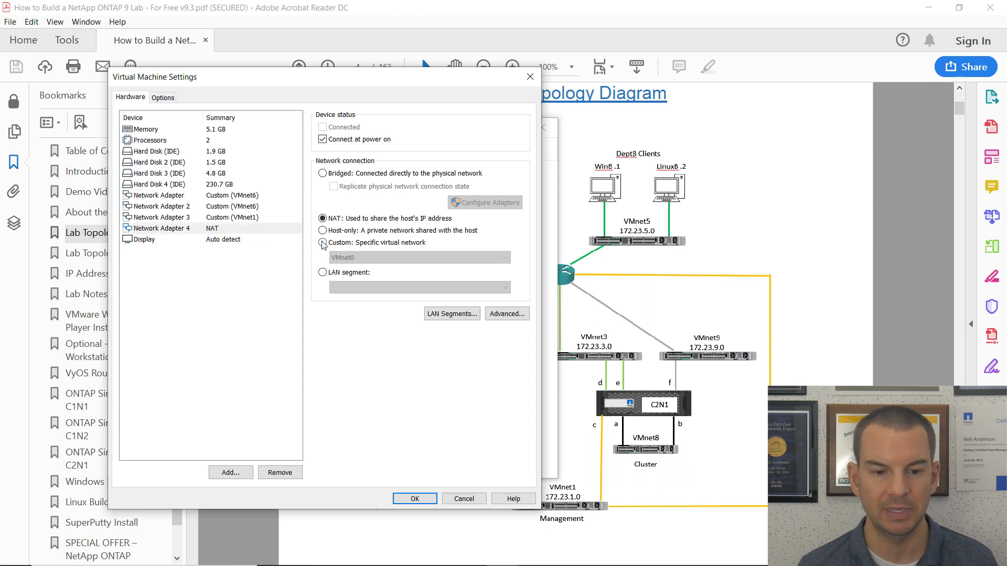
{"action": "left_click", "coordinate": [361, 258]}
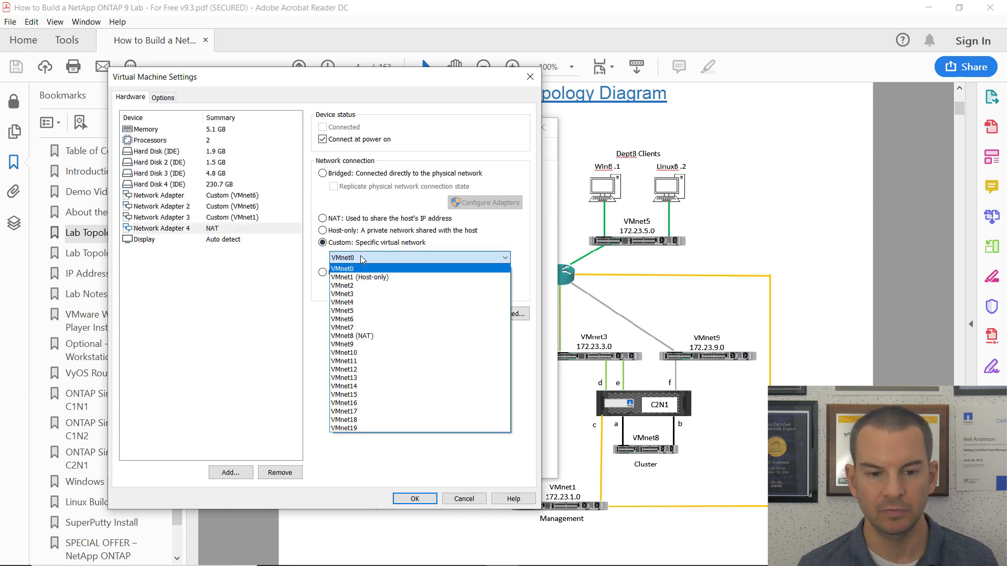
{"action": "left_click", "coordinate": [362, 286]}
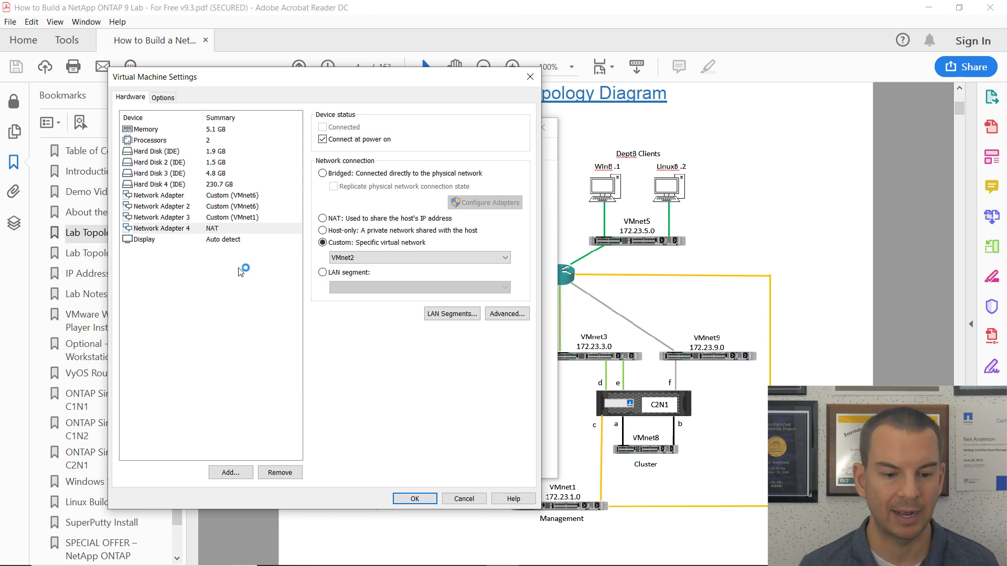
{"action": "left_click", "coordinate": [243, 470]}
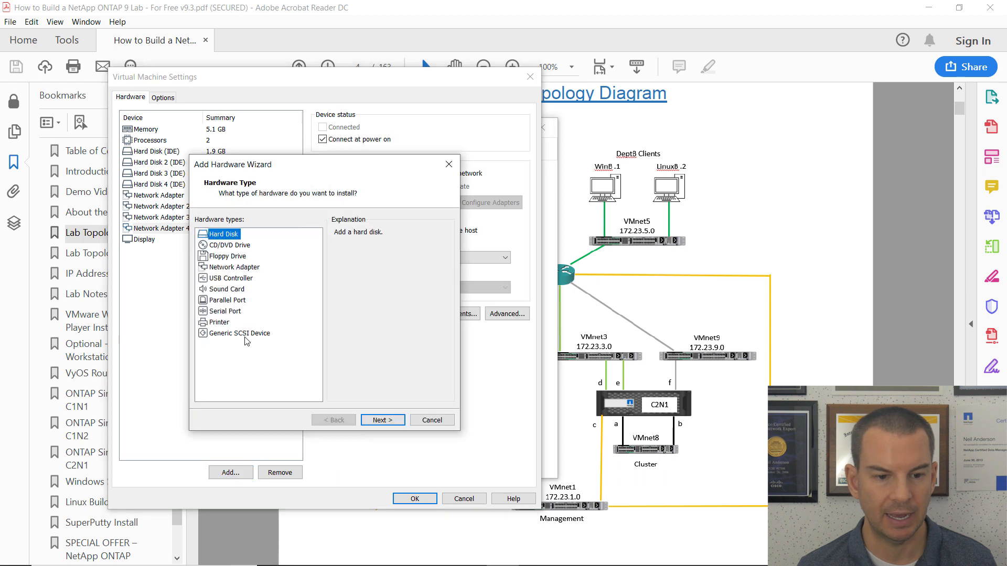
Add two new NAT network adapters (5 and 6) to C1N1 and confirm with OK.
{"action": "left_click", "coordinate": [245, 268]}
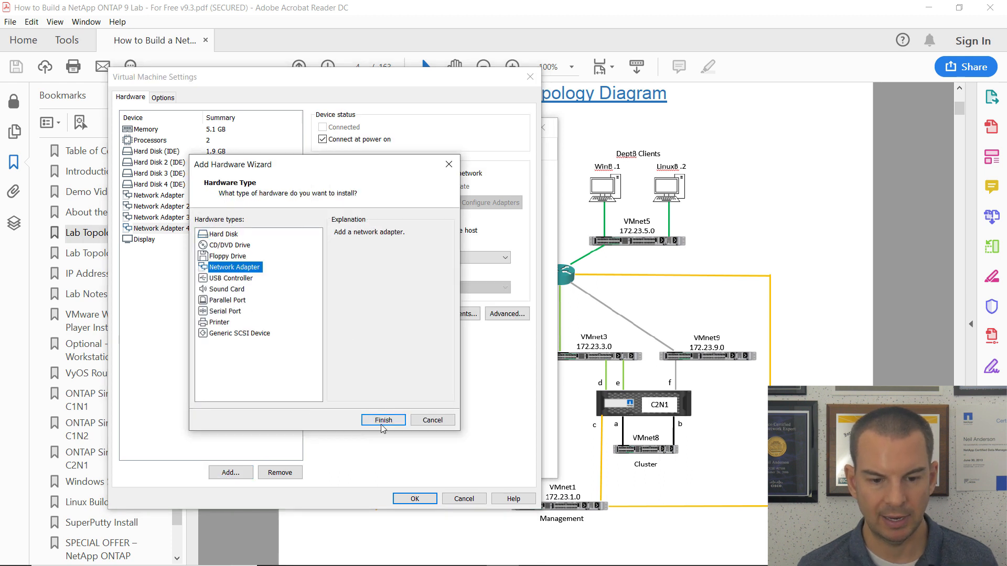
{"action": "left_click", "coordinate": [384, 420]}
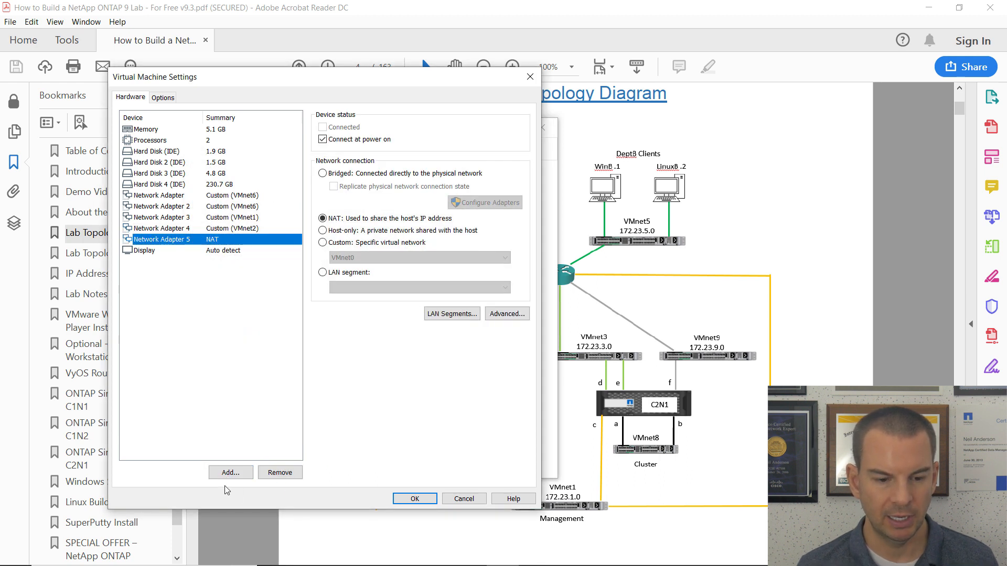
{"action": "left_click", "coordinate": [238, 474]}
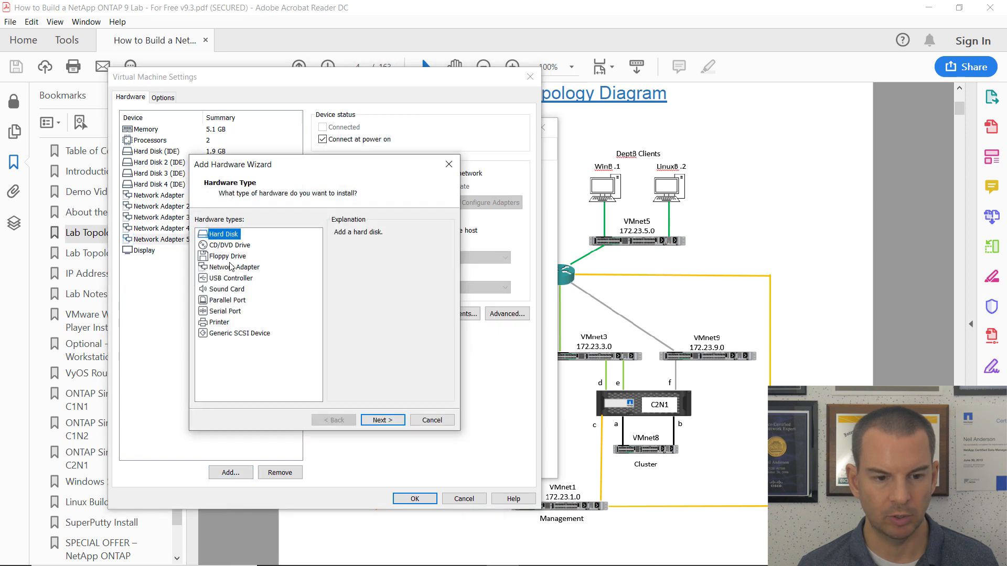
{"action": "left_click", "coordinate": [230, 269]}
{"action": "left_click", "coordinate": [383, 420]}
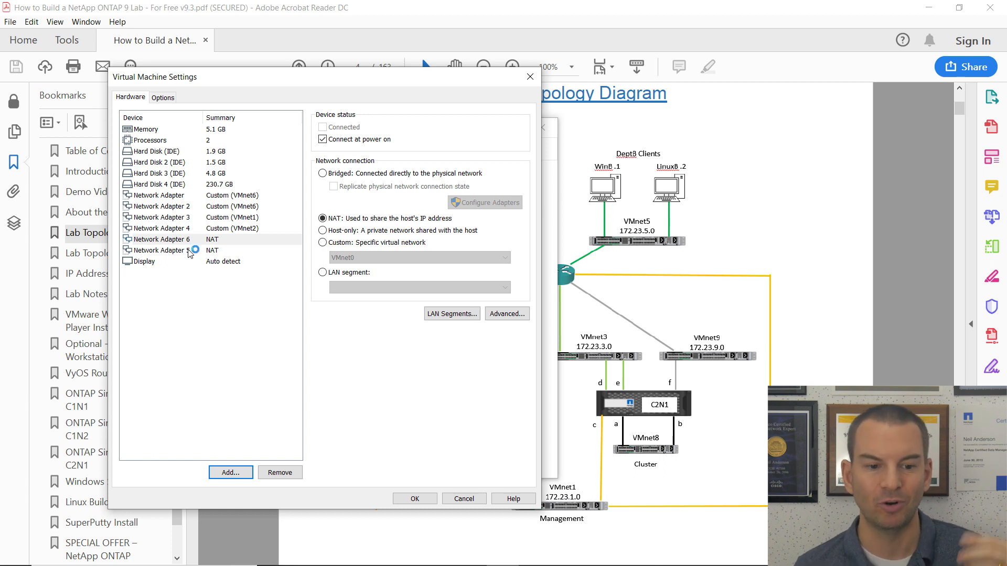
{"action": "left_click", "coordinate": [414, 499]}
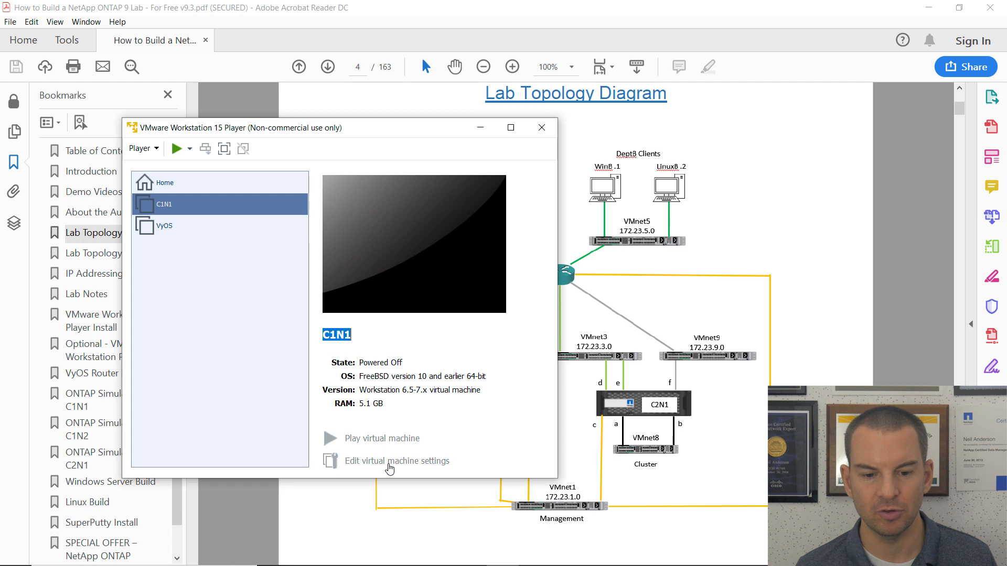
In C1N1's settings, connect Network Adapter 5 to the custom network VMnet2.
{"action": "left_click", "coordinate": [390, 462]}
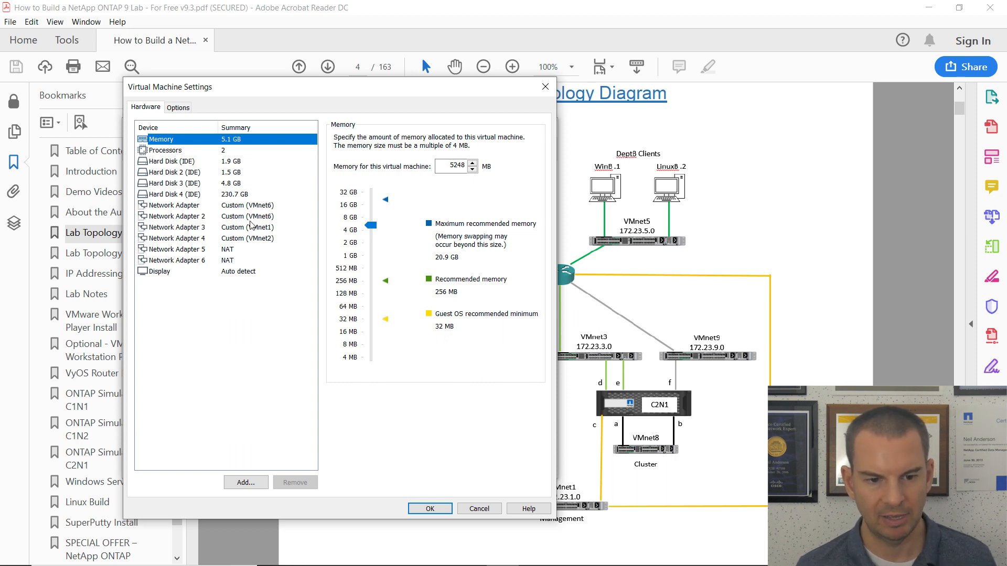
{"action": "left_click", "coordinate": [179, 252]}
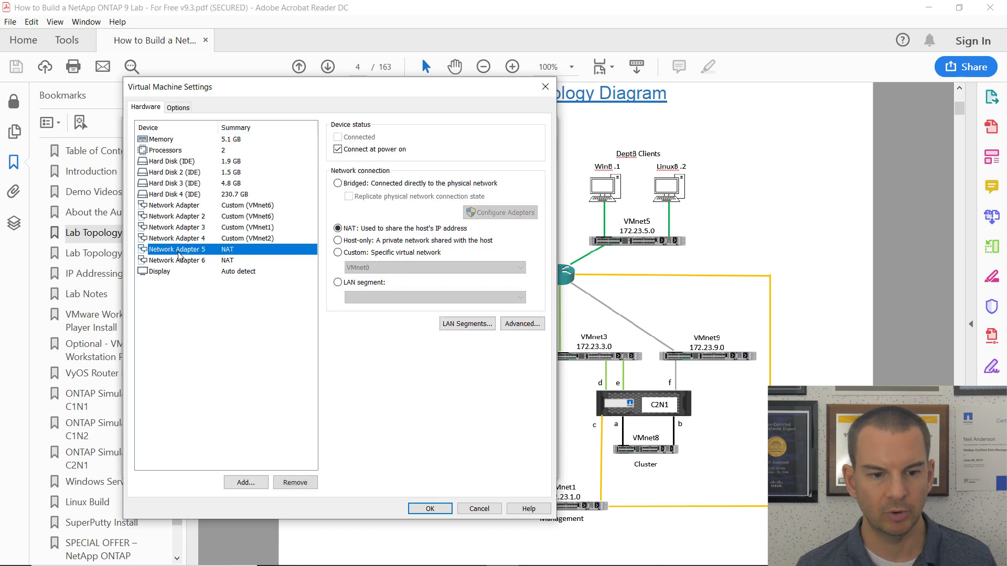
{"action": "left_click", "coordinate": [337, 254]}
{"action": "left_click", "coordinate": [385, 268]}
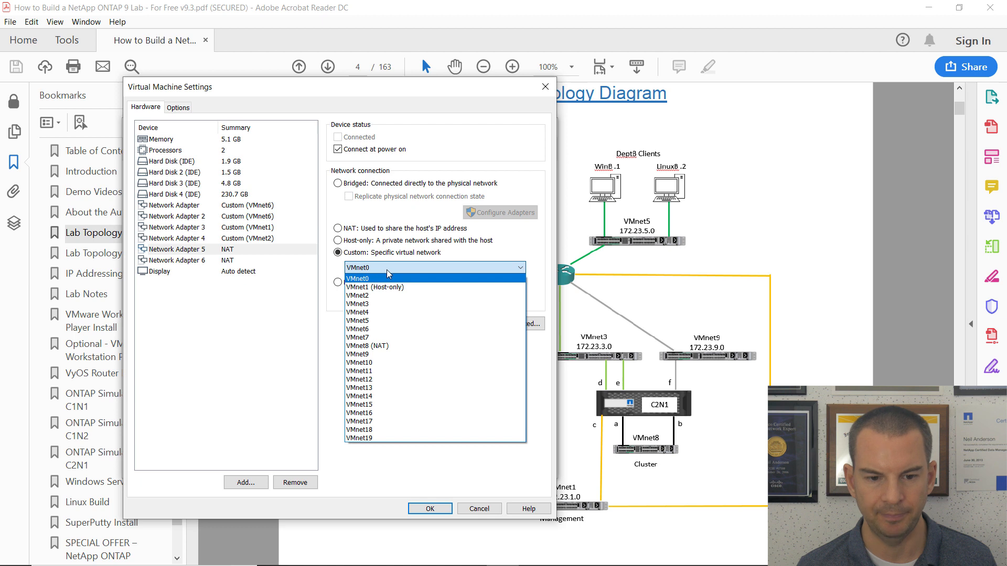
{"action": "left_click", "coordinate": [375, 297]}
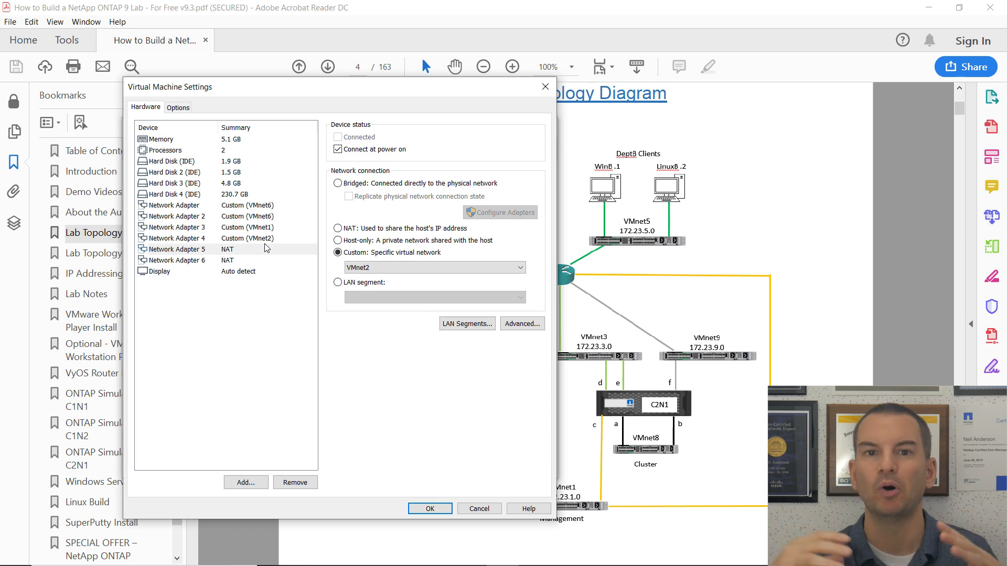
Connect Network Adapter 6 to VMnet7 and save the settings.
{"action": "left_click", "coordinate": [199, 262]}
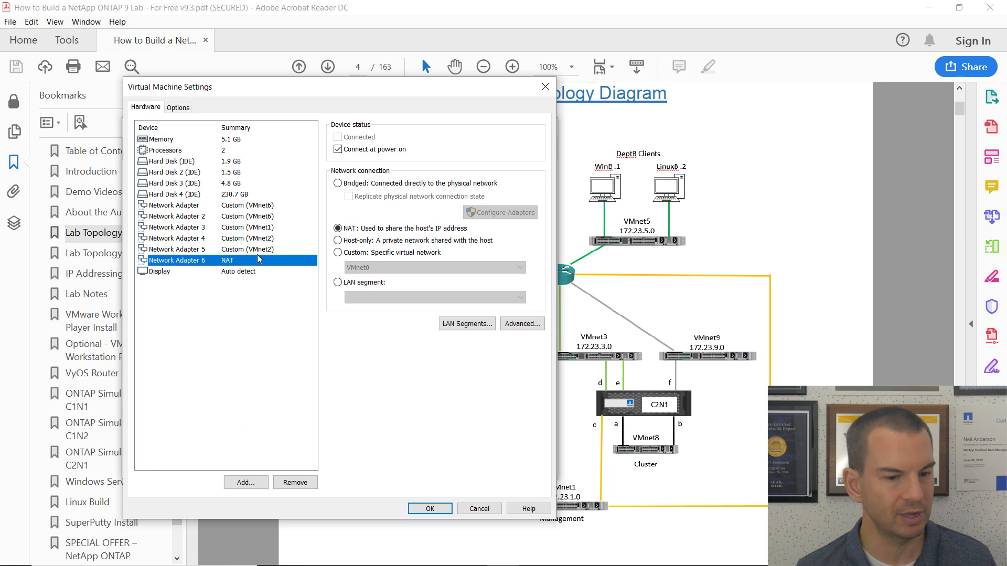
{"action": "left_click", "coordinate": [338, 252]}
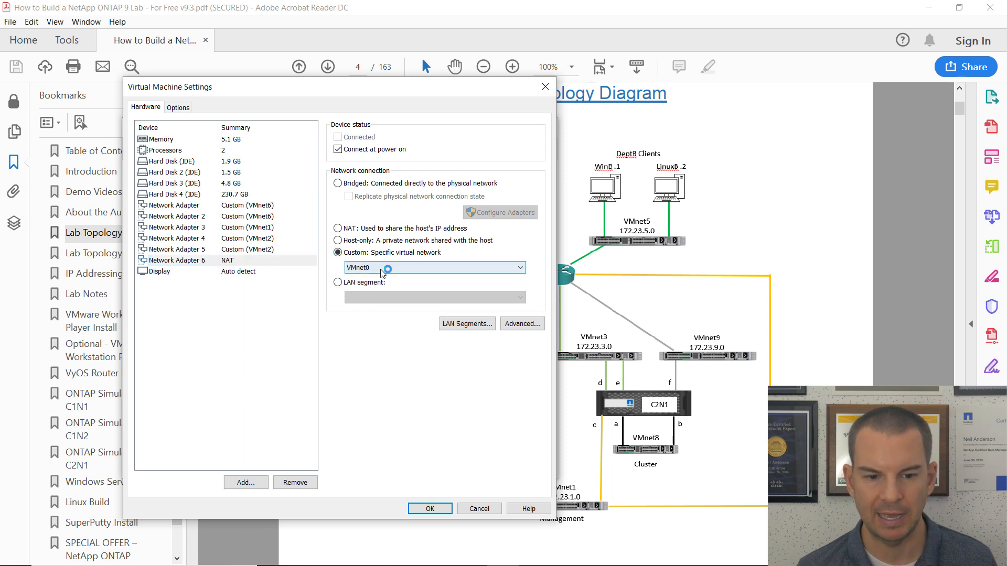
{"action": "left_click", "coordinate": [382, 269]}
{"action": "left_click", "coordinate": [388, 337]}
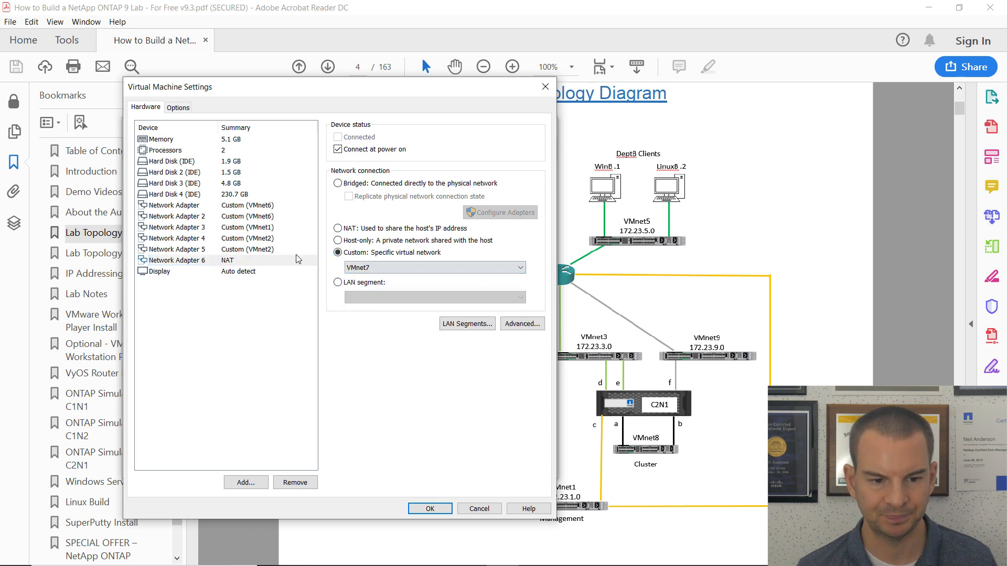
{"action": "left_click", "coordinate": [187, 249]}
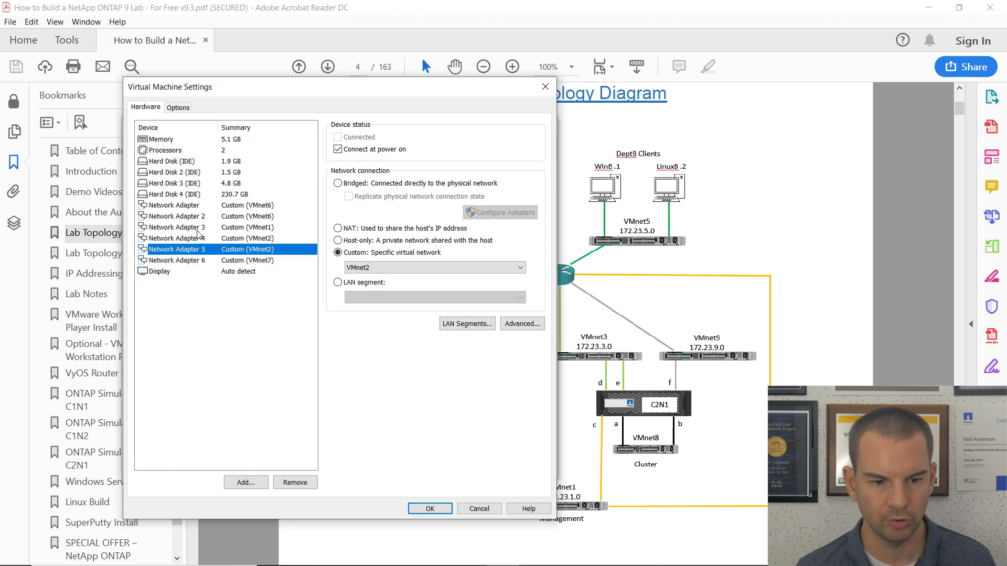
{"action": "left_click", "coordinate": [429, 510]}
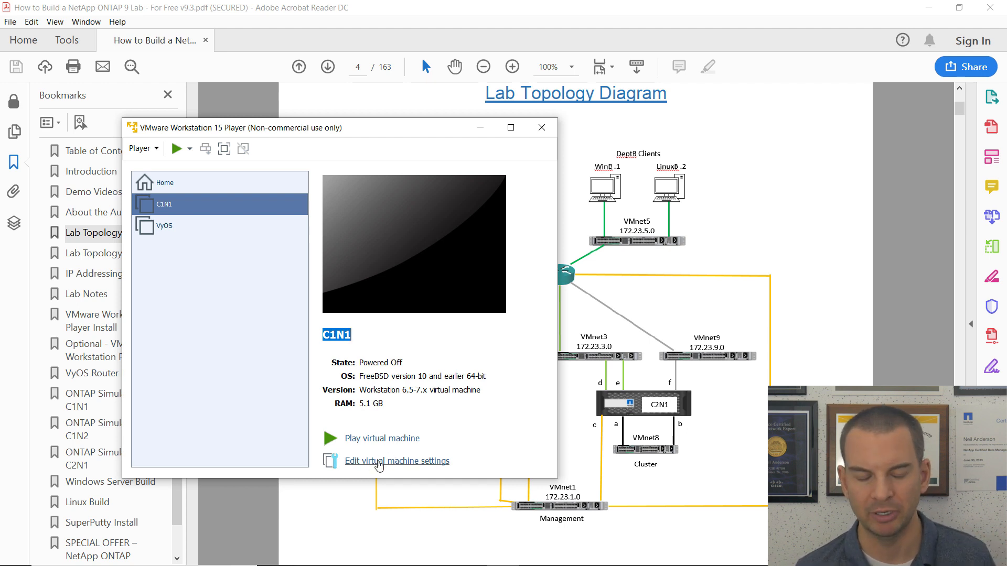
Review C1N1's virtual machine settings, then power on C1N1 and maximize its console window.
{"action": "left_click", "coordinate": [379, 463]}
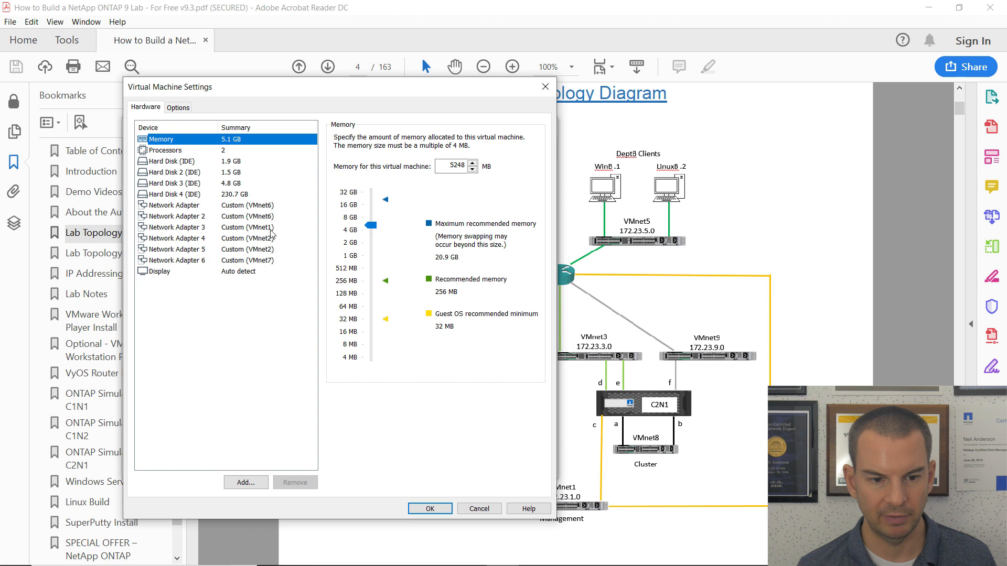
{"action": "left_click", "coordinate": [430, 509]}
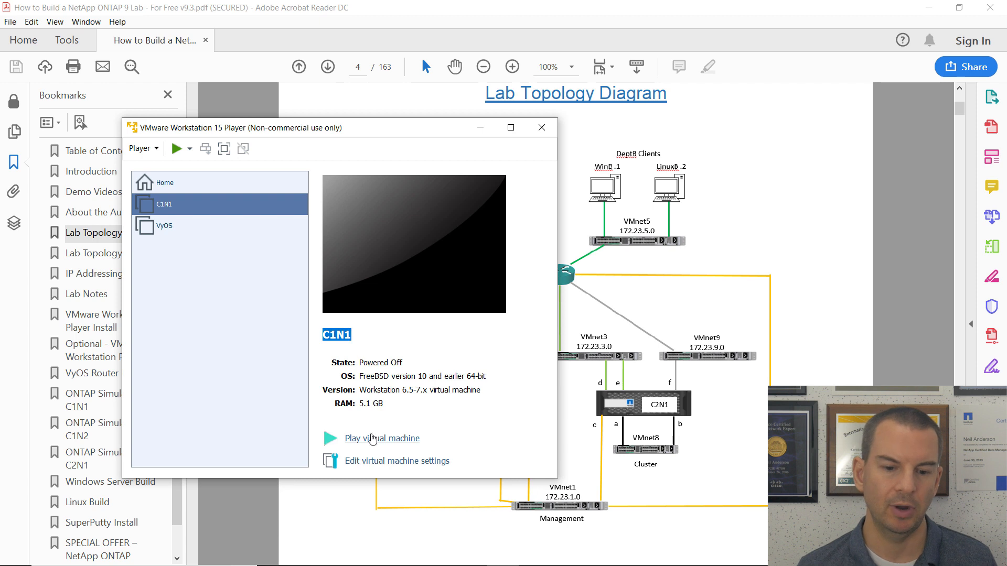
{"action": "left_click", "coordinate": [371, 439]}
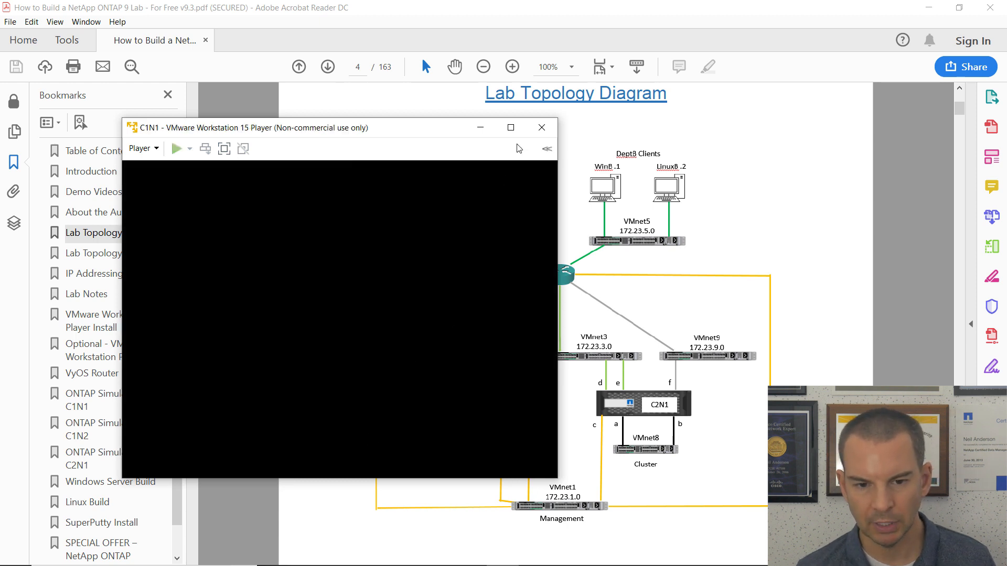
{"action": "left_click", "coordinate": [421, 133]}
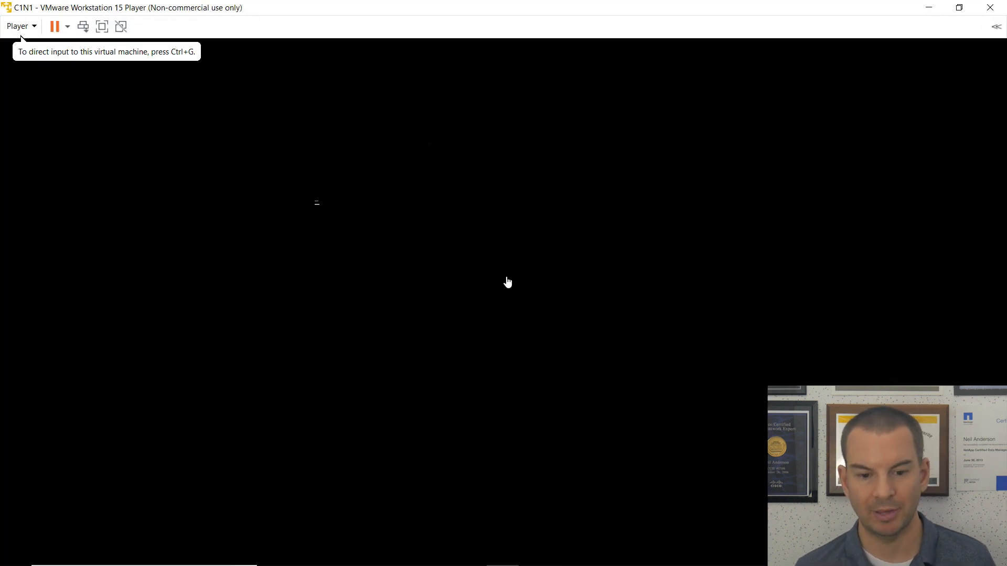
Skip the loader countdown and interrupt with Ctrl-C to reach C1N1's ONTAP boot menu.
{"action": "left_click", "coordinate": [439, 375]}
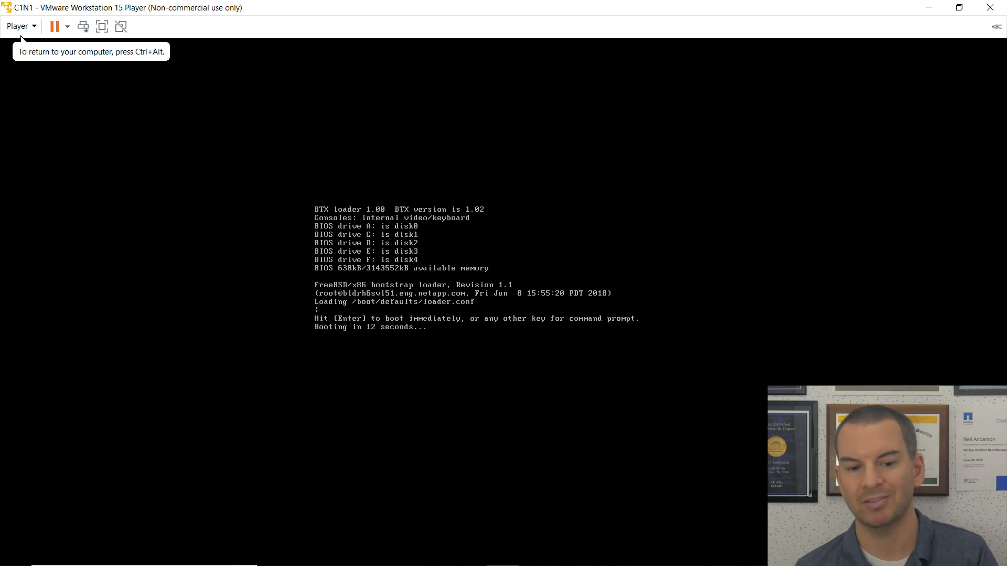
{"action": "key", "text": "Return"}
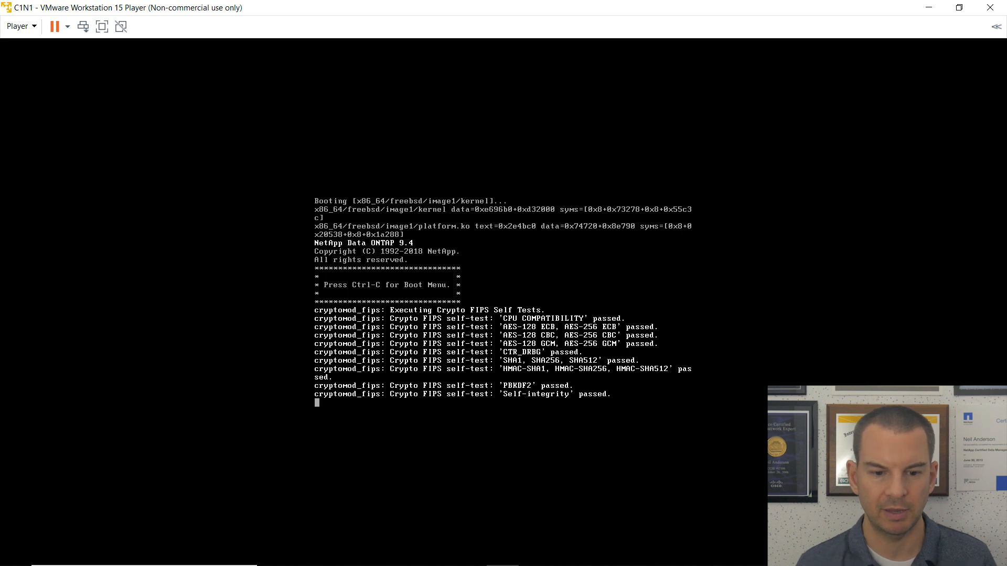
{"action": "key", "text": "ctrl+c"}
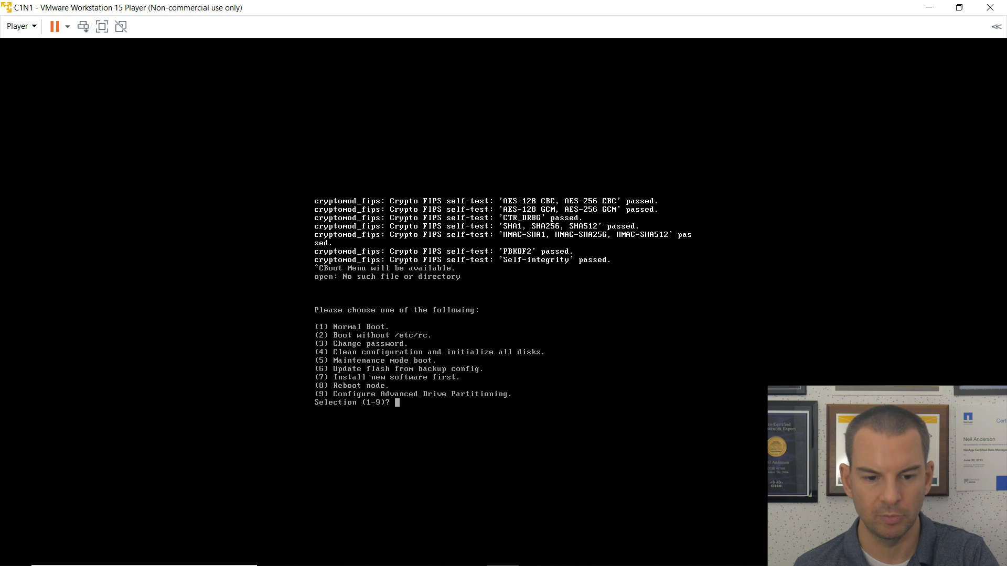
Choose boot menu option 4 and answer y twice to zero all disks and reset configuration.
{"action": "type", "text": "4"}
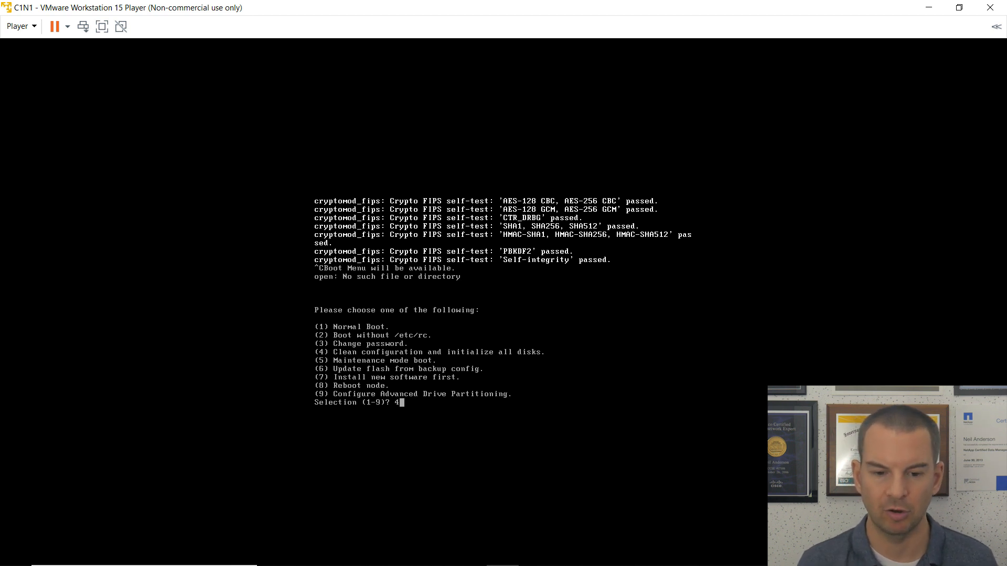
{"action": "key", "text": "Return"}
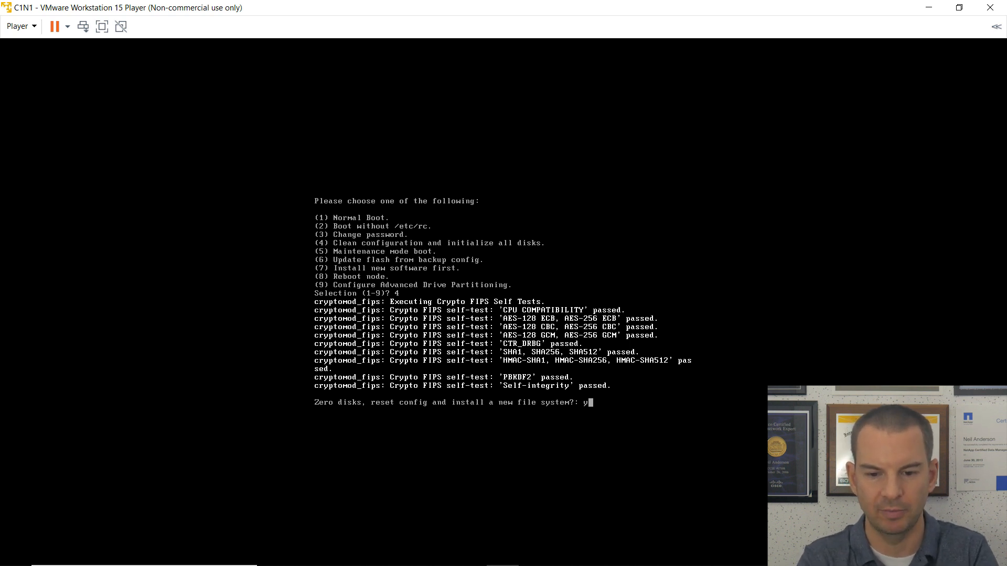
{"action": "type", "text": "y"}
{"action": "key", "text": "Return"}
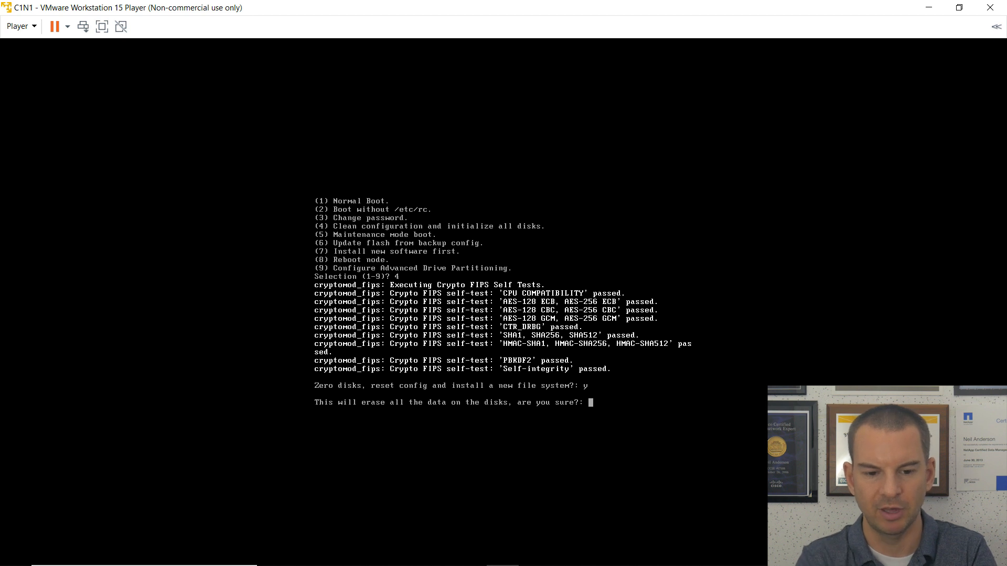
{"action": "type", "text": "y"}
{"action": "key", "text": "Return"}
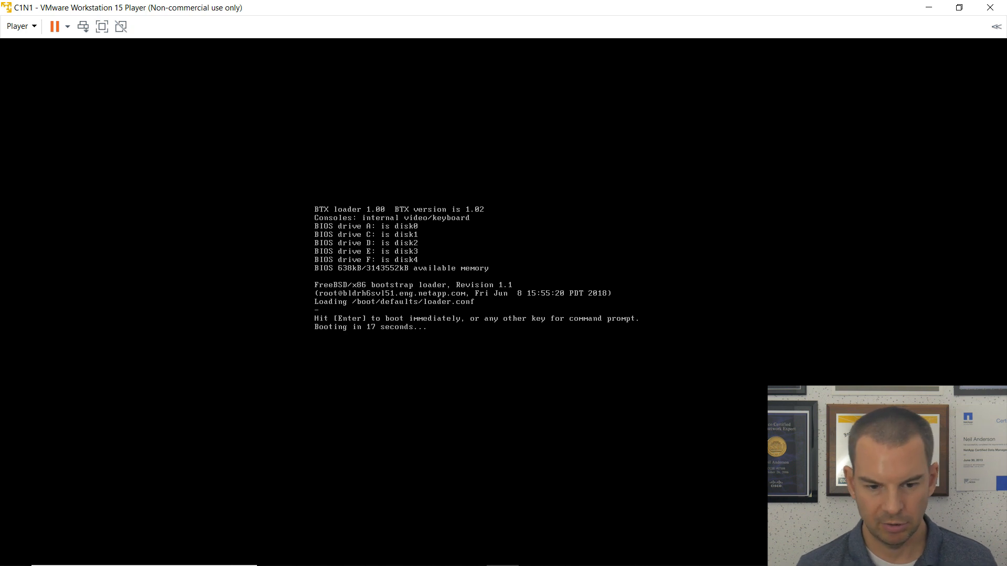
Skip the post-wipe loader countdown so C1N1 boots straight into the setup wizard.
{"action": "key", "text": "Return"}
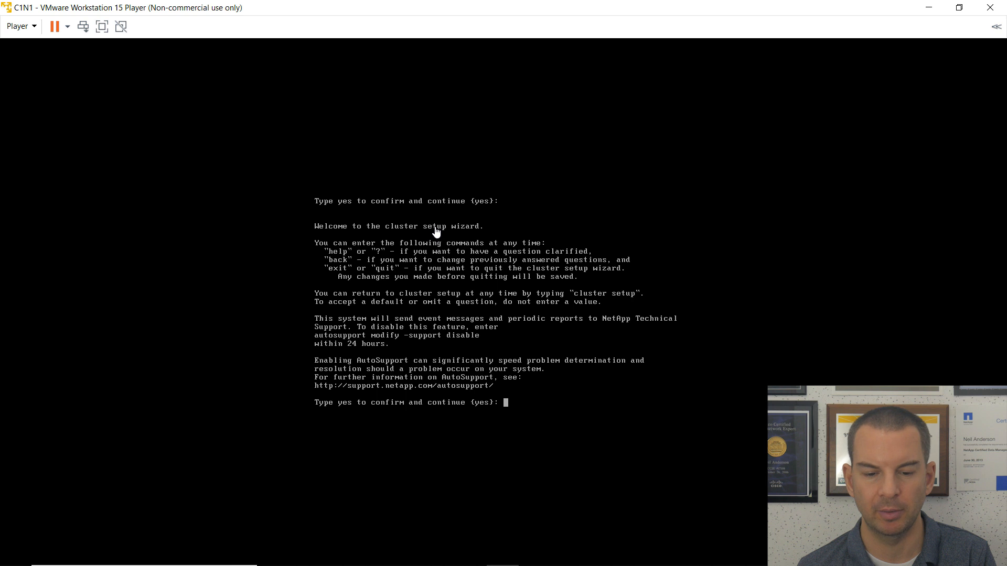
Confirm AutoSupport with yes and choose e0c as the node management port.
{"action": "left_click", "coordinate": [525, 398]}
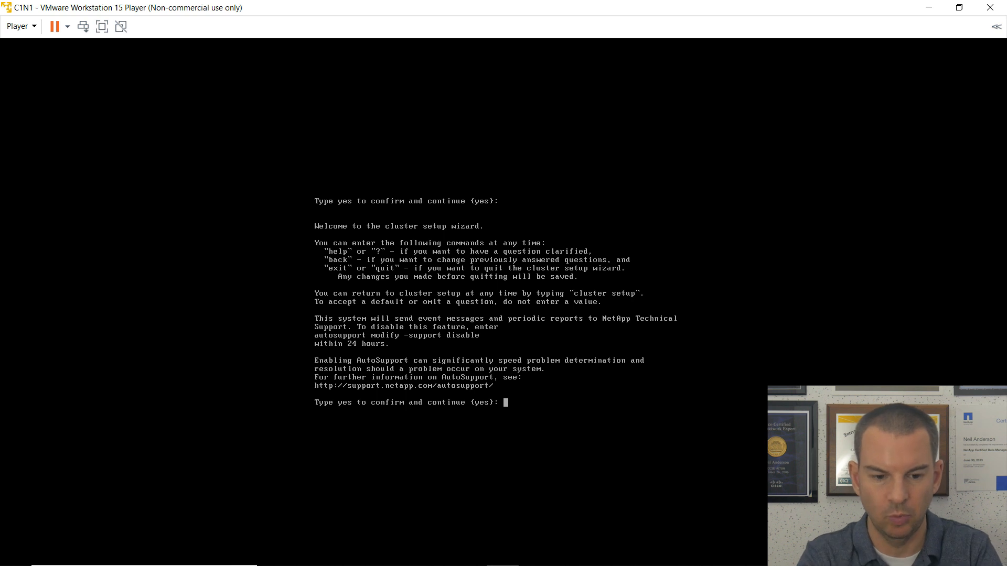
{"action": "type", "text": "yes"}
{"action": "key", "text": "Return"}
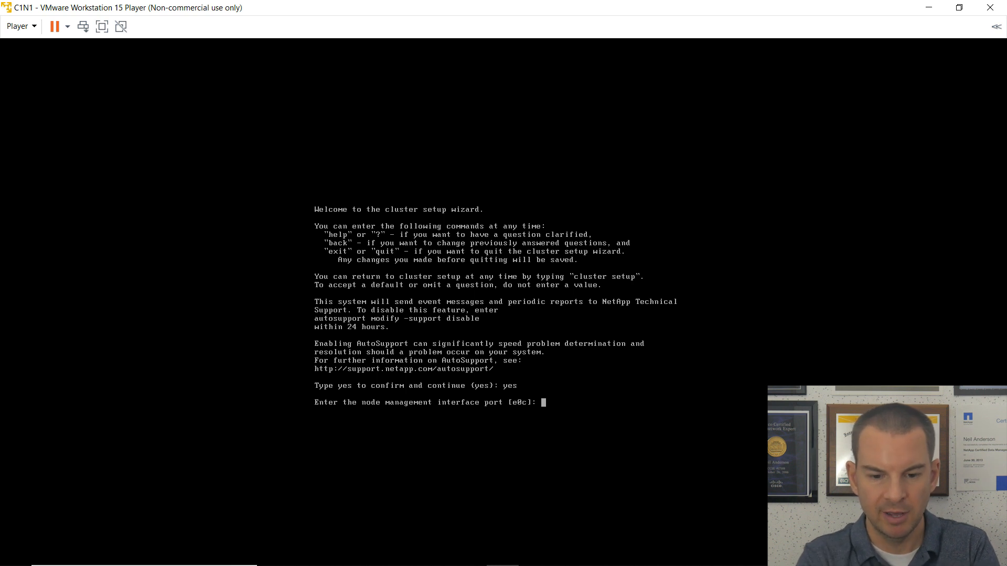
{"action": "type", "text": "e0c"}
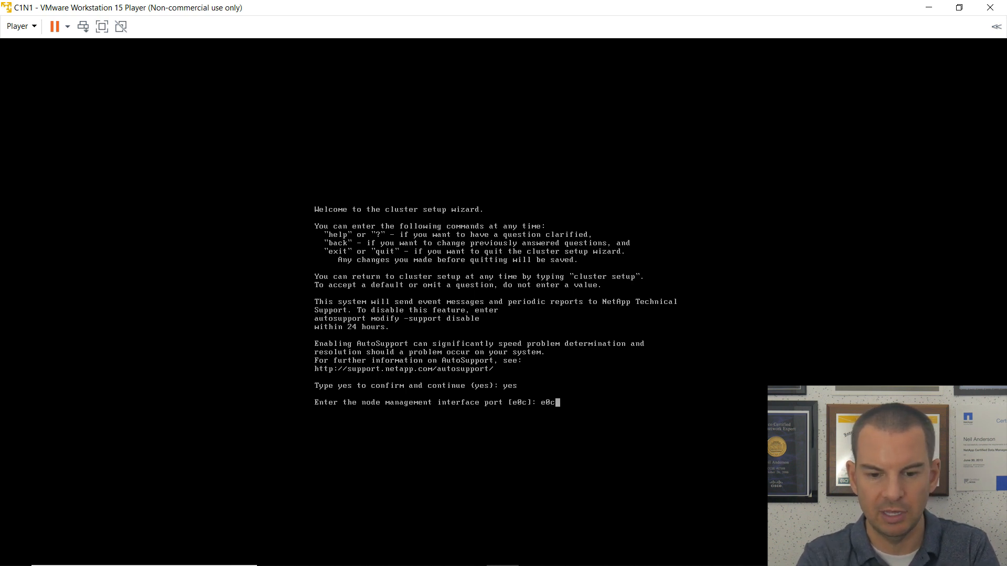
{"action": "key", "text": "Return"}
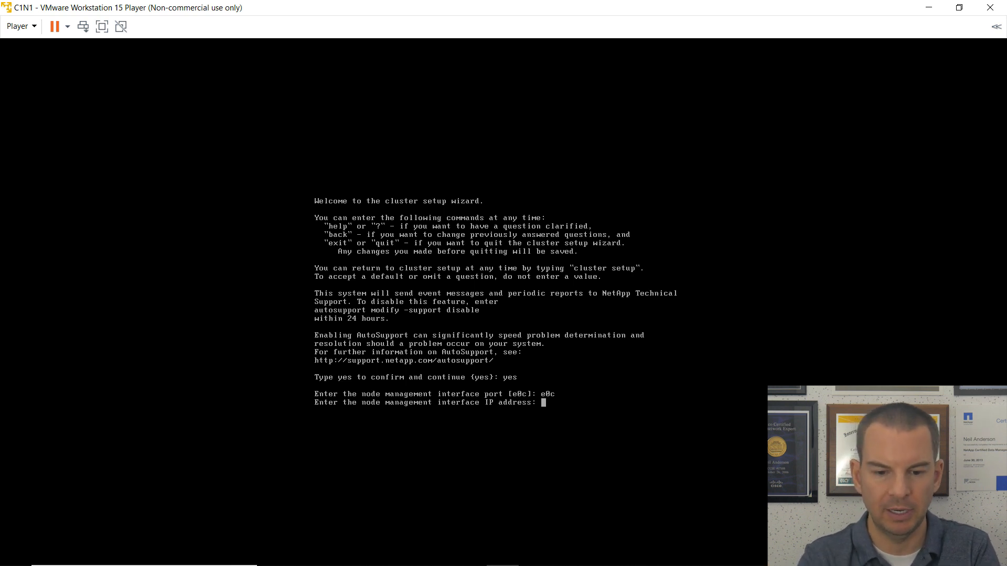
Enter node management IP 172.23.1.12, netmask 255.255.255.0 and gateway 172.23.1.254.
{"action": "type", "text": "172."}
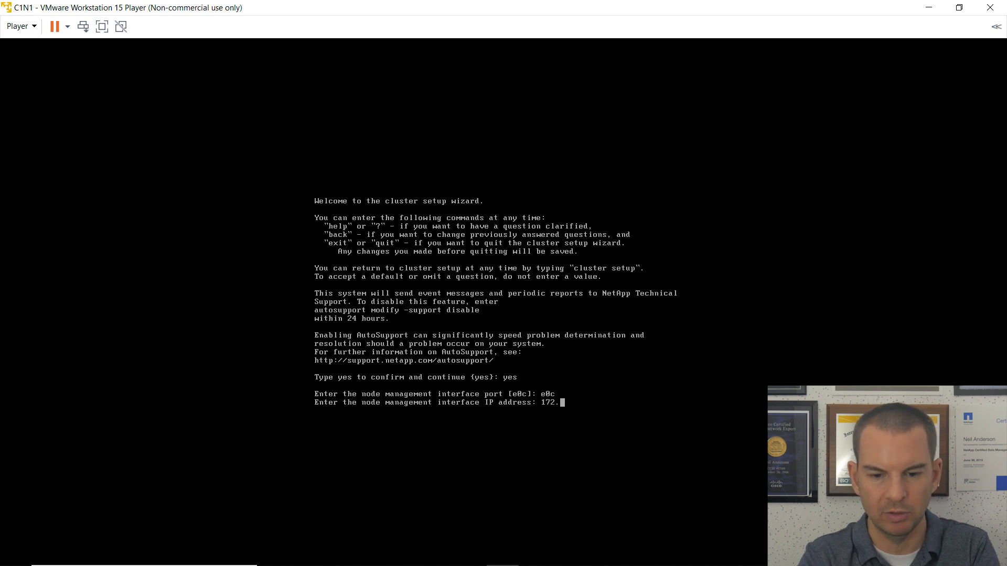
{"action": "type", "text": "23.1.12"}
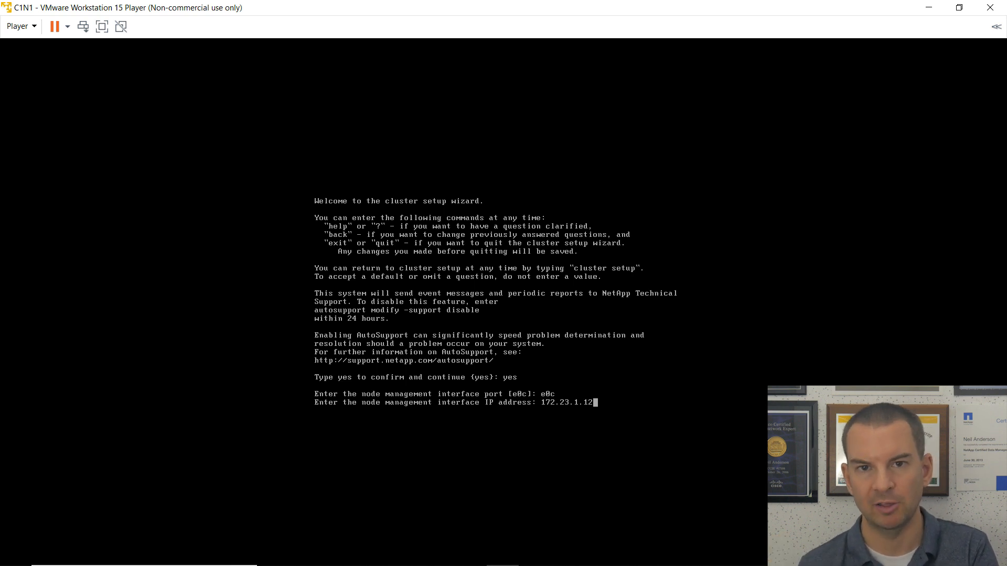
{"action": "key", "text": "Return"}
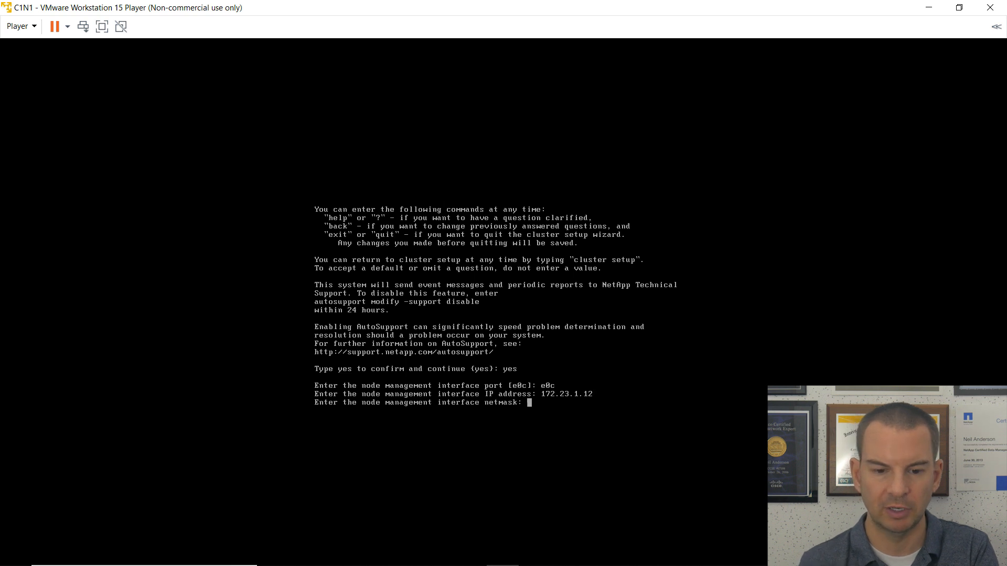
{"action": "type", "text": "255."}
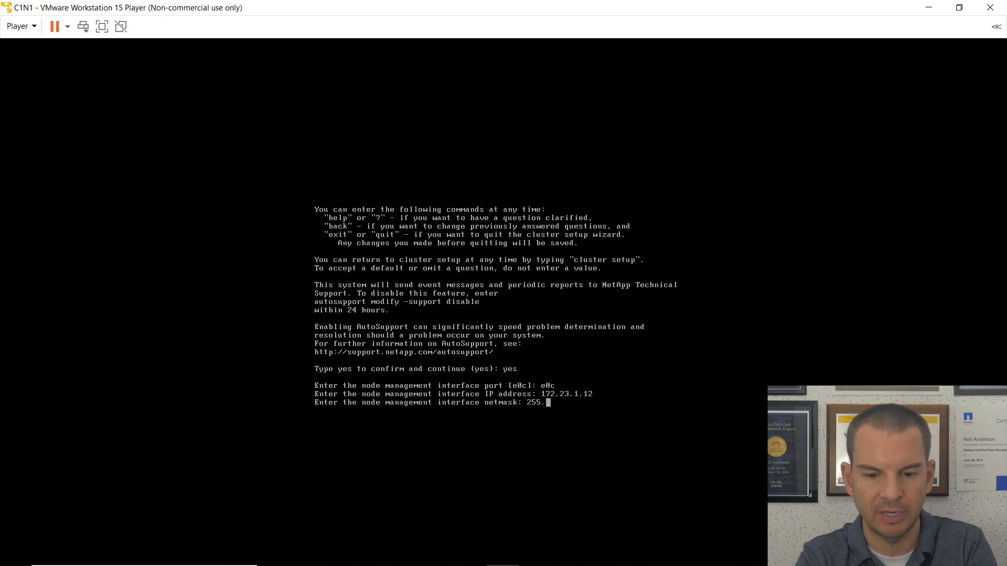
{"action": "type", "text": "255.255.0"}
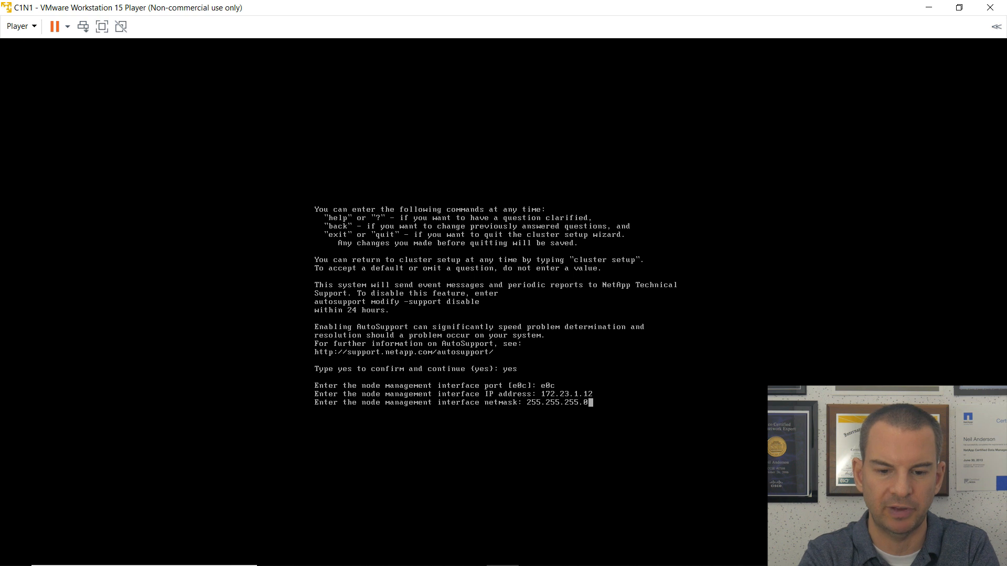
{"action": "key", "text": "Return"}
{"action": "type", "text": "172."}
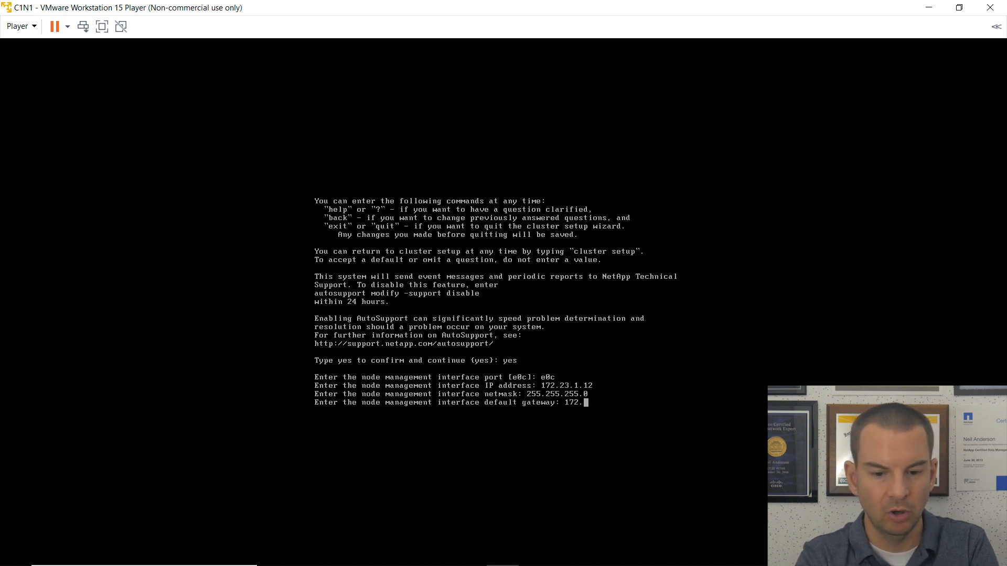
{"action": "type", "text": "23.1.254"}
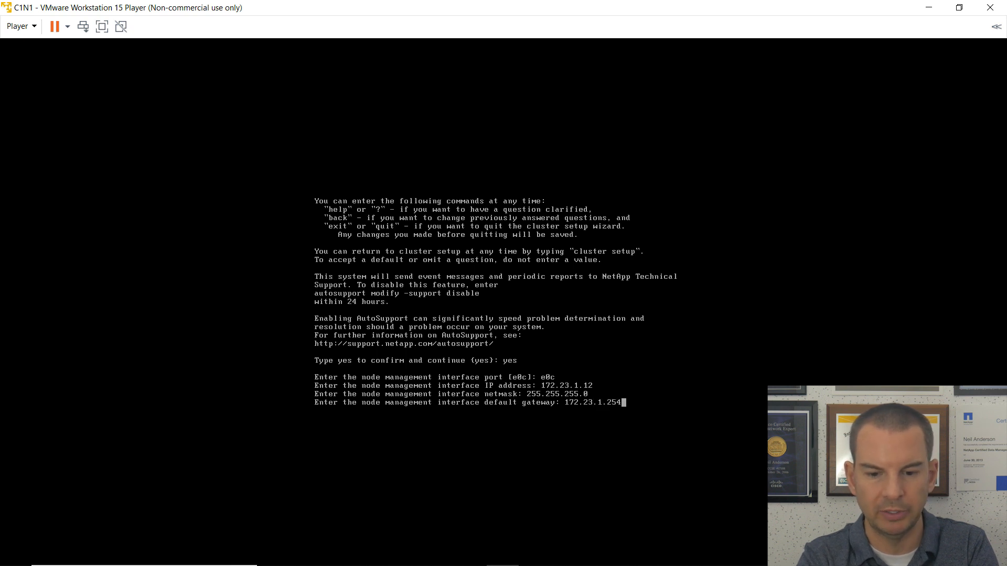
{"action": "key", "text": "Return"}
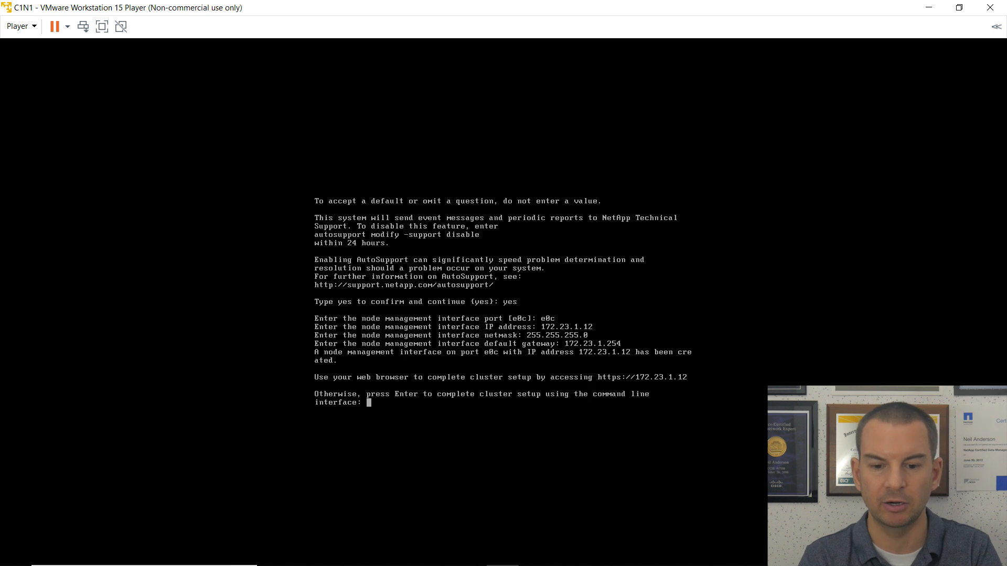
Choose create, decline single-node, accept default cluster network settings, and set the admin password.
{"action": "key", "text": "Return"}
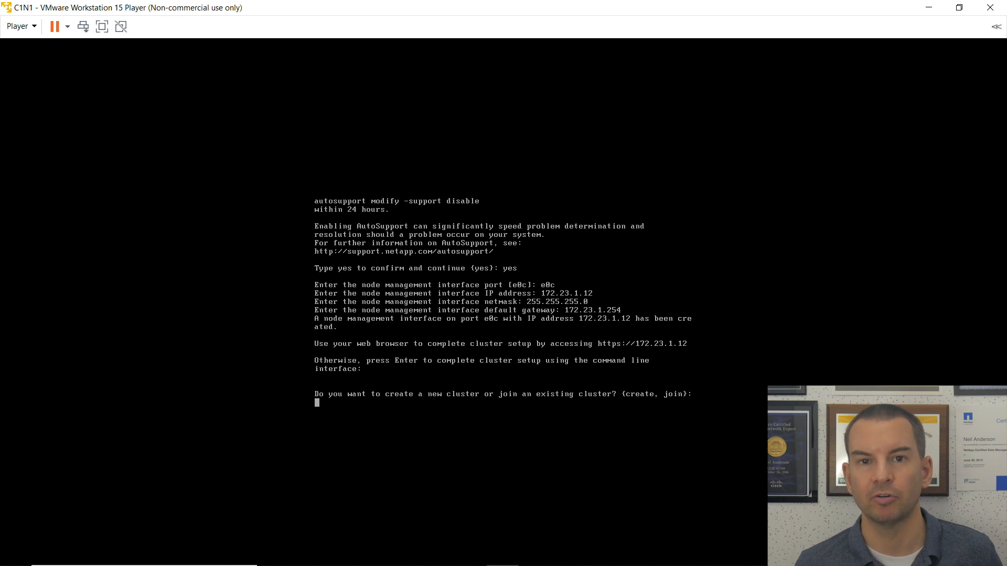
{"action": "type", "text": "create"}
{"action": "key", "text": "Return"}
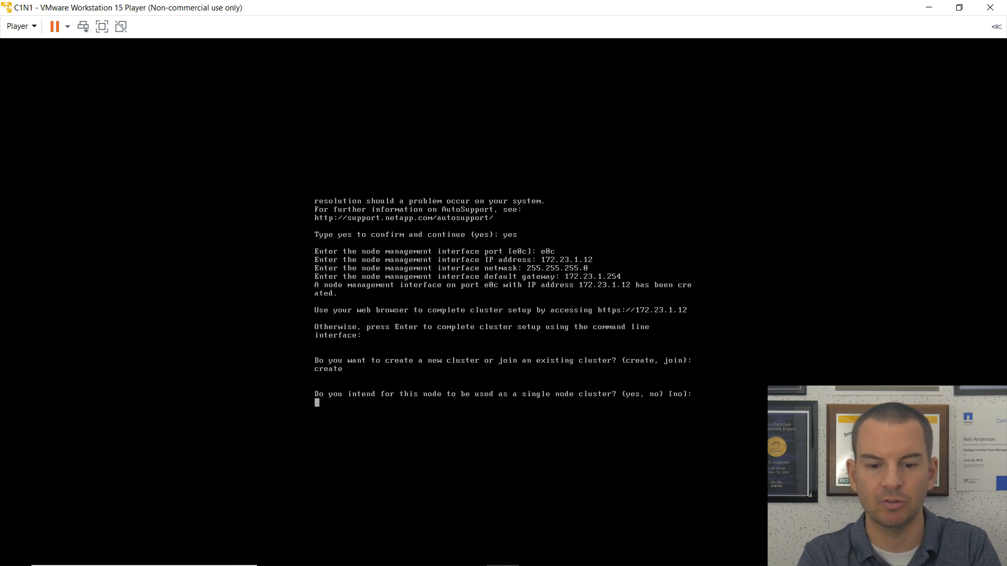
{"action": "type", "text": "no"}
{"action": "key", "text": "Return"}
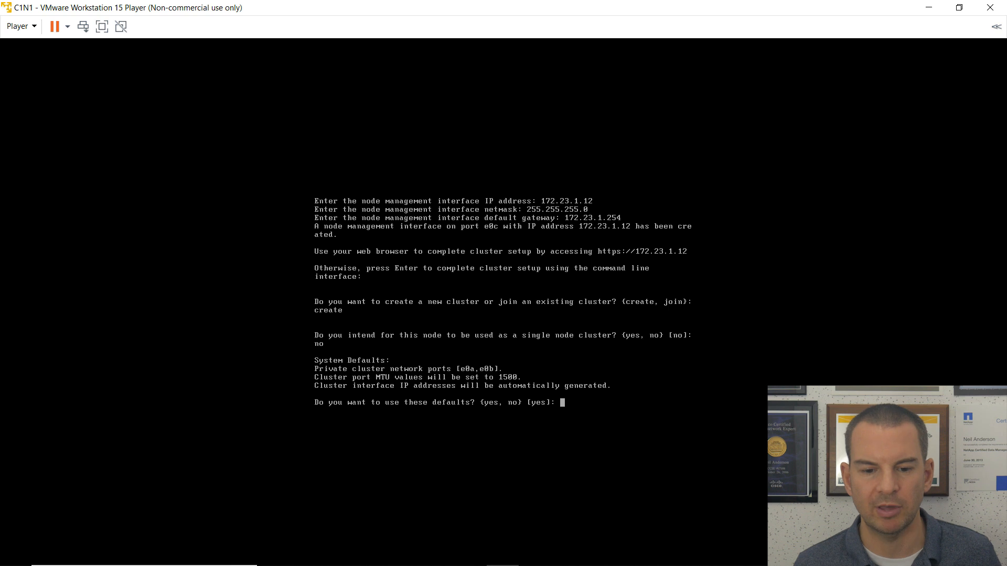
{"action": "type", "text": "yes"}
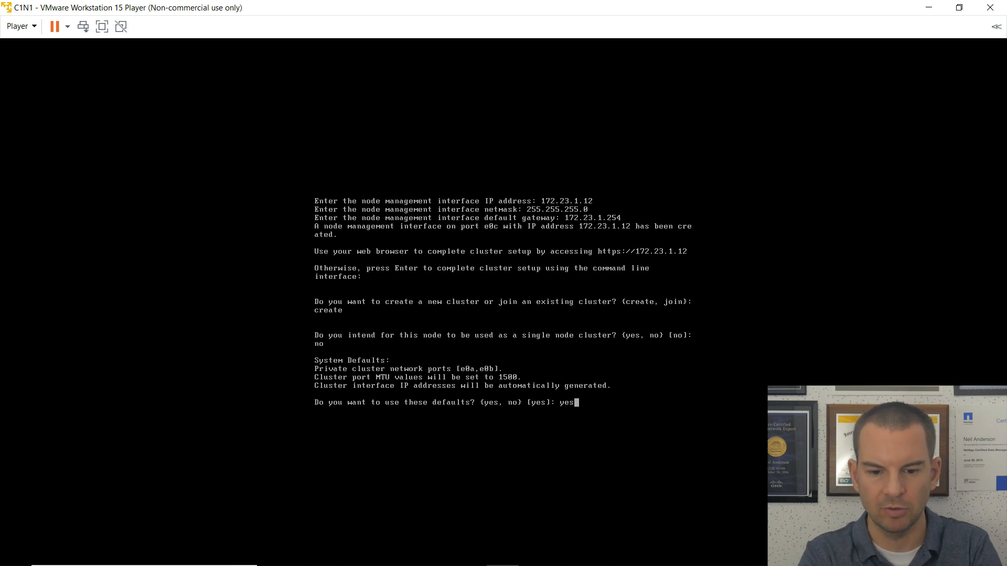
{"action": "key", "text": "Return"}
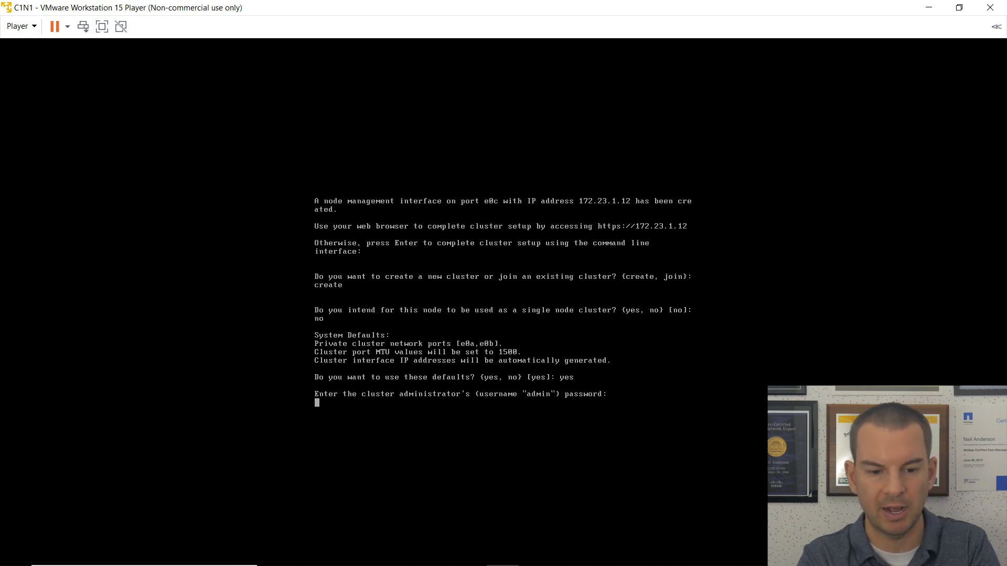
{"action": "key", "text": "Return"}
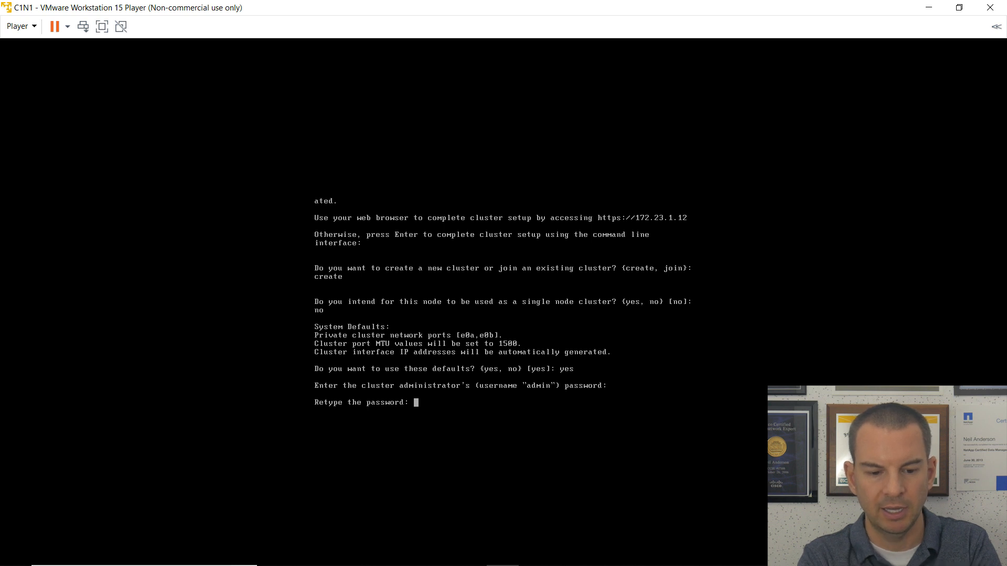
{"action": "key", "text": "Return"}
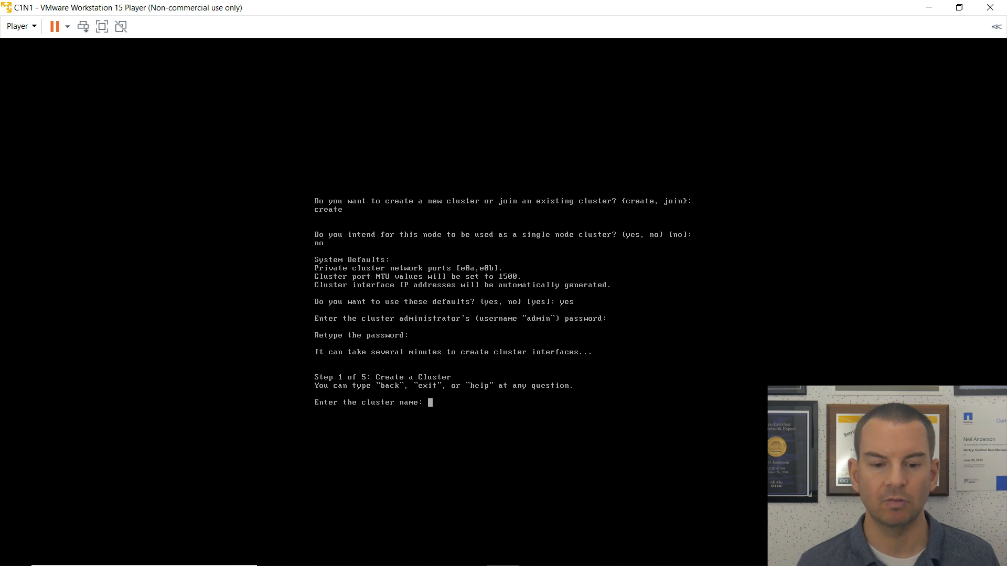
Name the cluster cluster1 and leave the feature license key blank.
{"action": "type", "text": "cluster"}
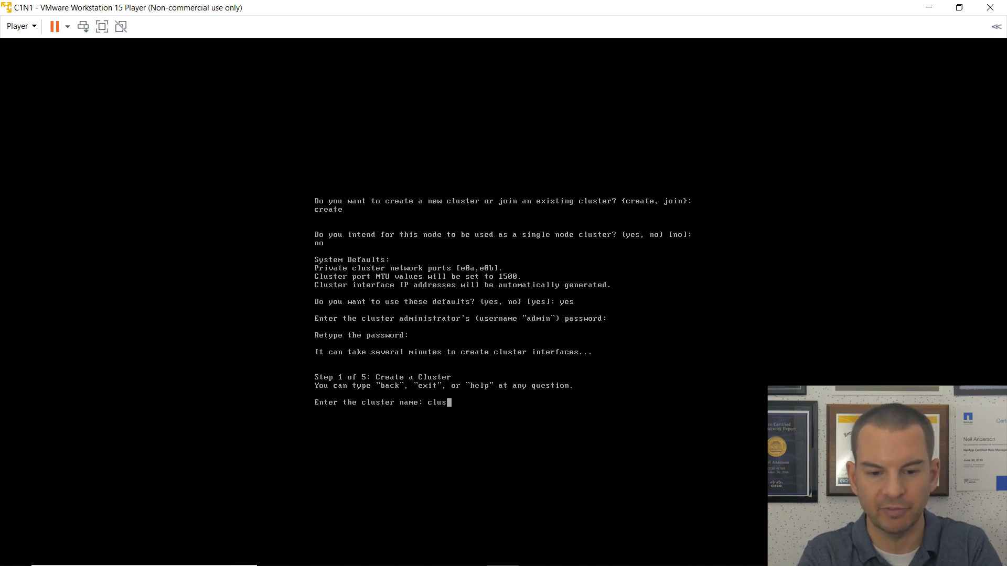
{"action": "type", "text": "1"}
{"action": "key", "text": "Return"}
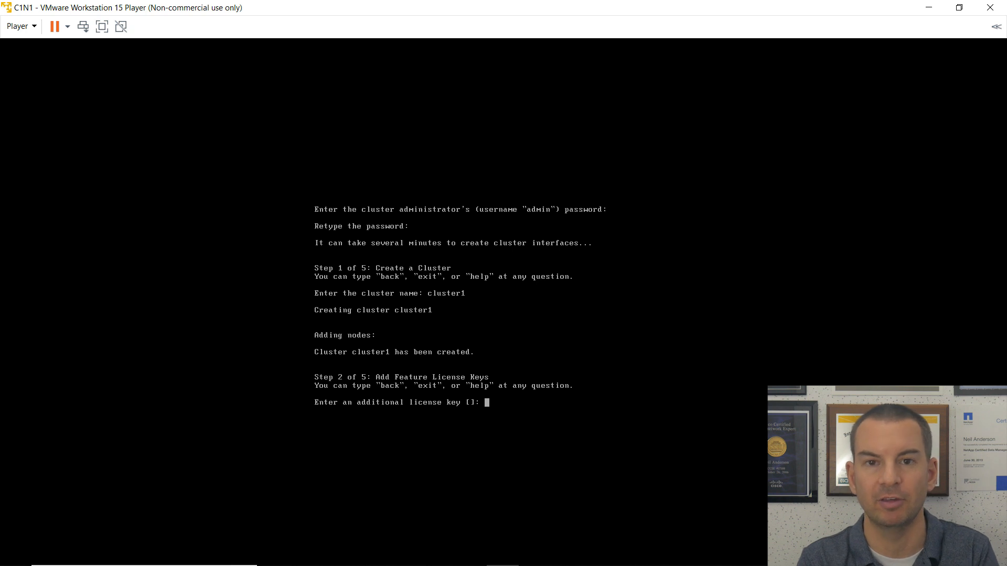
{"action": "key", "text": "Return"}
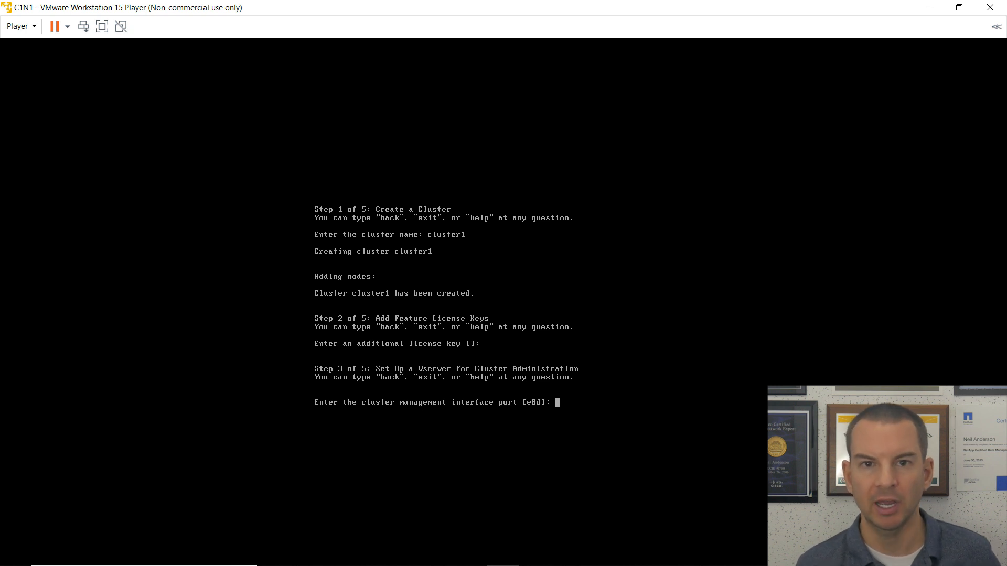
Give the cluster management interface port e0c, IP 172.23.1.11 and netmask 255.255.255.0.
{"action": "type", "text": "e0c"}
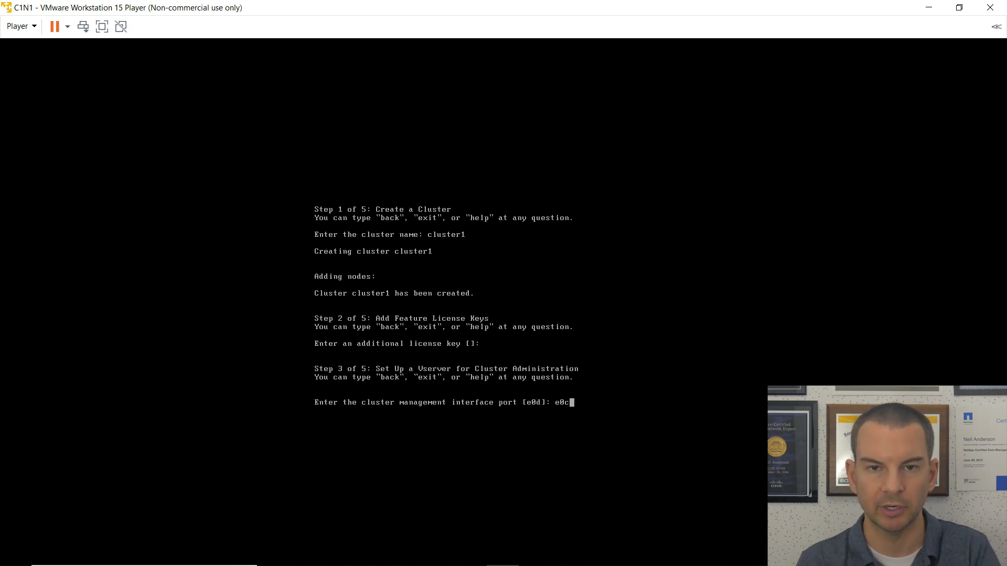
{"action": "key", "text": "Return"}
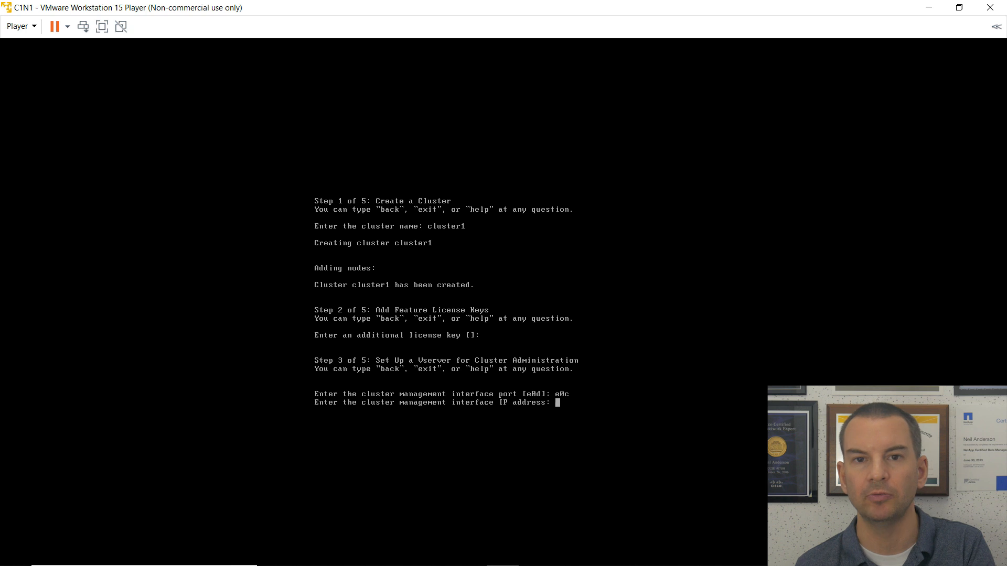
{"action": "type", "text": "172.23.1.11"}
{"action": "key", "text": "Return"}
{"action": "type", "text": "255.255.2"}
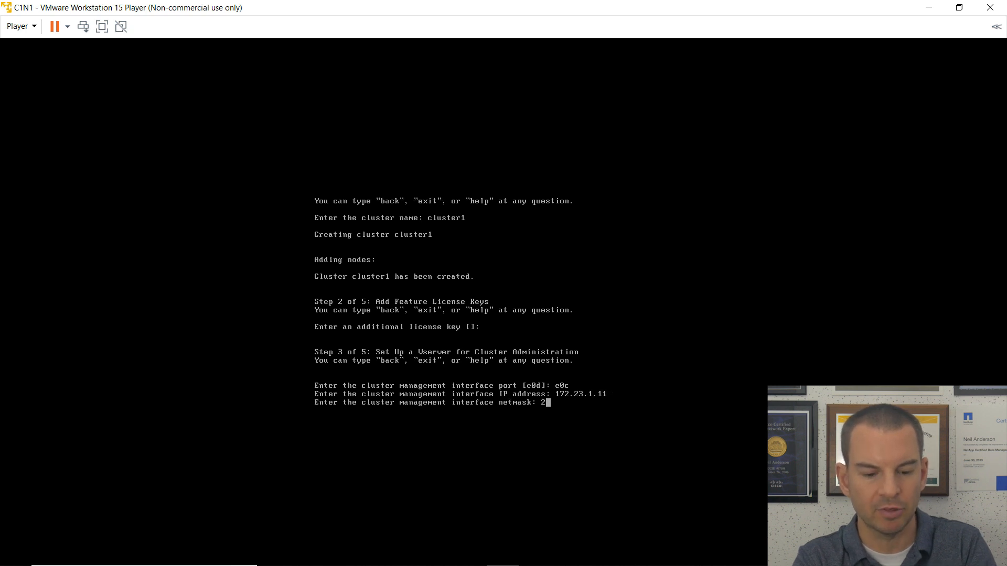
{"action": "type", "text": "55.255.255"}
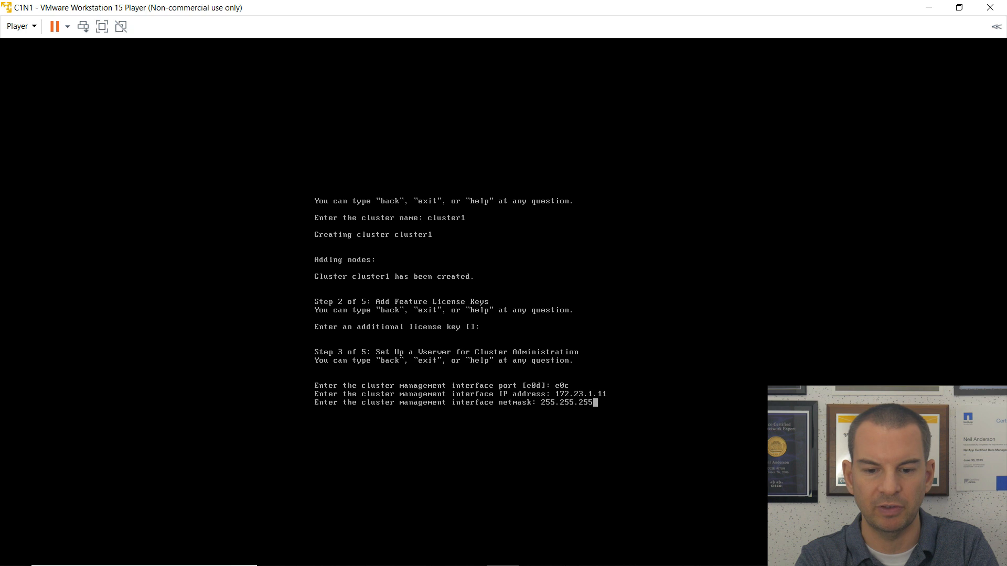
{"action": "type", "text": "0"}
{"action": "key", "text": "Return"}
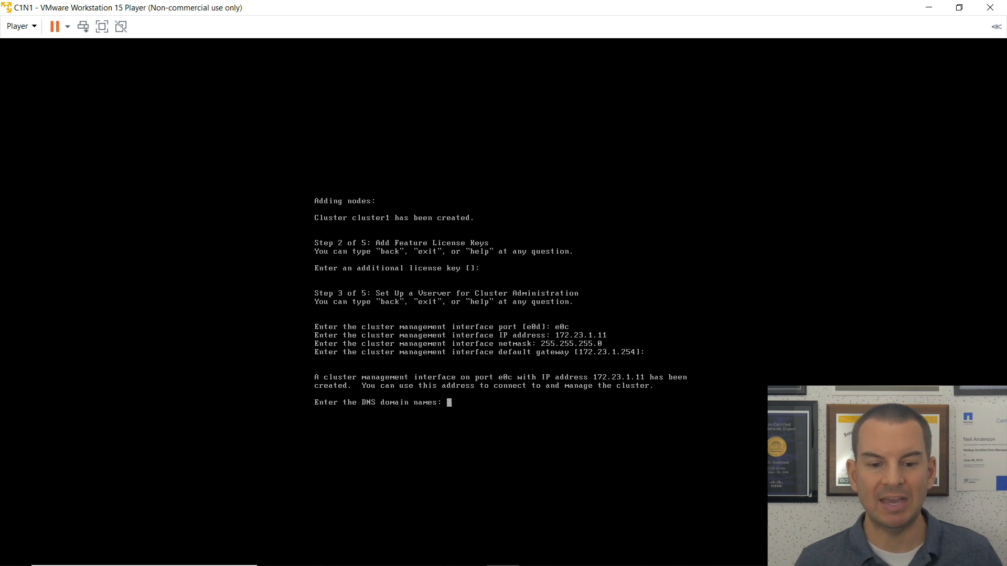
Enter DNS domain flackboxA.lab, name server 172.23.4.1 and controller location Flackbox-lab.
{"action": "type", "text": "flackboxA.lab"}
{"action": "key", "text": "Return"}
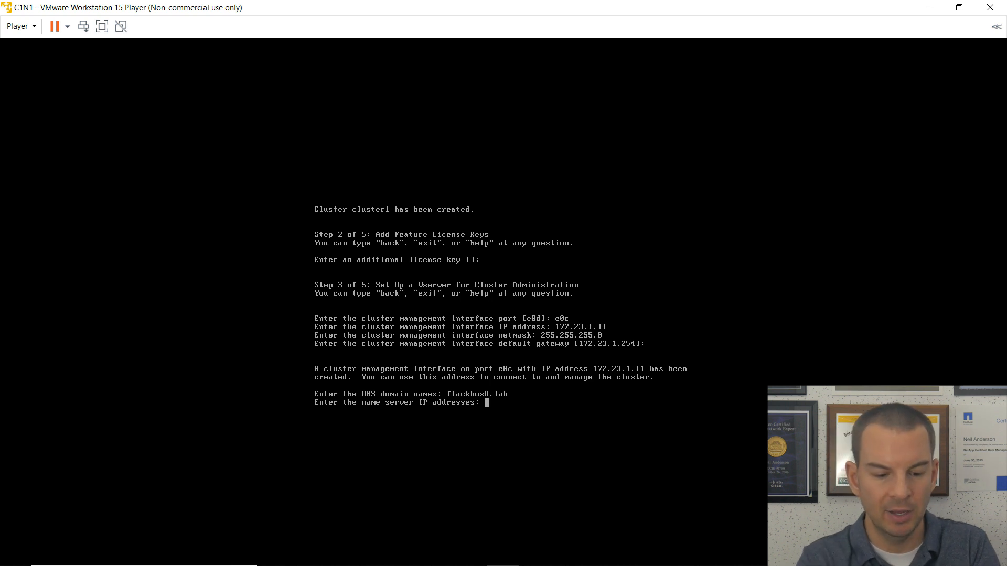
{"action": "type", "text": "172"}
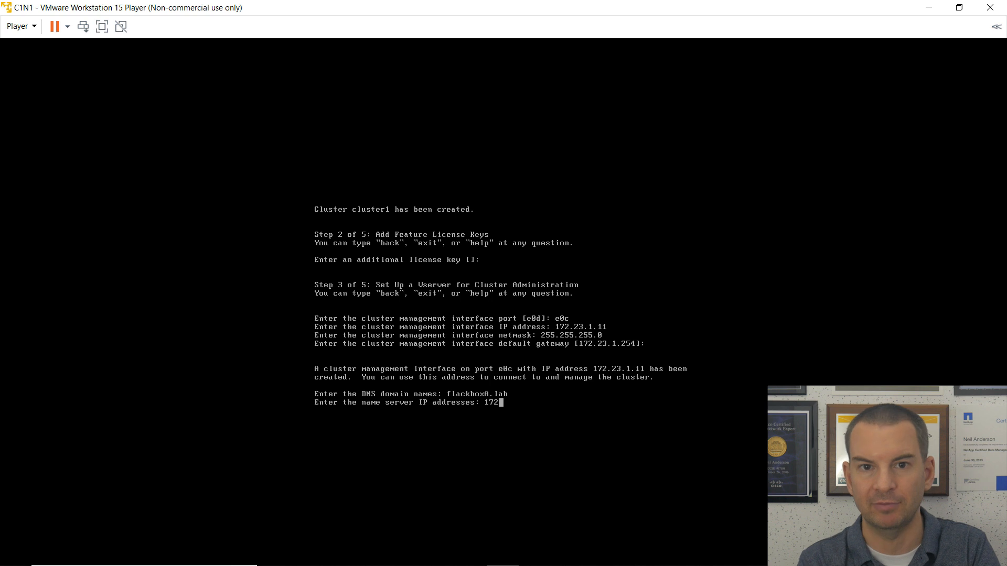
{"action": "type", "text": ".23.4.1"}
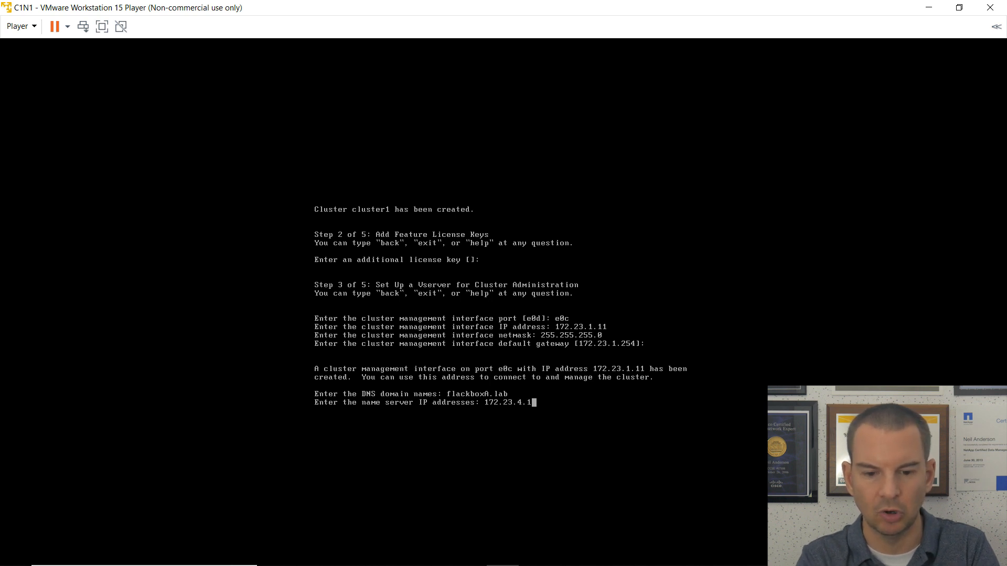
{"action": "key", "text": "Return"}
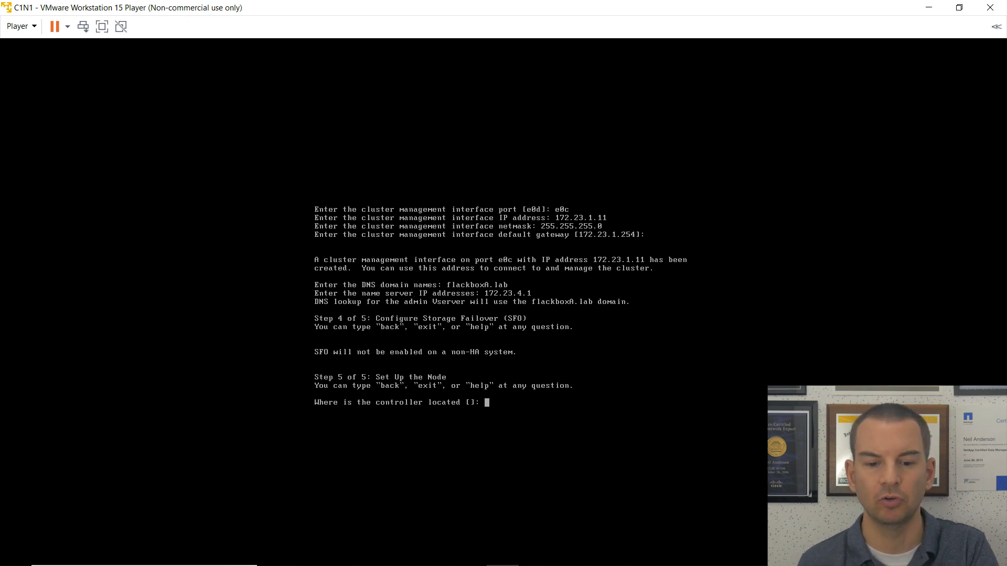
{"action": "type", "text": "Fla"}
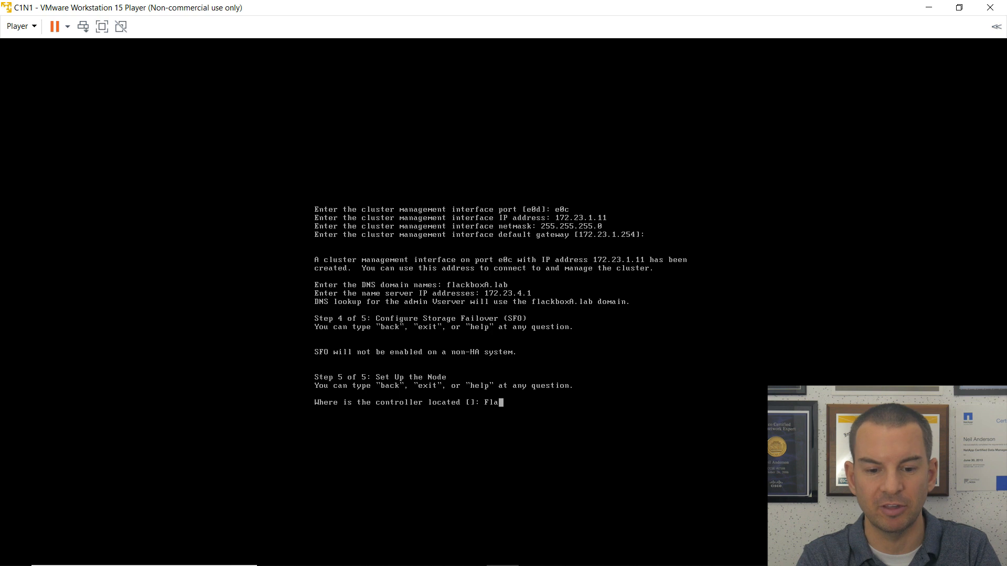
{"action": "type", "text": "ckbox-lab"}
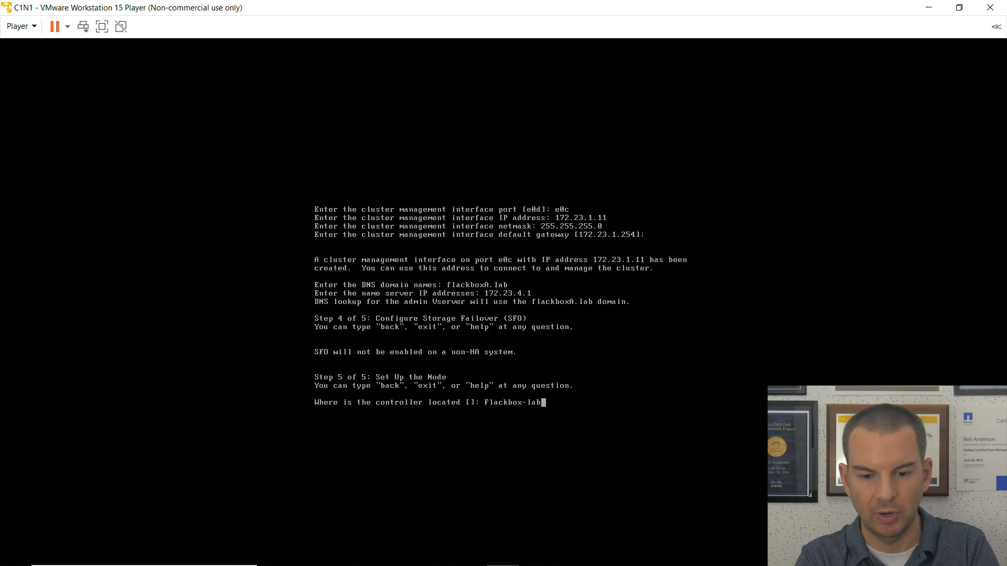
{"action": "key", "text": "Return"}
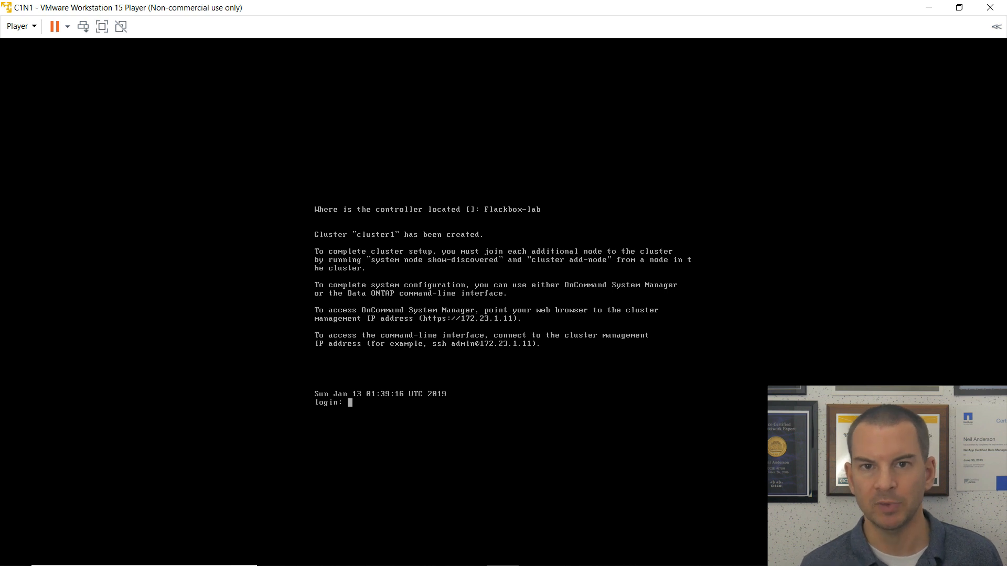
Log in to cluster1 as admin using the administrator password.
{"action": "type", "text": "admin"}
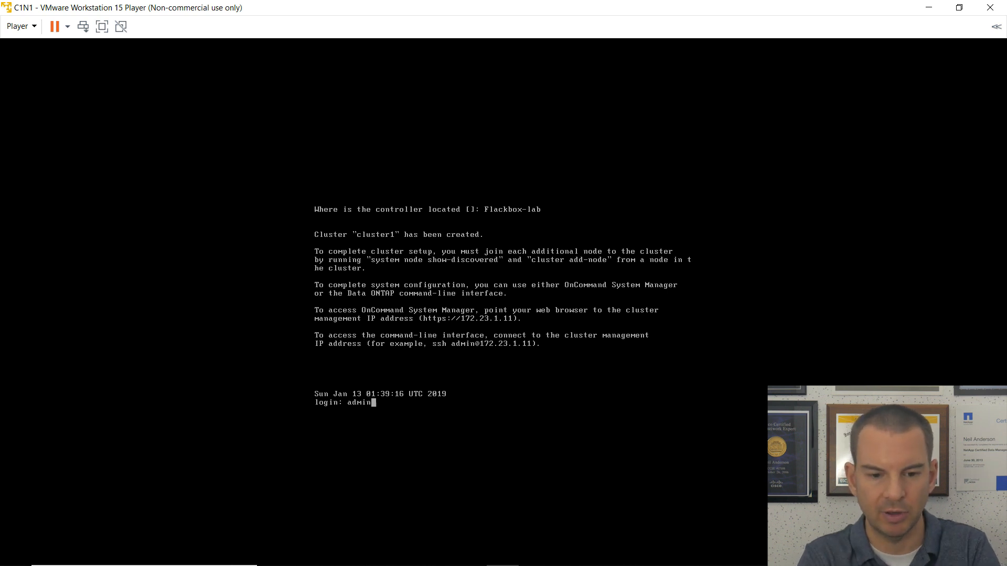
{"action": "key", "text": "Return"}
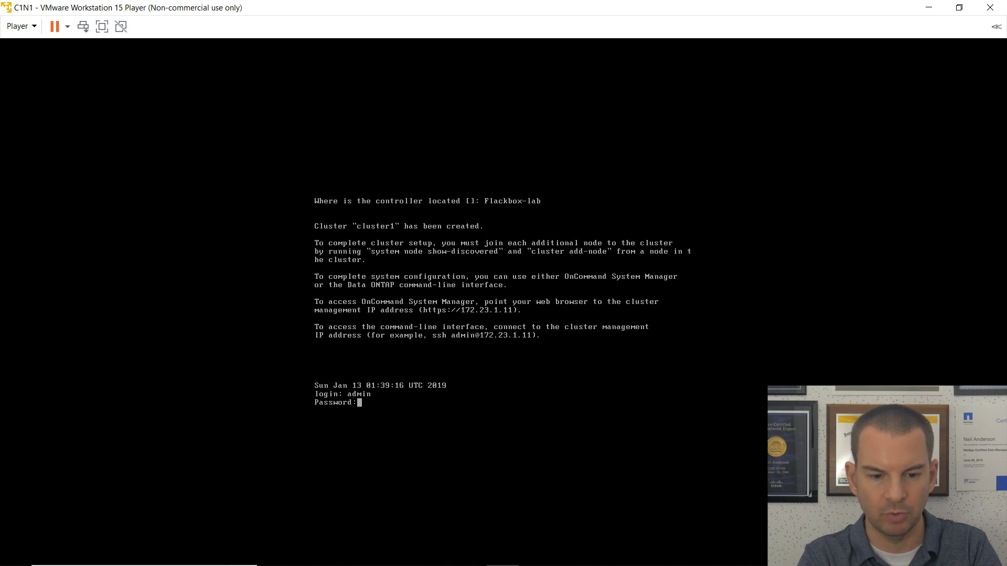
{"action": "key", "text": "Return"}
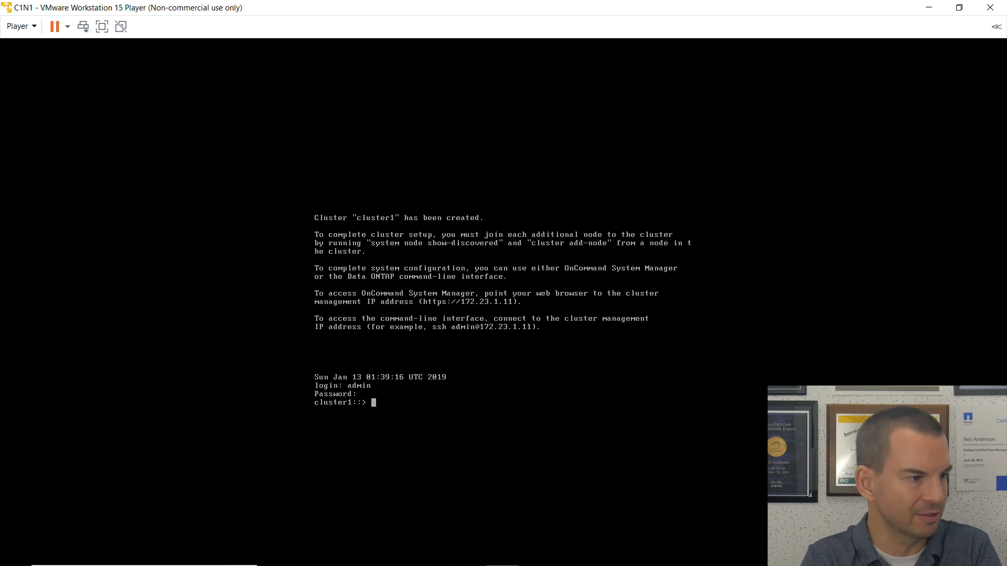
Unlock the diag user account with 'security login unlock -username diag'.
{"action": "type", "text": "sec"}
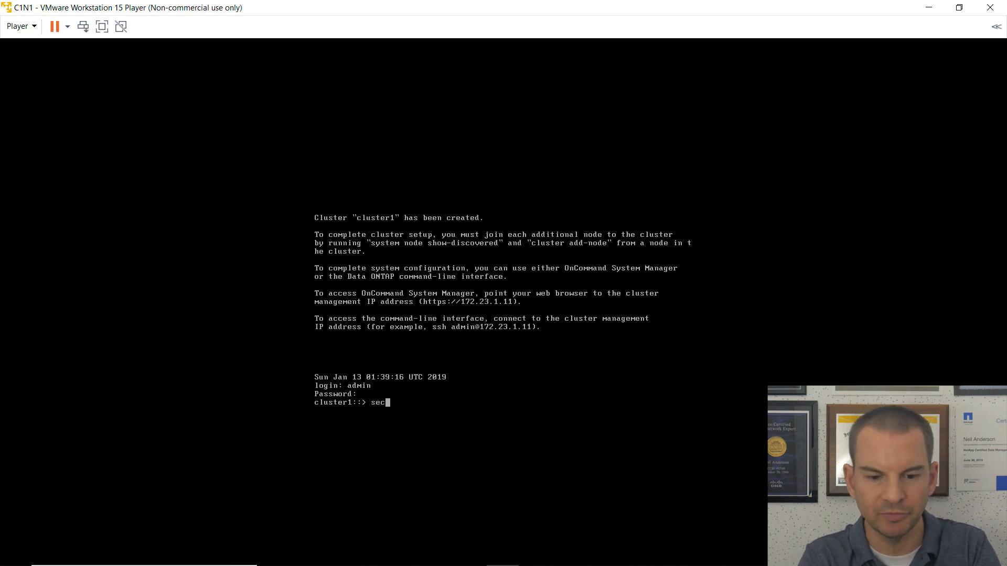
{"action": "type", "text": "urity "}
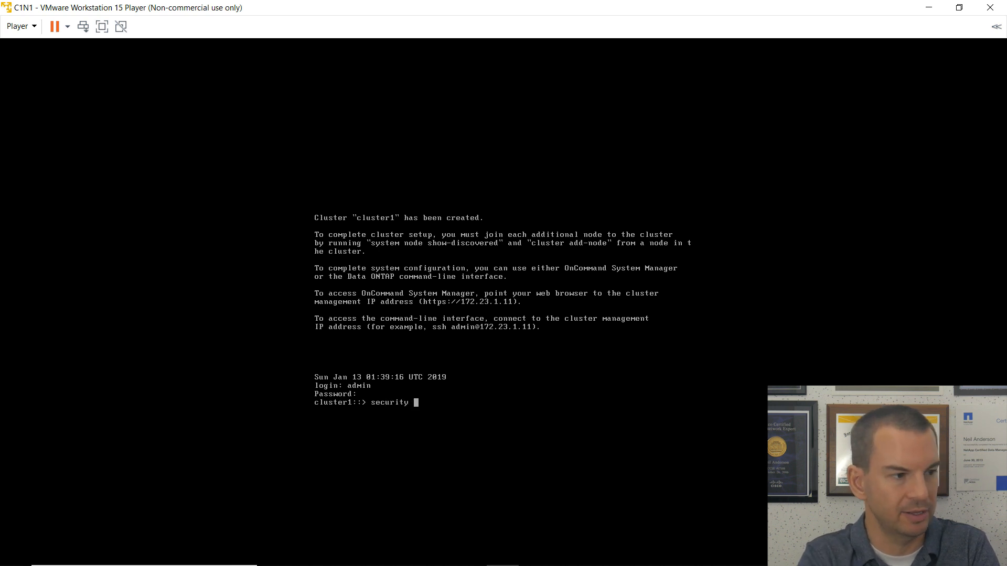
{"action": "type", "text": "login unli"}
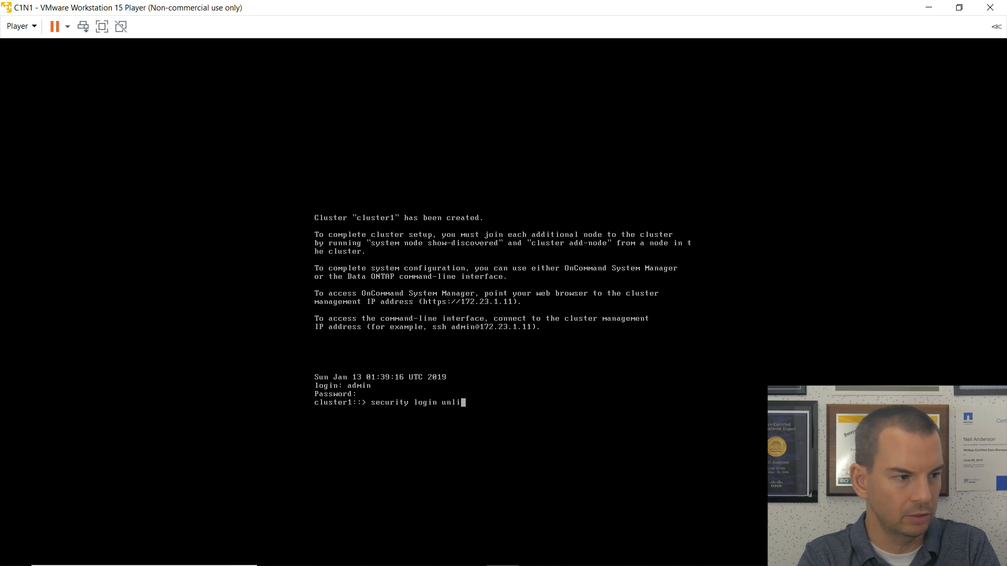
{"action": "key", "text": "BackSpace"}
{"action": "type", "text": "ock "}
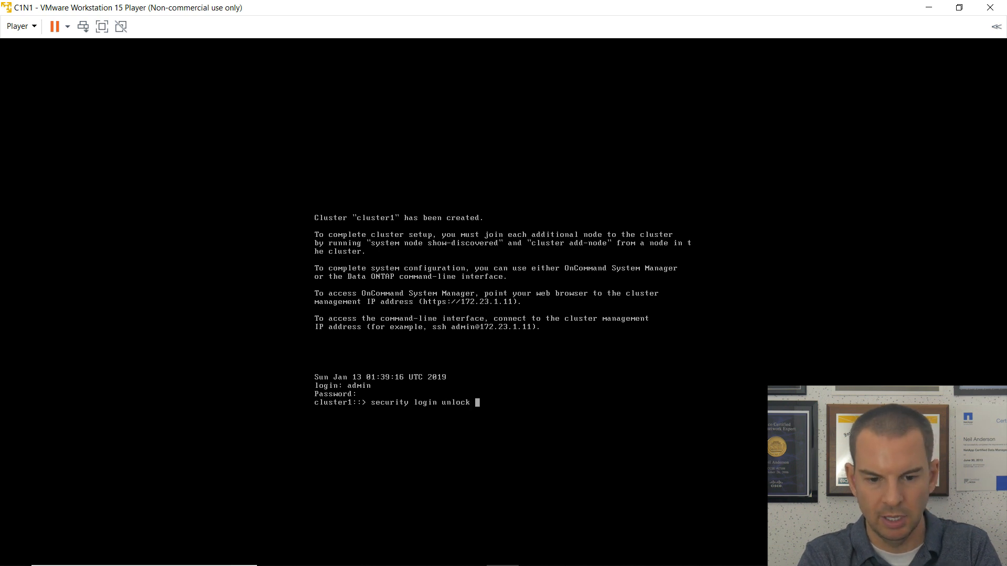
{"action": "type", "text": "-username "}
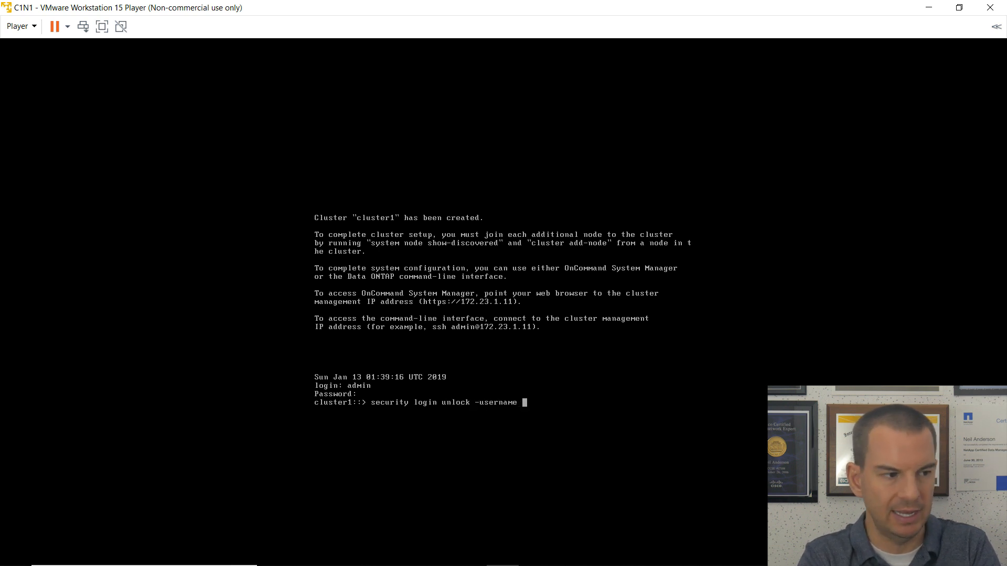
{"action": "type", "text": "diag"}
{"action": "key", "text": "Return"}
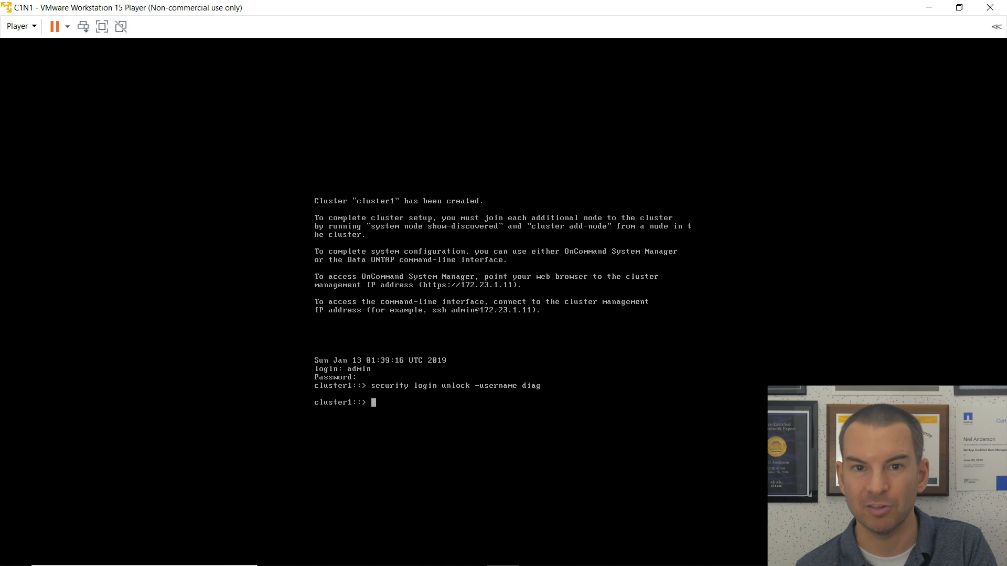
Set a new password for the diag user, entering it twice to confirm.
{"action": "type", "text": "s"}
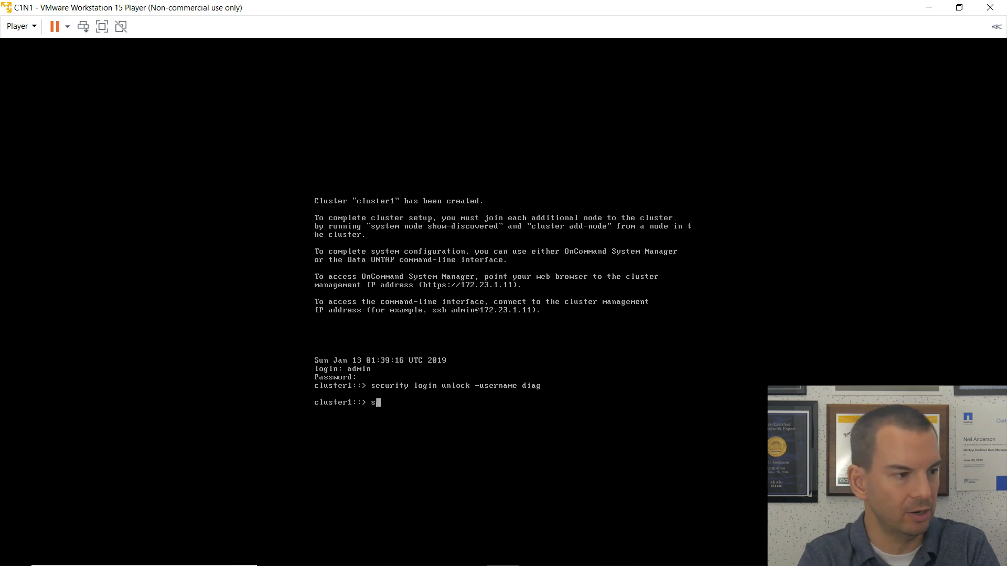
{"action": "type", "text": "ecurity logi"}
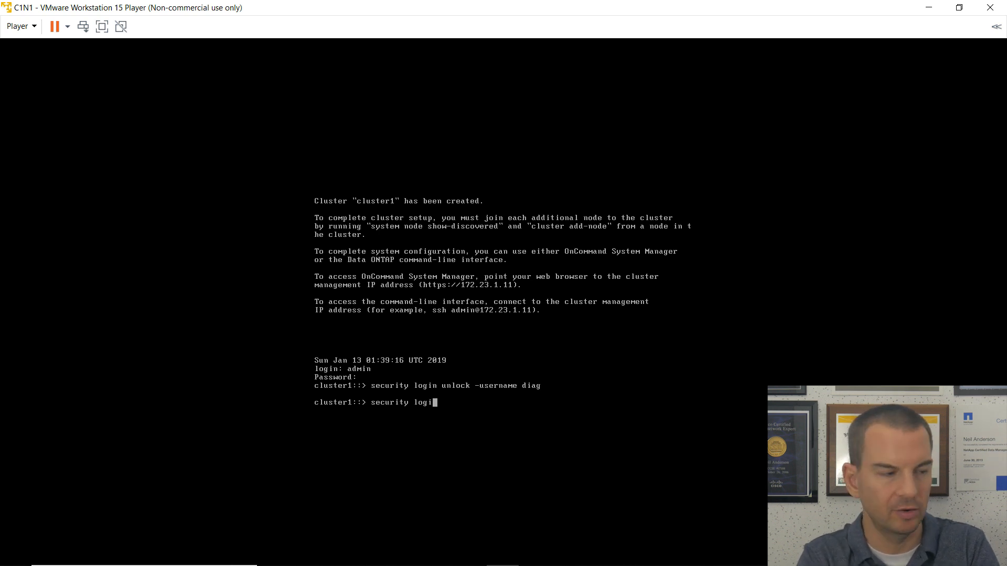
{"action": "type", "text": "n password -username diag"}
{"action": "key", "text": "Return"}
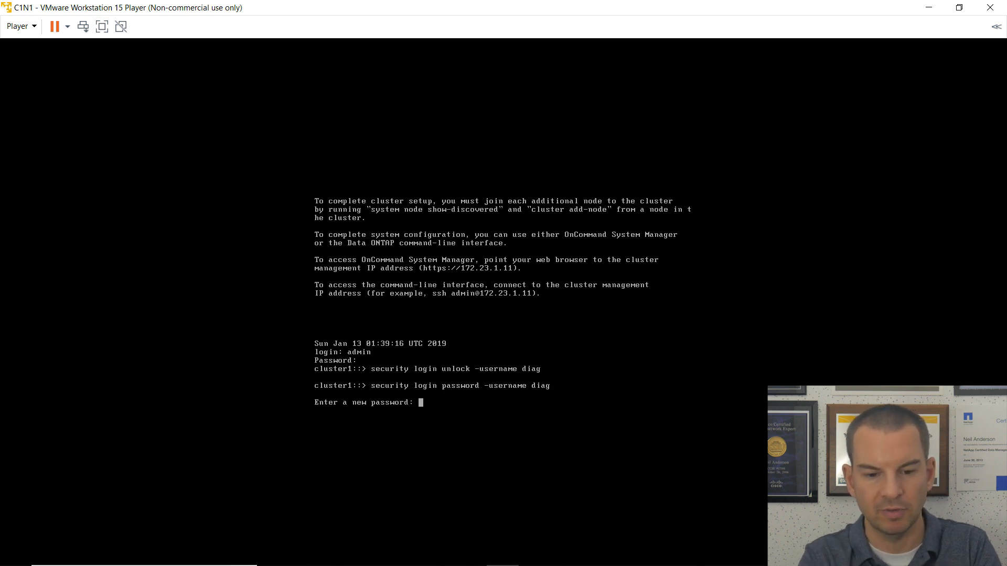
{"action": "key", "text": "Return"}
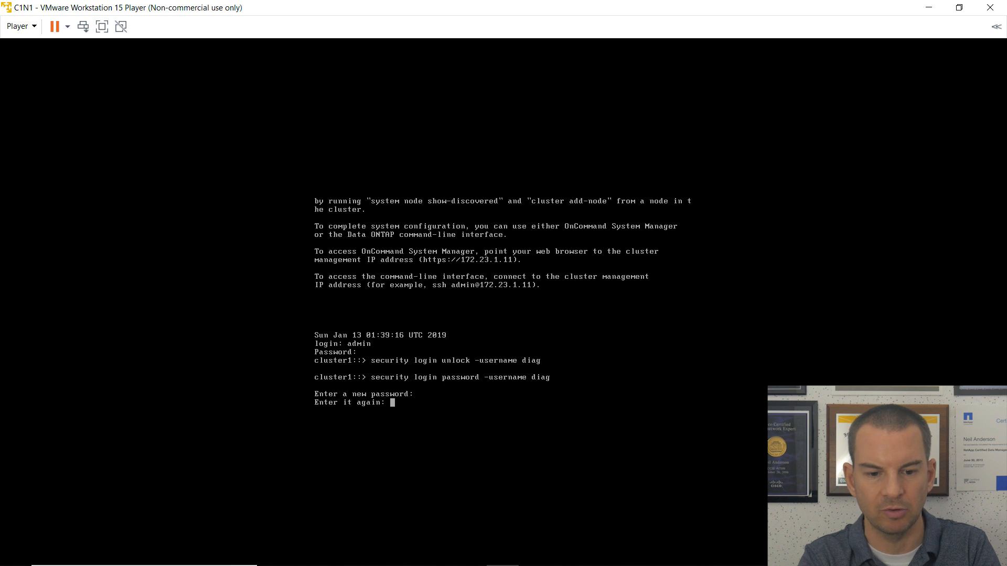
{"action": "key", "text": "Return"}
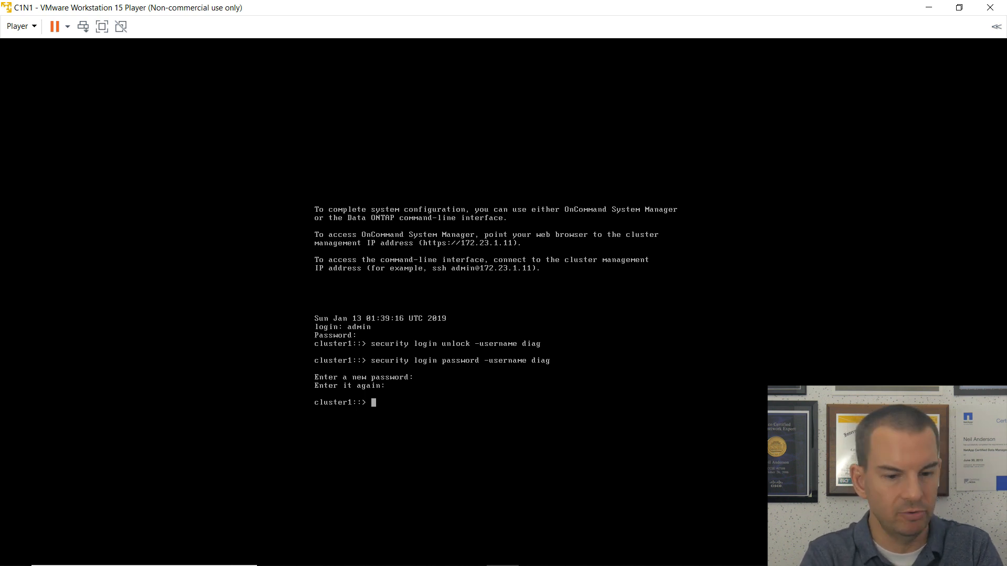
Switch cluster1 to diagnostic privilege with 'set -privilege diag', answering y to the warning.
{"action": "type", "text": "set -"}
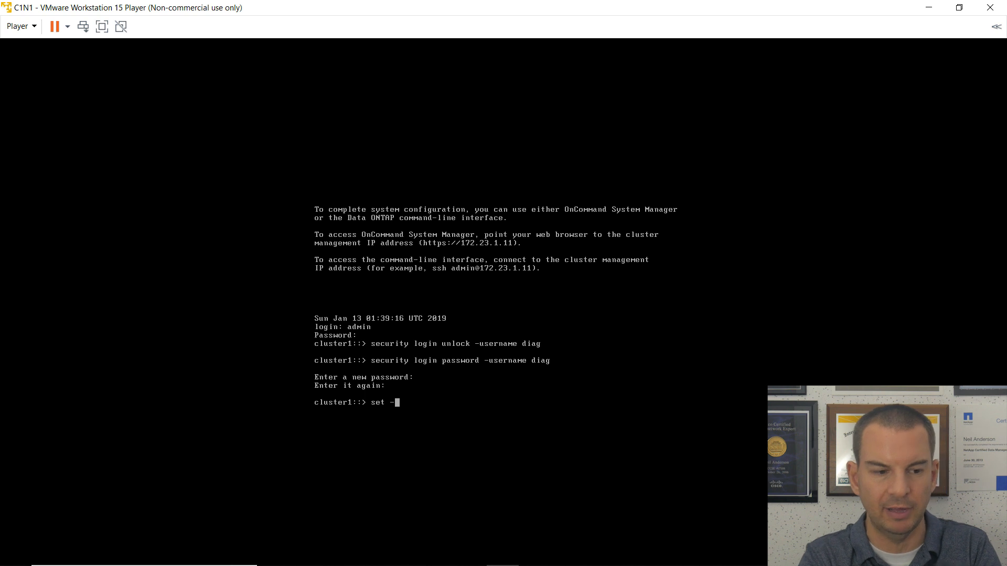
{"action": "type", "text": "privi"}
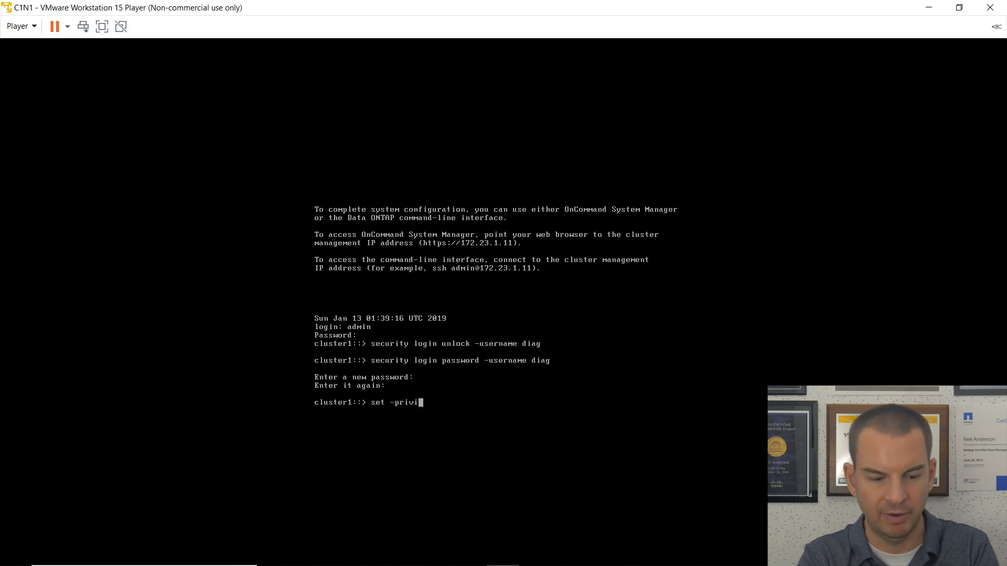
{"action": "key", "text": "Tab"}
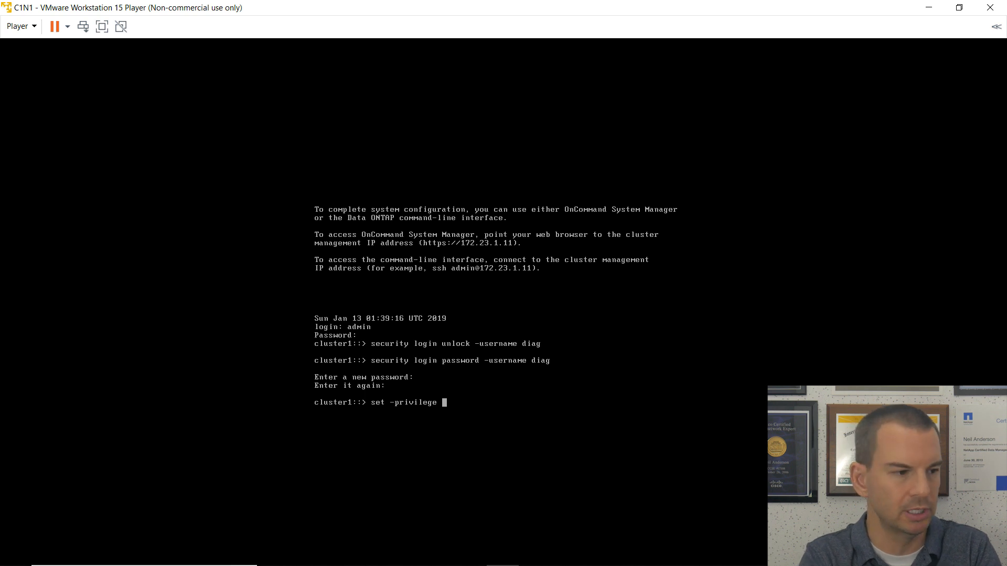
{"action": "type", "text": "diag"}
{"action": "key", "text": "Return"}
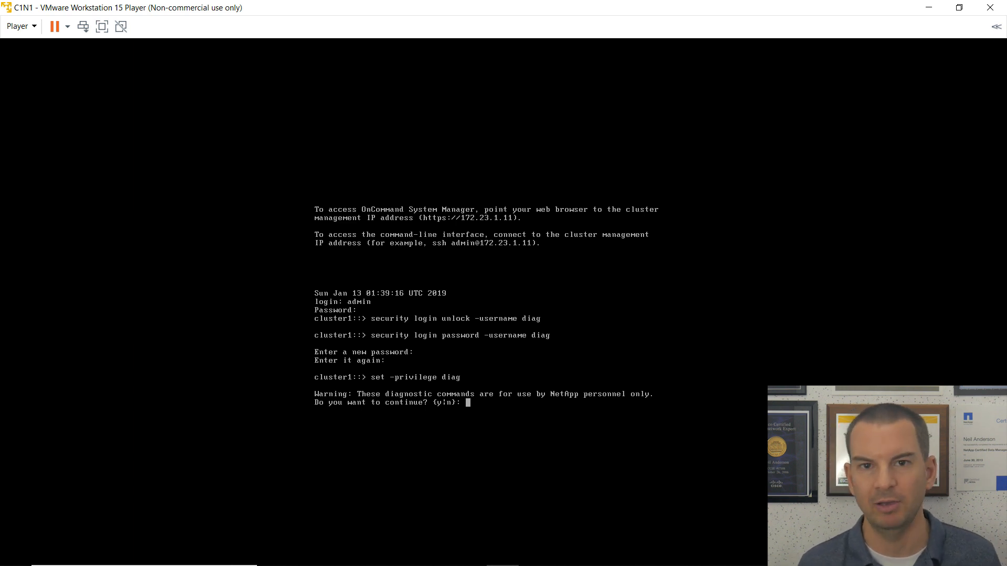
{"action": "type", "text": "y"}
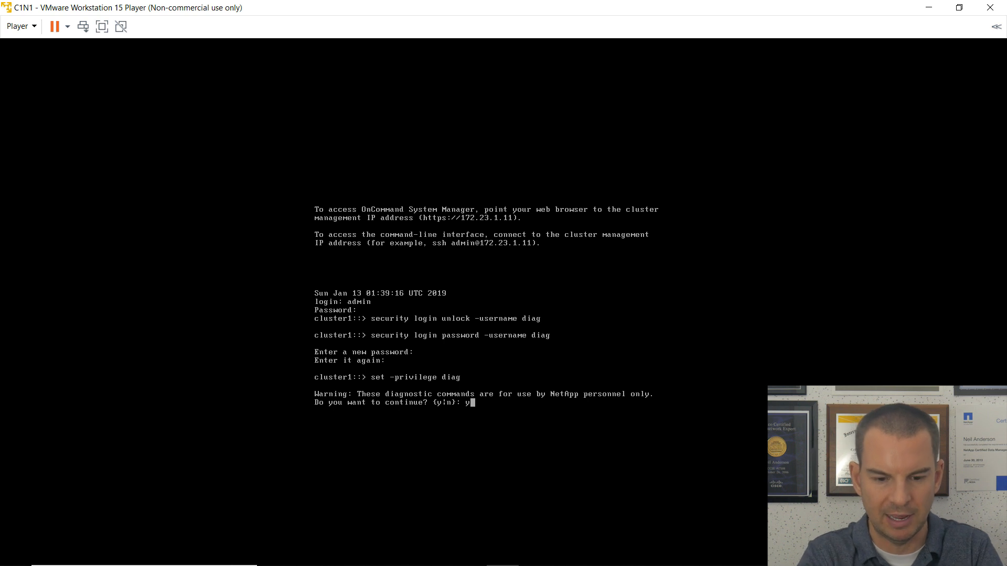
{"action": "key", "text": "Return"}
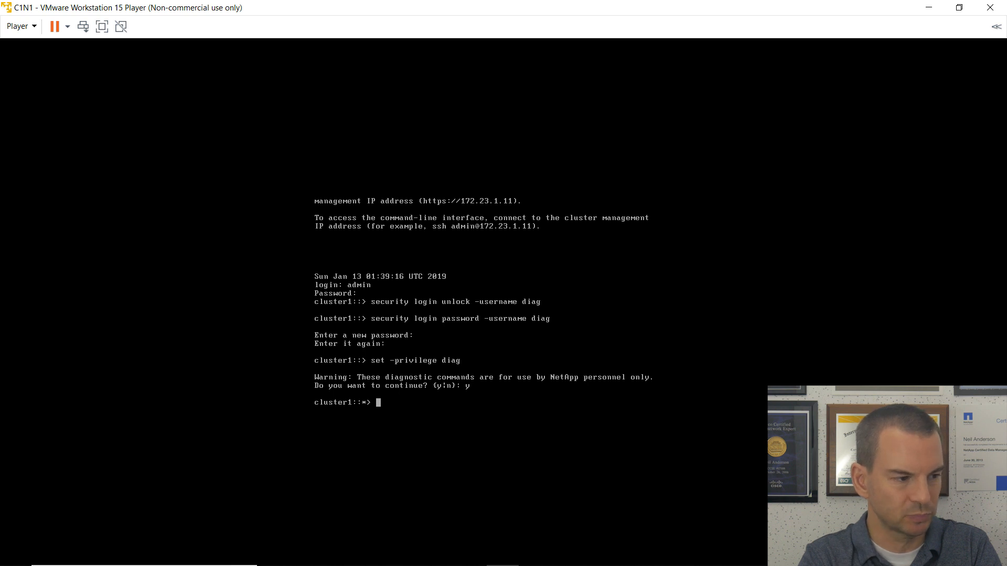
{"action": "type", "text": "syste"}
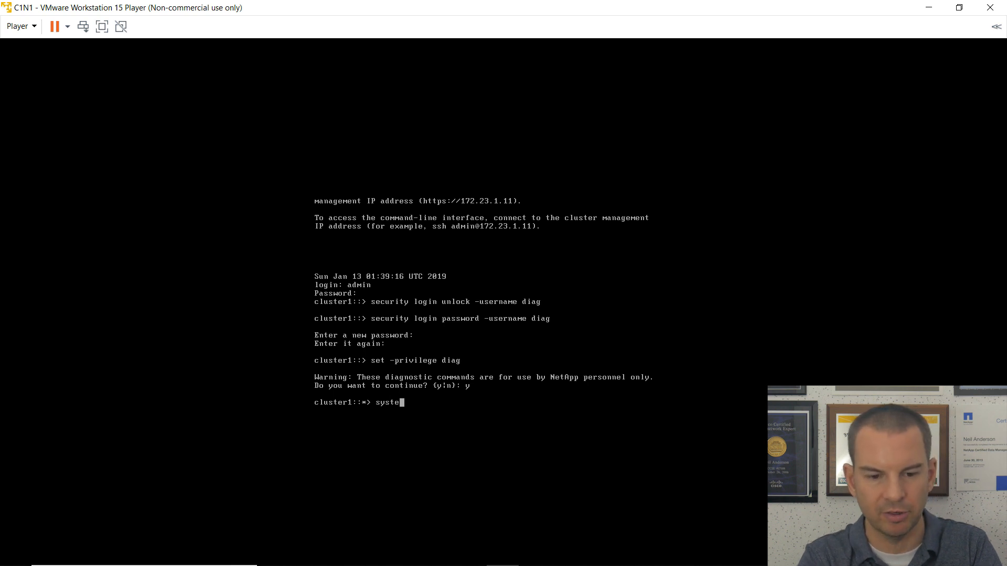
{"action": "type", "text": "mshell local"}
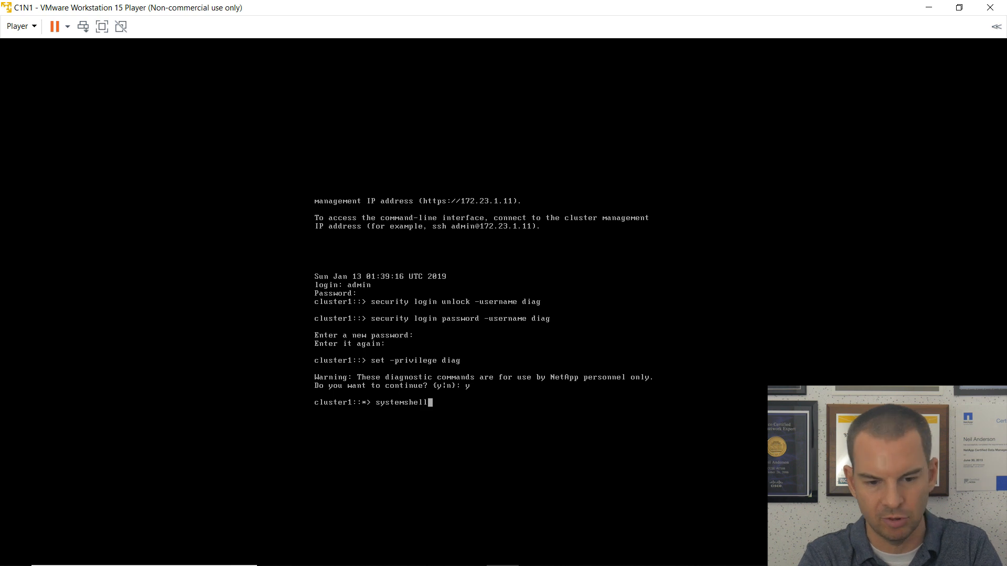
Enter the cluster1-01 system shell via 'systemshell local', logging in with the diag password.
{"action": "key", "text": "Return"}
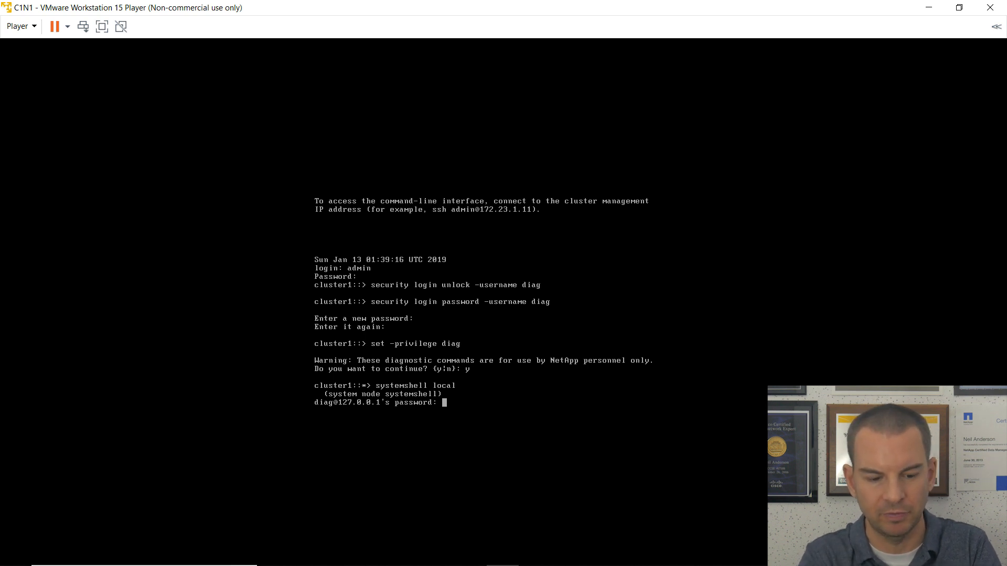
{"action": "key", "text": "Return"}
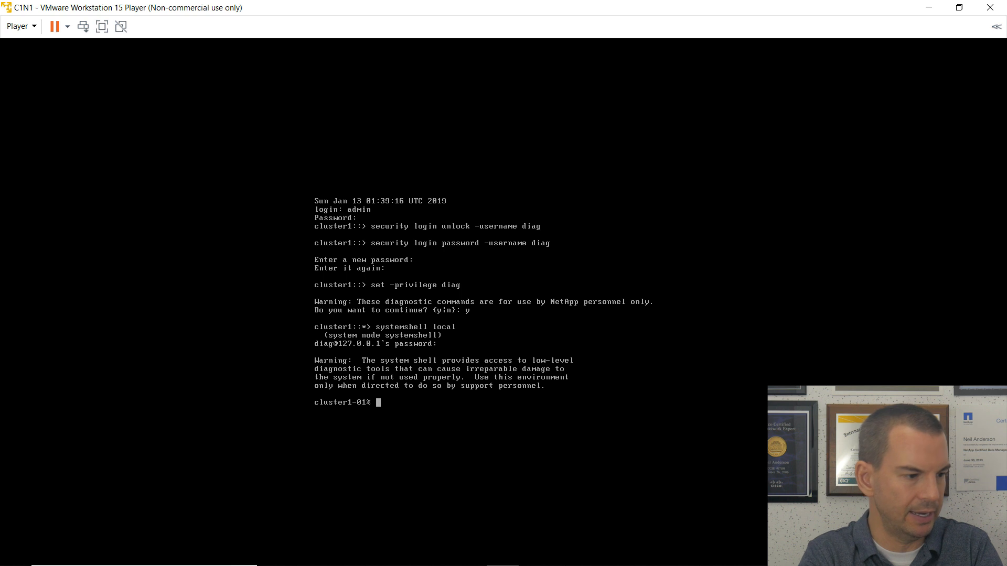
{"action": "type", "text": "sete"}
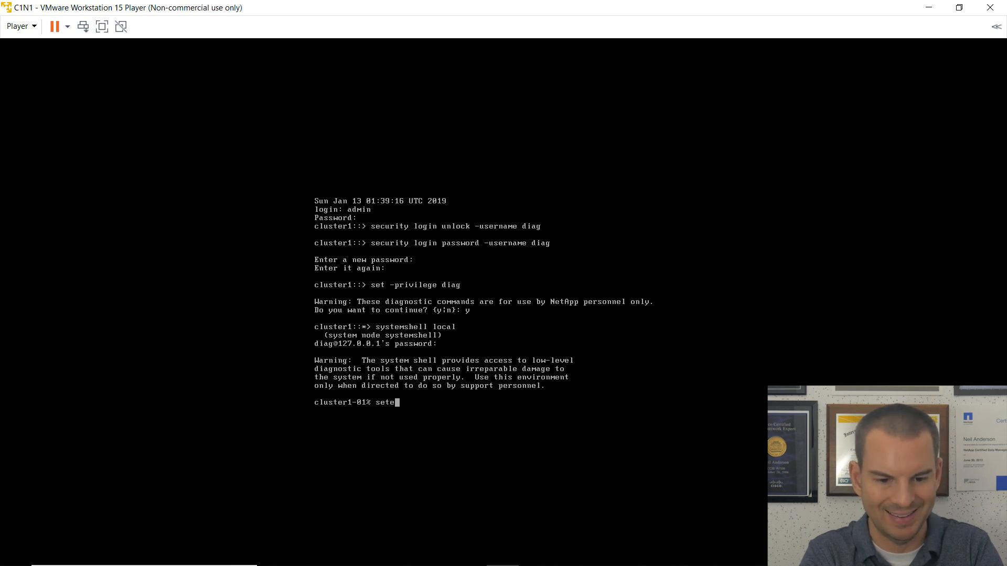
{"action": "type", "text": "nv PATH"}
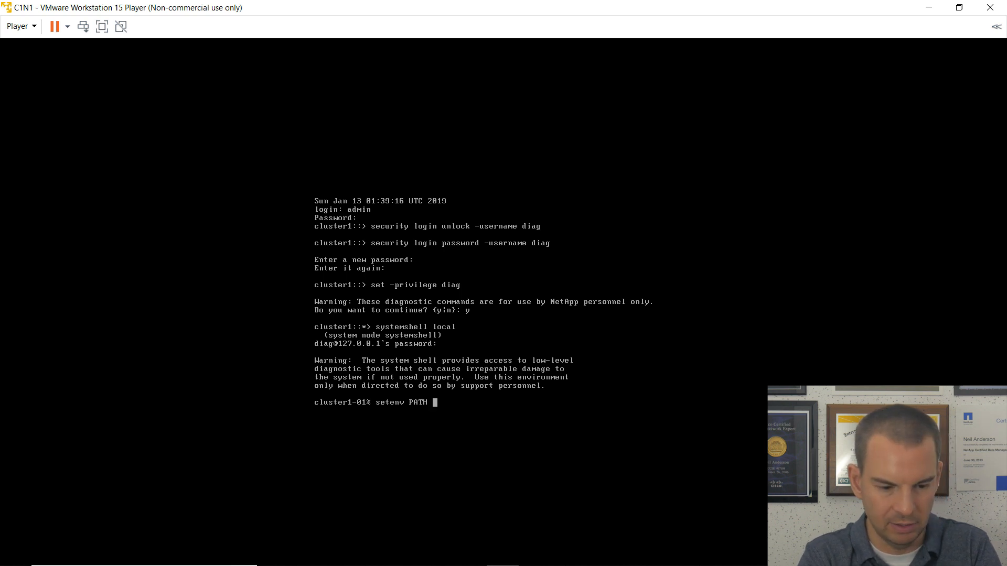
{"action": "type", "text": " \""}
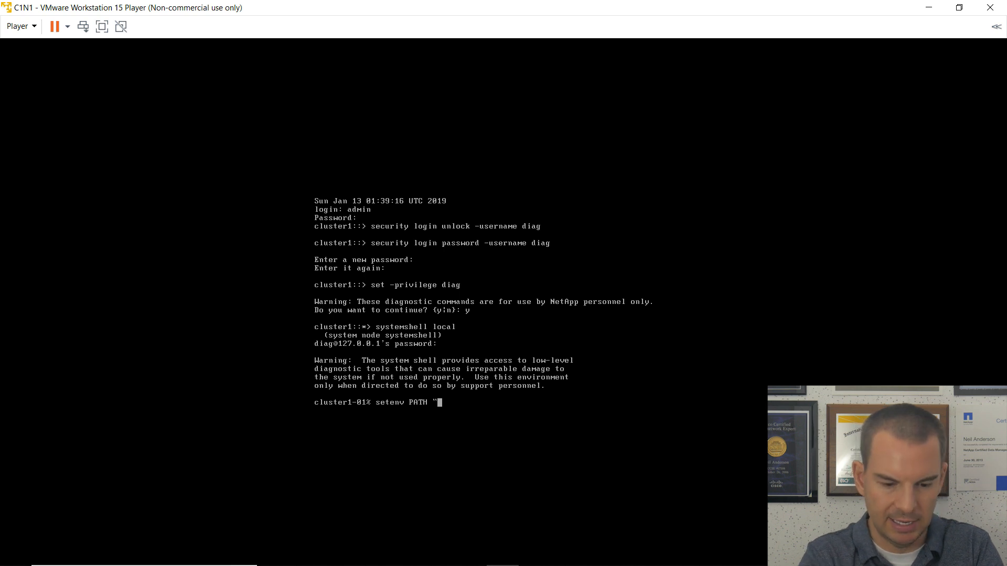
{"action": "type", "text": "$"}
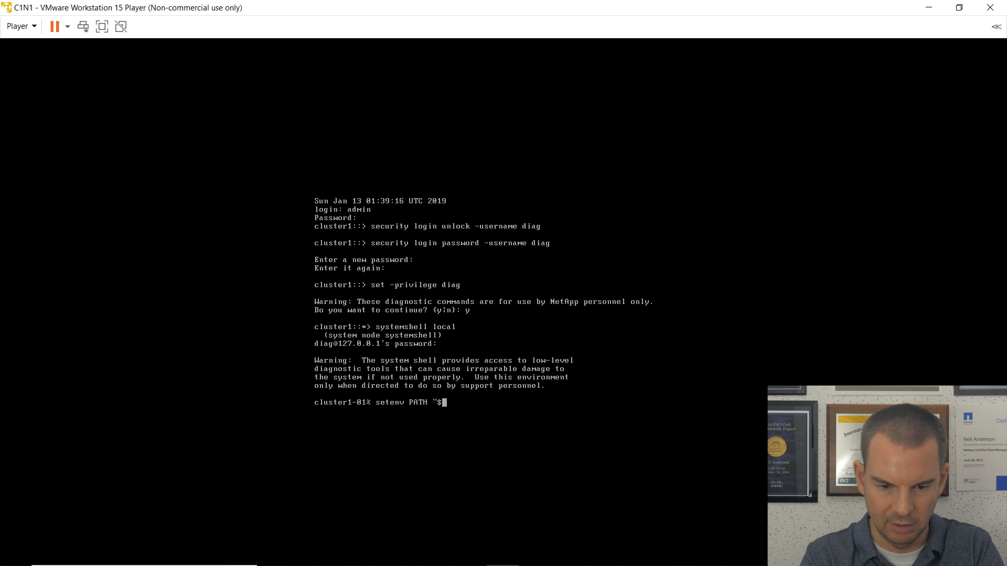
{"action": "type", "text": "{FATH"}
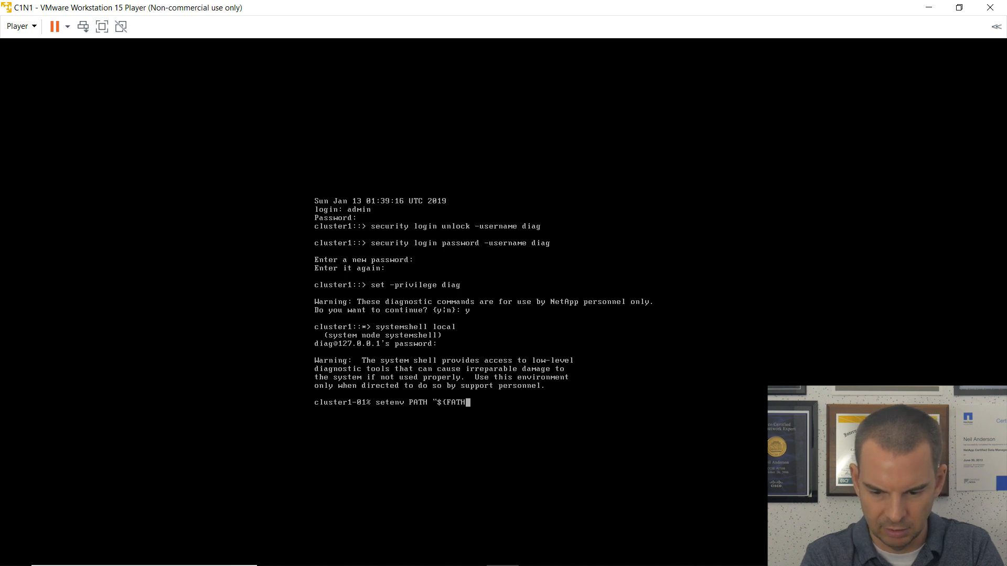
Append /usr/sbin to PATH with setenv PATH "${PATH}:/usr/sbin".
{"action": "key", "text": "BackSpace"}
{"action": "key", "text": "BackSpace"}
{"action": "key", "text": "BackSpace"}
{"action": "key", "text": "BackSpace"}
{"action": "type", "text": "PAT"}
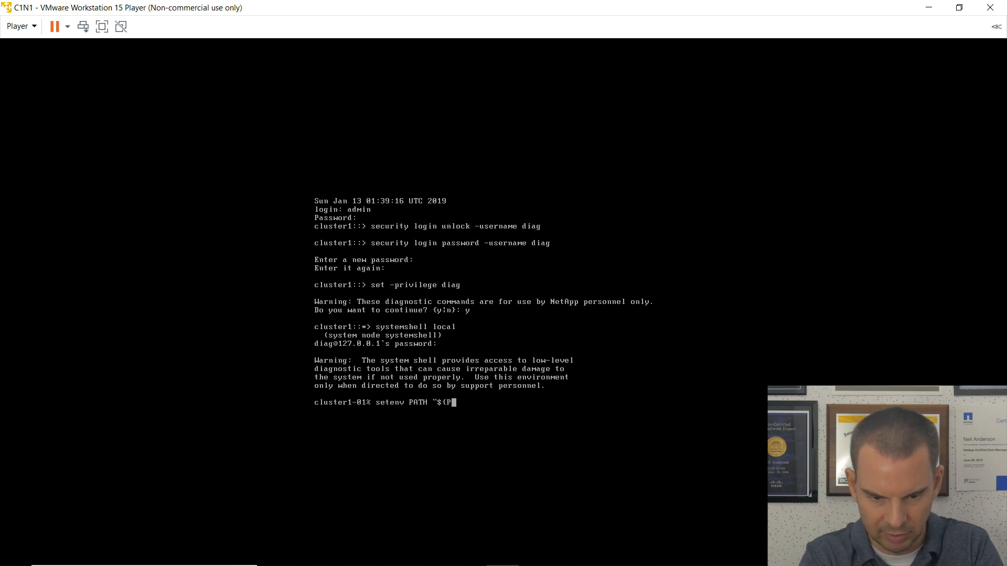
{"action": "type", "text": "H}"}
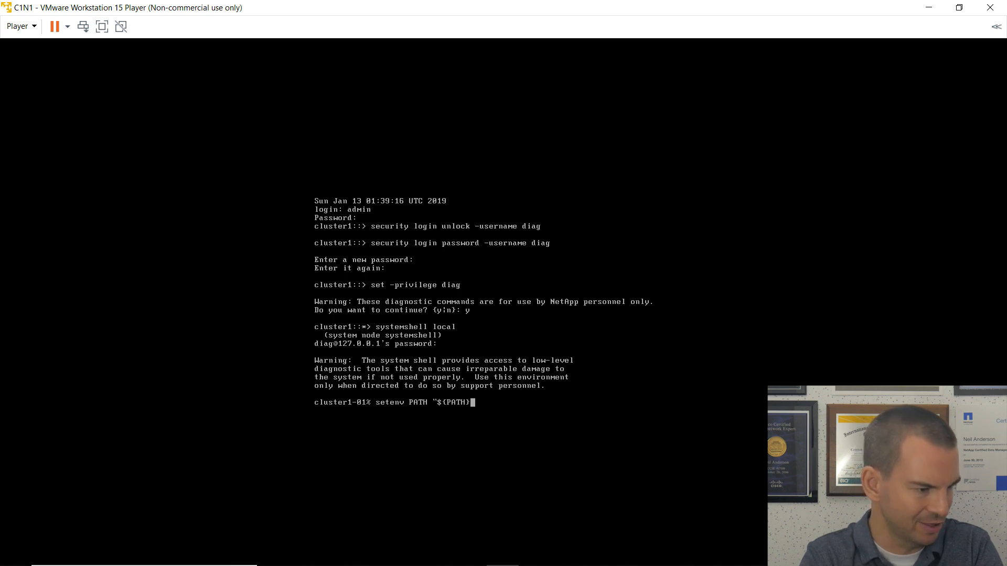
{"action": "type", "text": ":"}
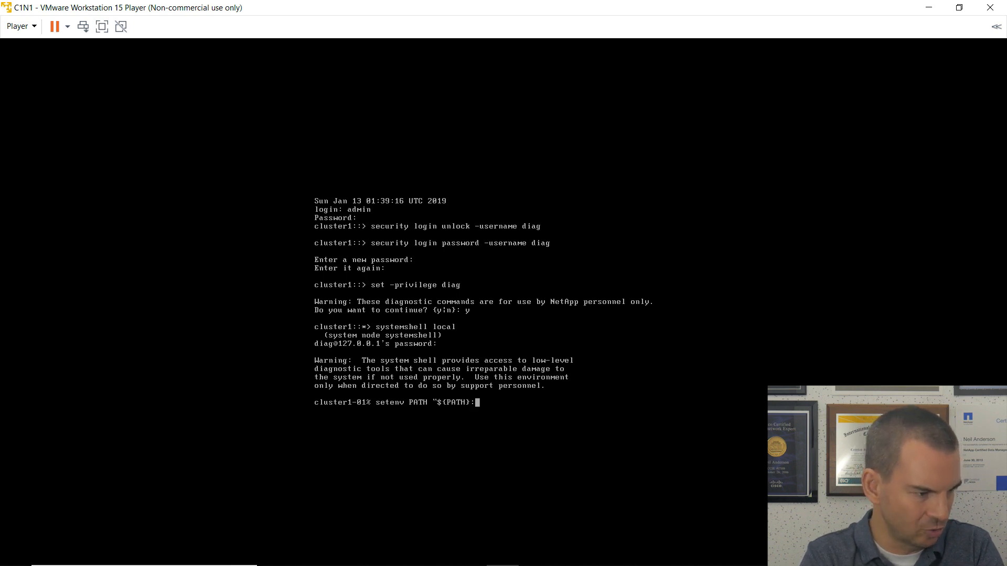
{"action": "type", "text": "/usr/"}
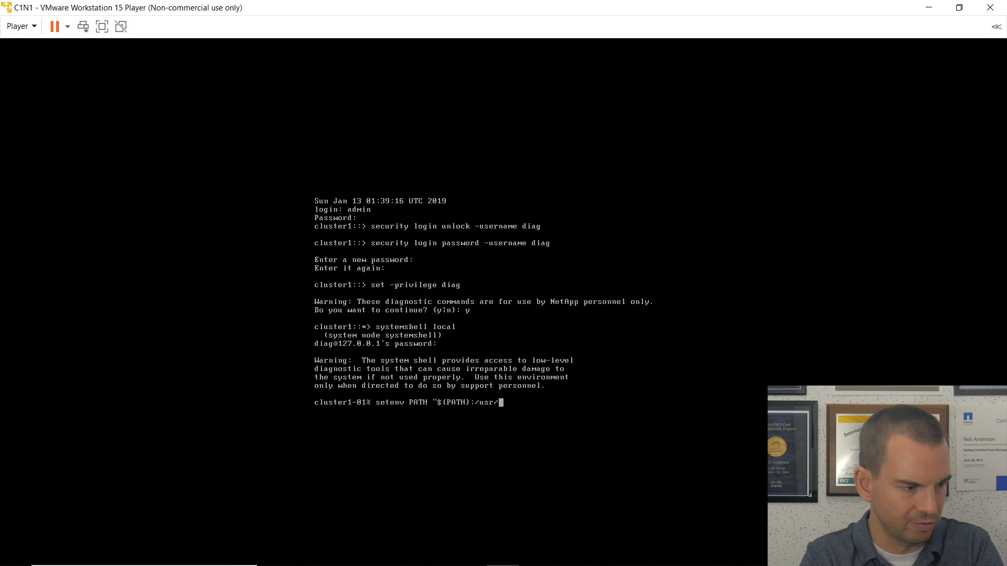
{"action": "type", "text": "sbin\""}
{"action": "key", "text": "Return"}
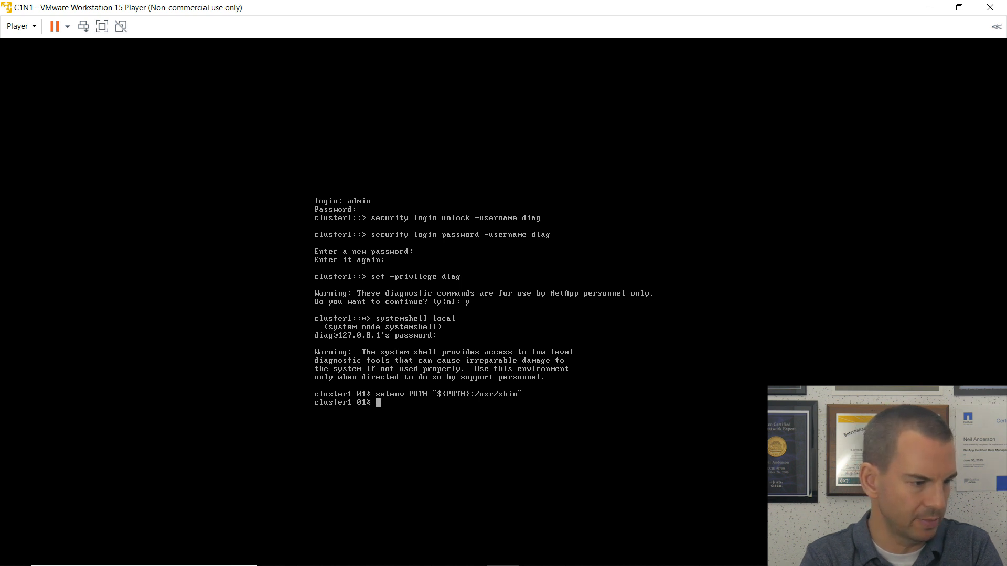
From /sim/dev, run 'sudo vsim_makedisks -n 14 -t 23 -a 2' to create 14 disks on adapter 2.
{"action": "type", "text": "cd "}
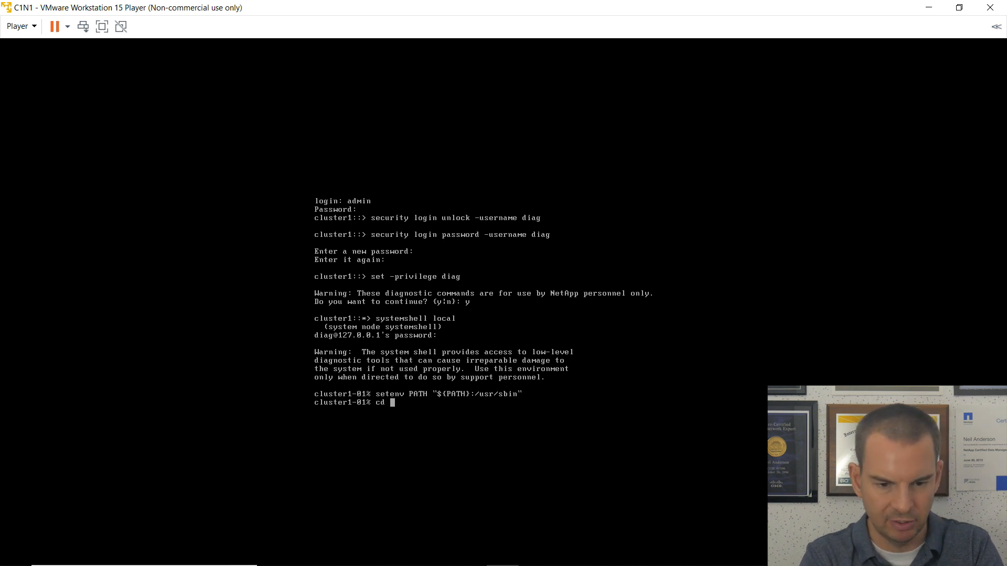
{"action": "type", "text": "/"}
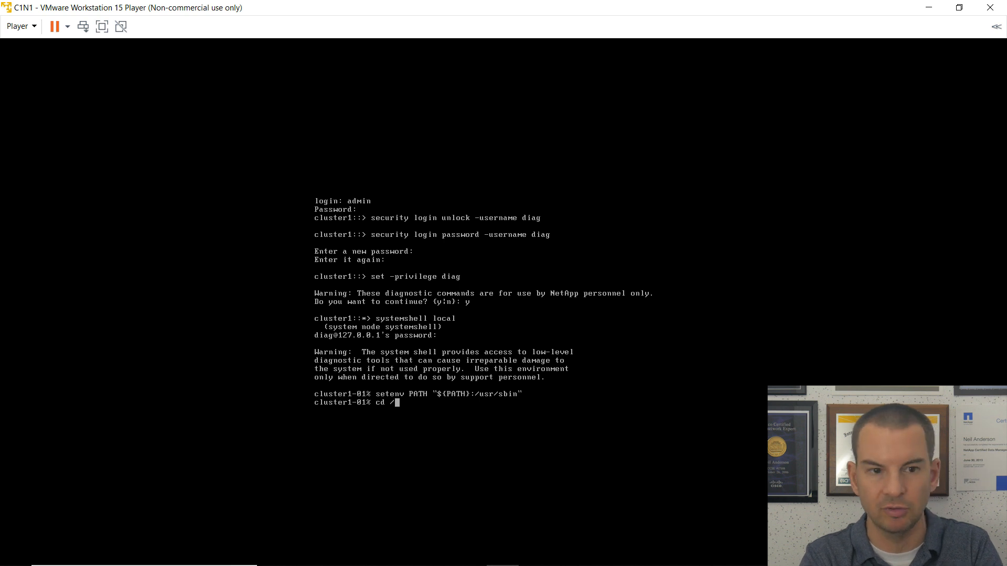
{"action": "type", "text": "sim/dev"}
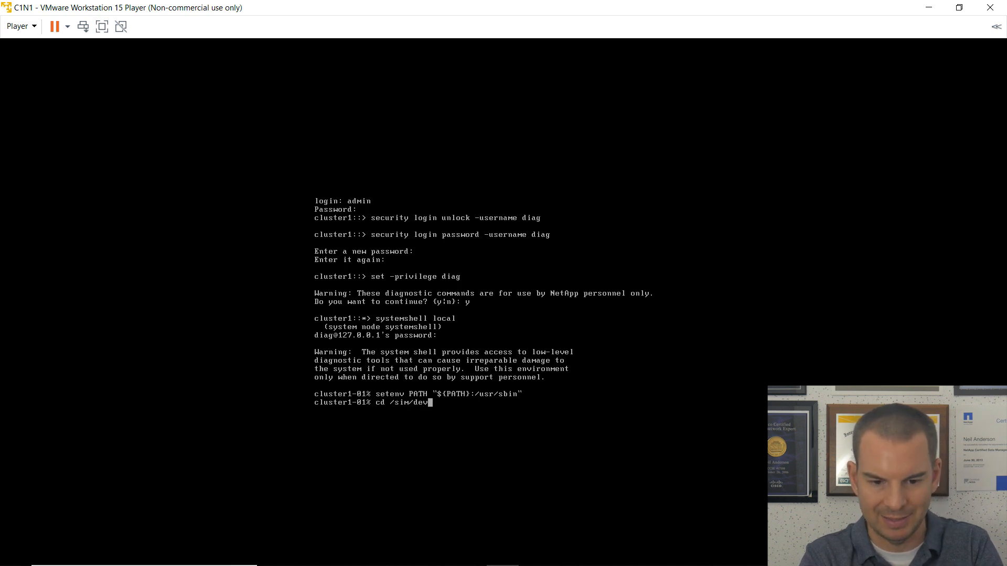
{"action": "key", "text": "Return"}
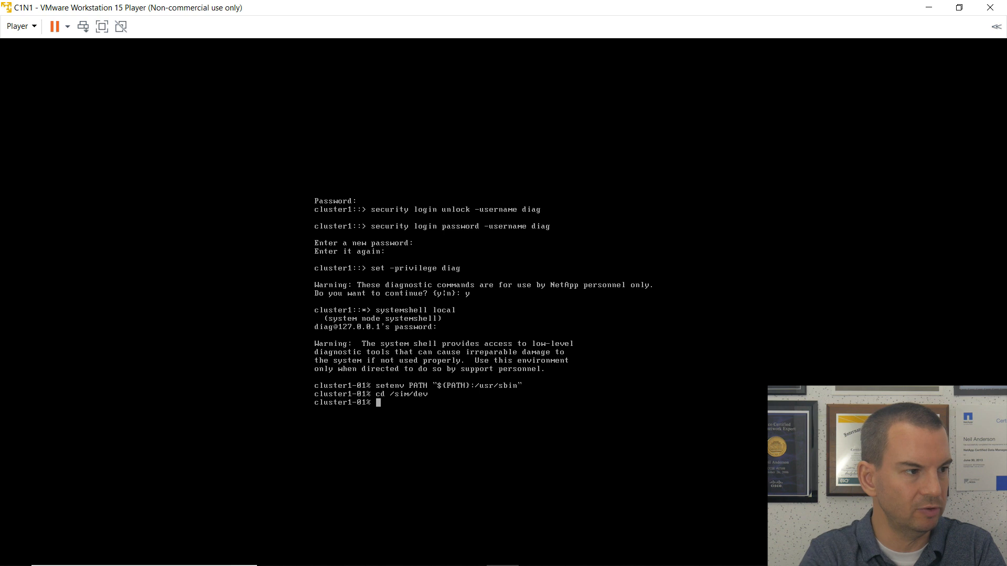
{"action": "type", "text": "sudo vsim_makedisks -n"}
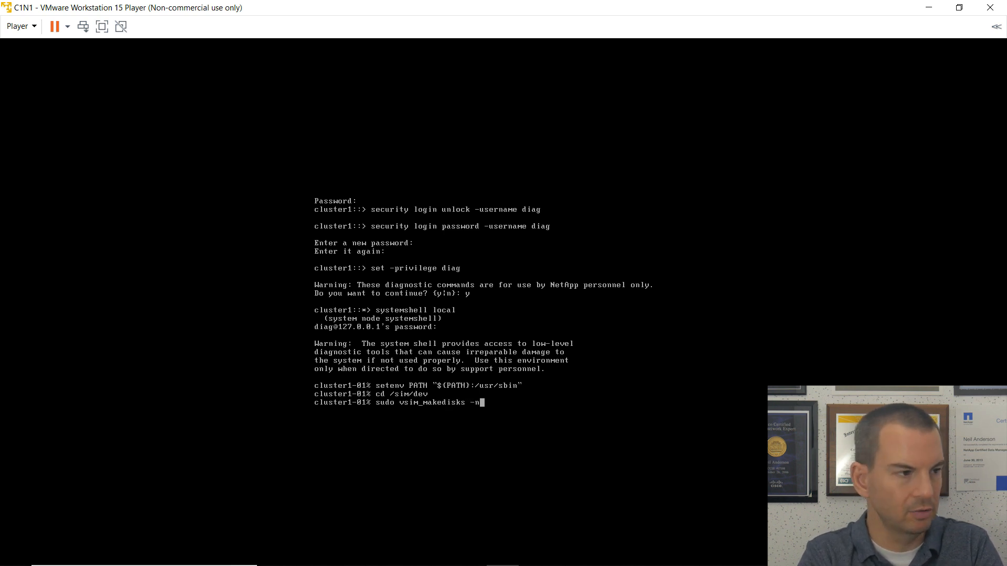
{"action": "type", "text": " 14 "}
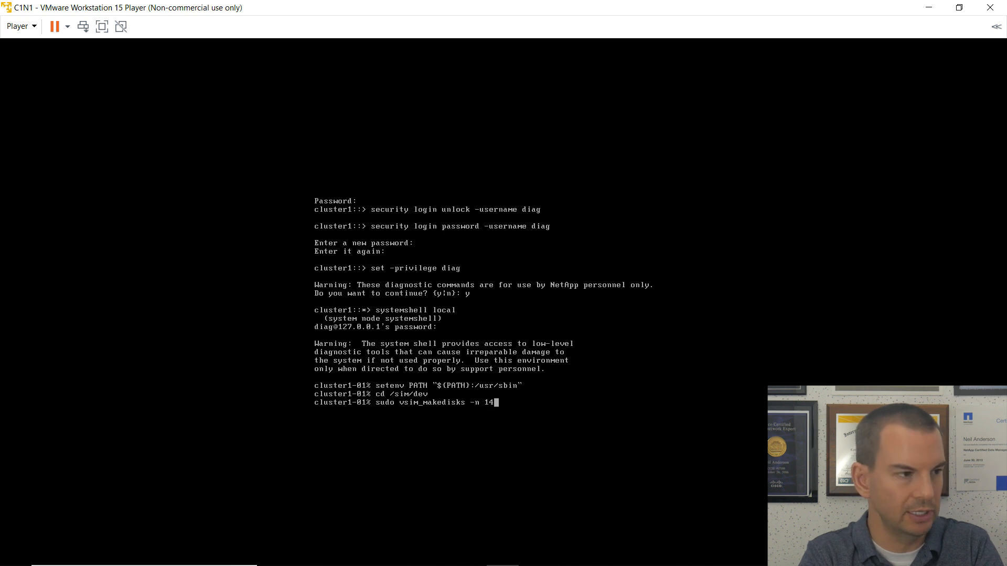
{"action": "type", "text": "-t"}
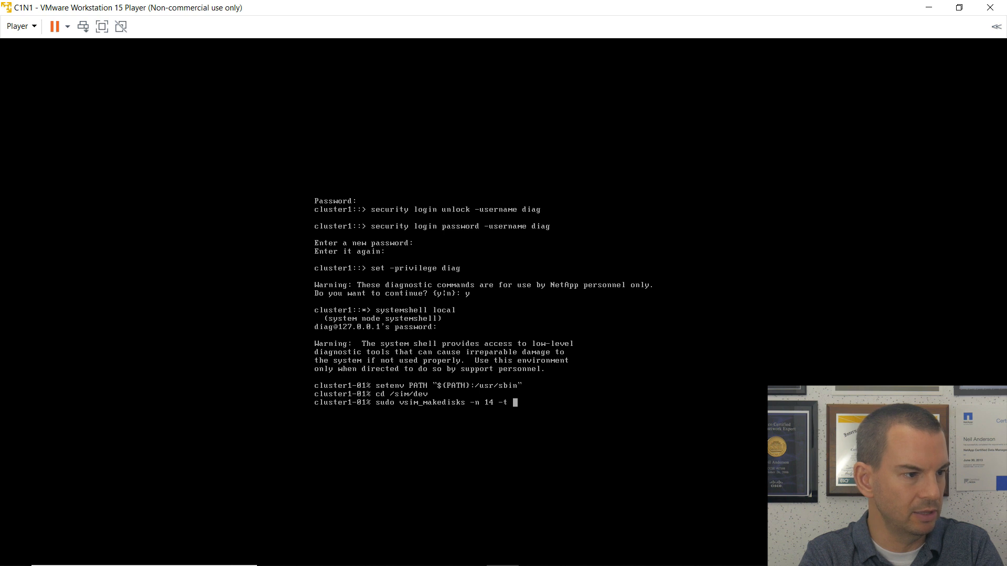
{"action": "type", "text": " 23 -a "}
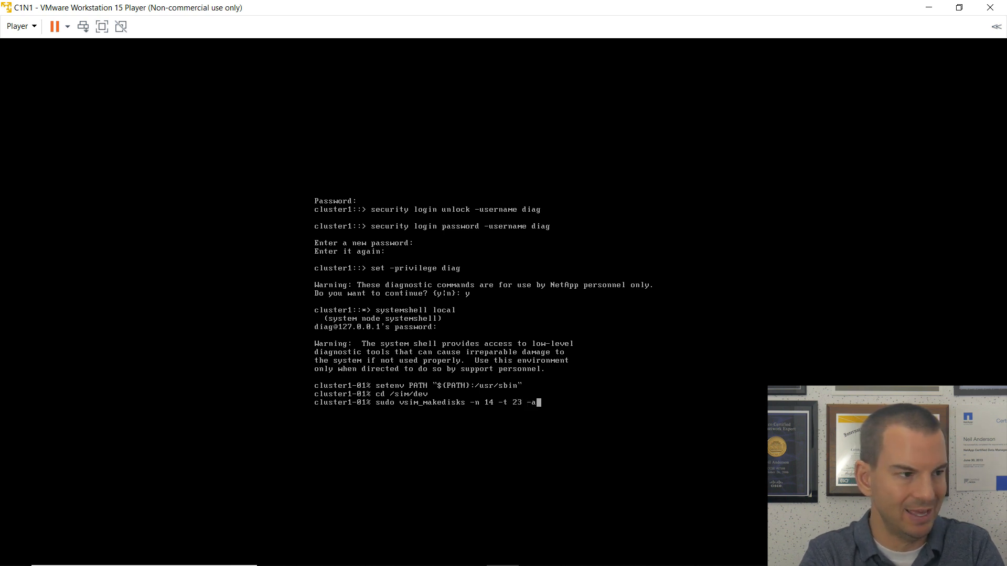
{"action": "type", "text": "2"}
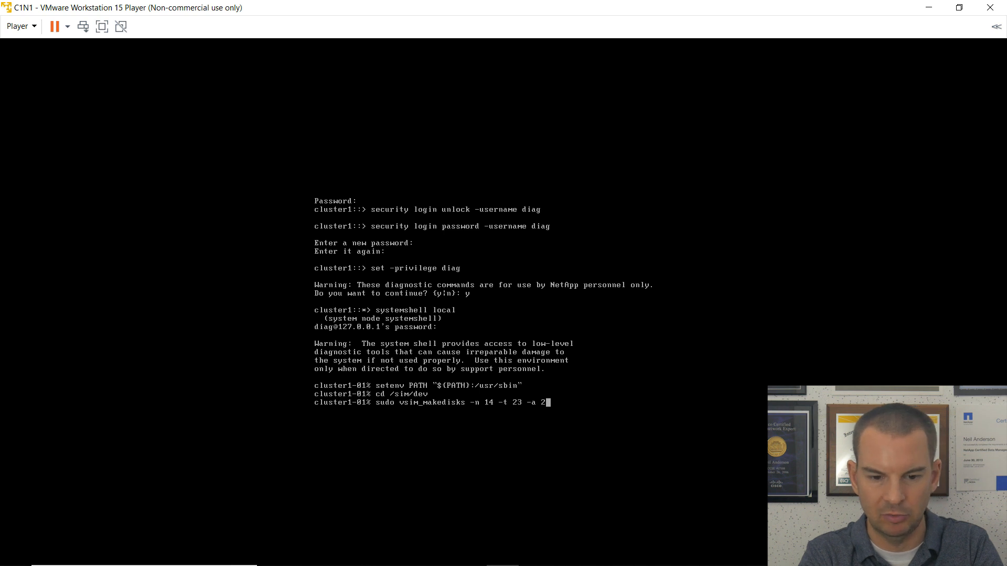
{"action": "key", "text": "Return"}
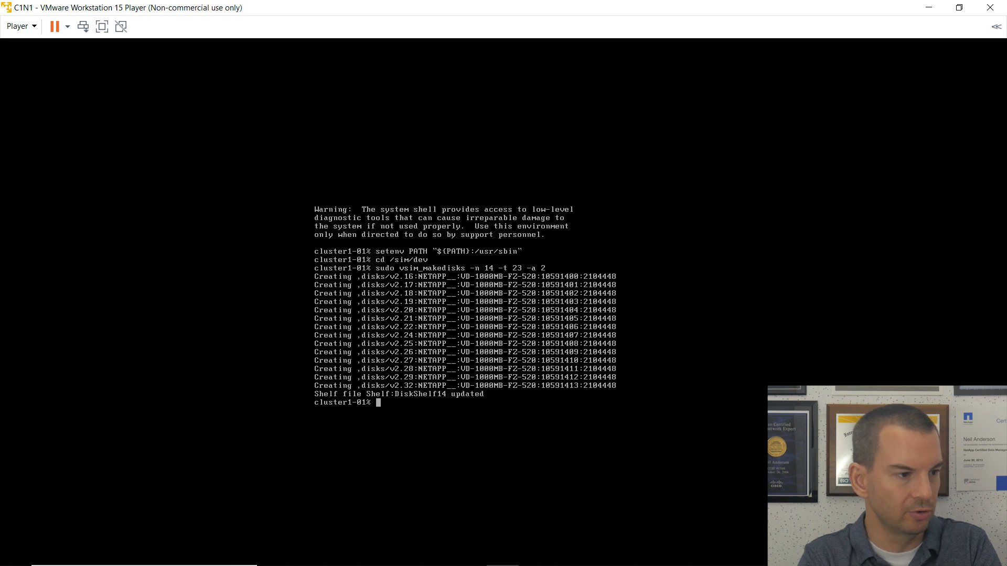
{"action": "key", "text": "Up"}
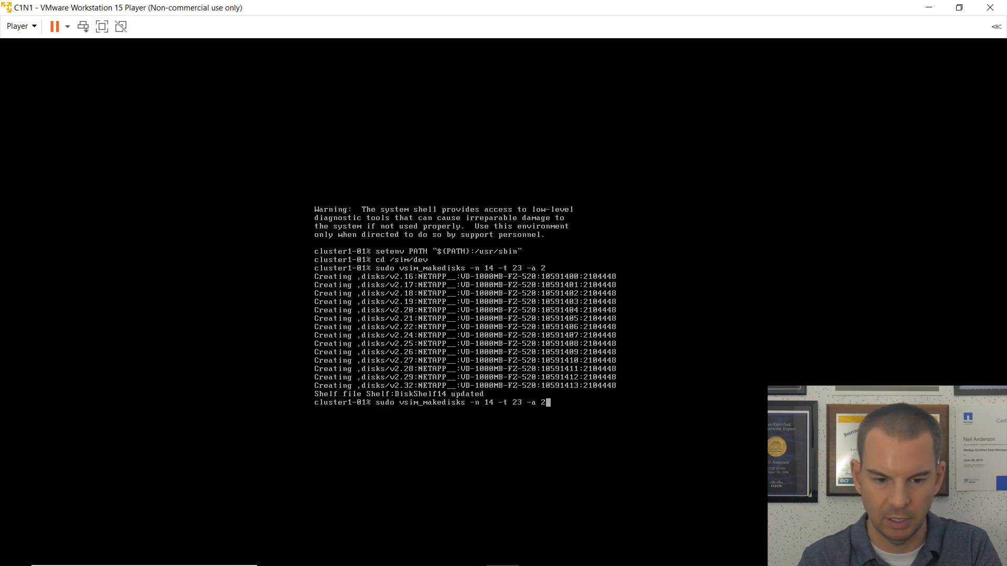
Create 14 type-35 500 MB disks on adapter 3 with 'vsim_makedisks -n 14 -t 35 -a 3'.
{"action": "key", "text": "BackSpace"}
{"action": "key", "text": "BackSpace"}
{"action": "key", "text": "BackSpace"}
{"action": "key", "text": "BackSpace"}
{"action": "key", "text": "BackSpace"}
{"action": "key", "text": "BackSpace"}
{"action": "key", "text": "BackSpace"}
{"action": "key", "text": "BackSpace"}
{"action": "key", "text": "BackSpace"}
{"action": "key", "text": "BackSpace"}
{"action": "key", "text": "BackSpace"}
{"action": "key", "text": "BackSpace"}
{"action": "key", "text": "BackSpace"}
{"action": "key", "text": "BackSpace"}
{"action": "key", "text": "BackSpace"}
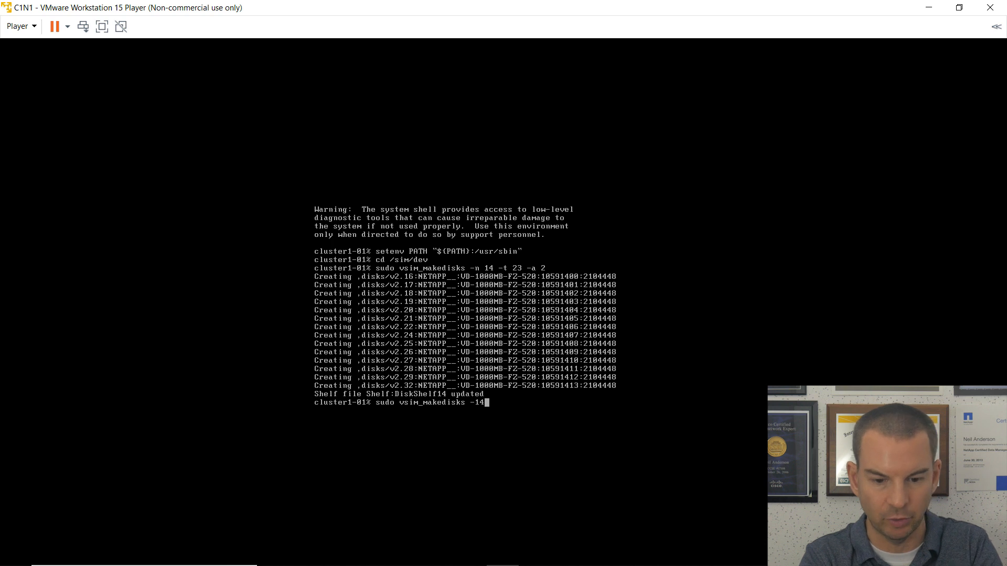
{"action": "type", "text": "n 14"}
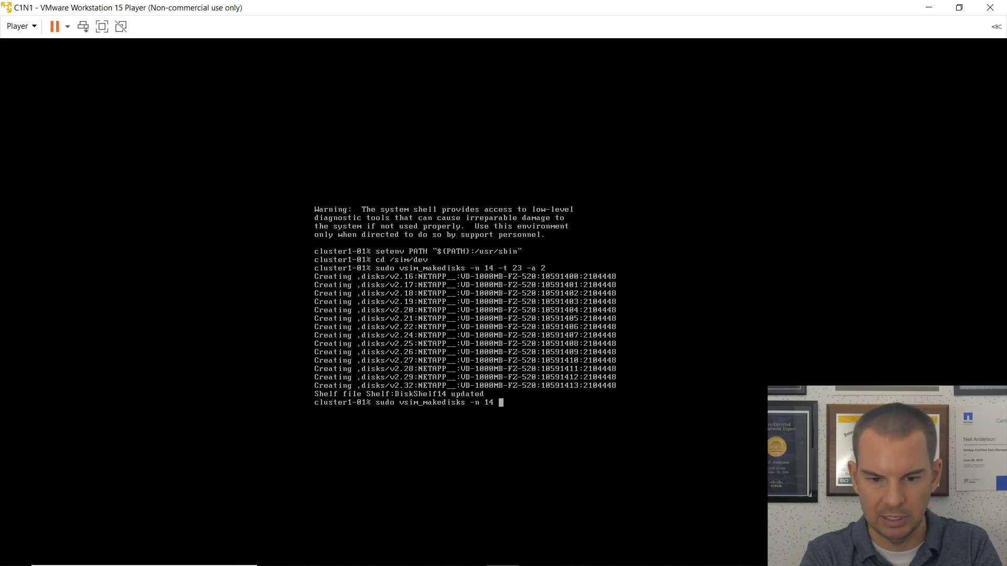
{"action": "type", "text": " -"}
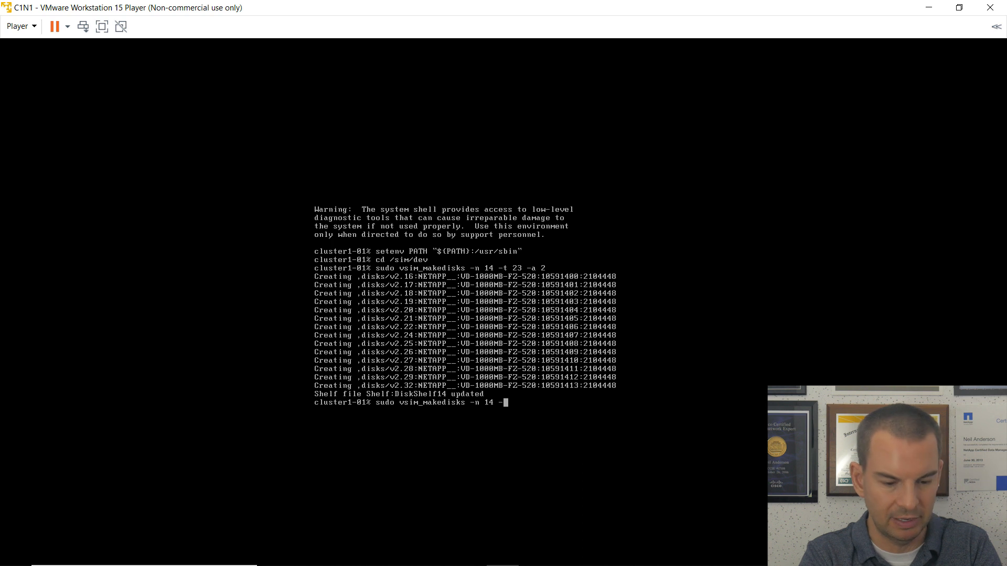
{"action": "type", "text": "t 35 -a"}
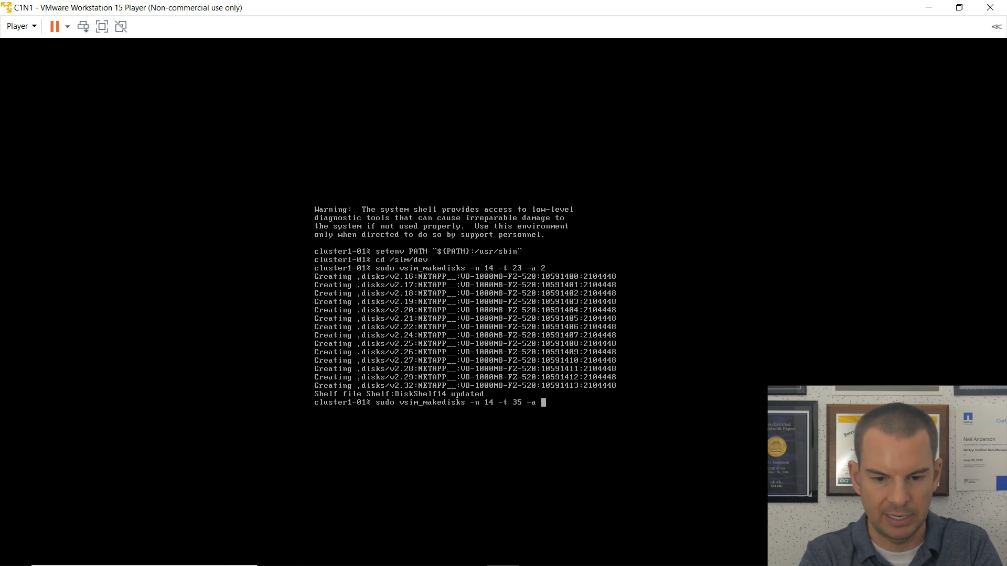
{"action": "type", "text": " 3"}
{"action": "key", "text": "Return"}
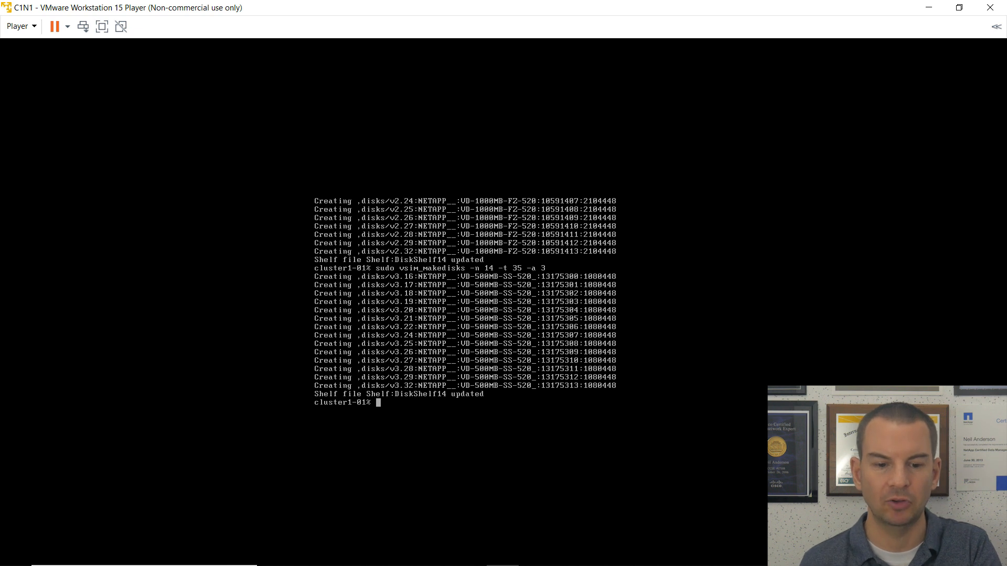
Exit the system shell and request 'system node reboot cluster1-01 -ignore-quorum-warnings'.
{"action": "type", "text": "exit"}
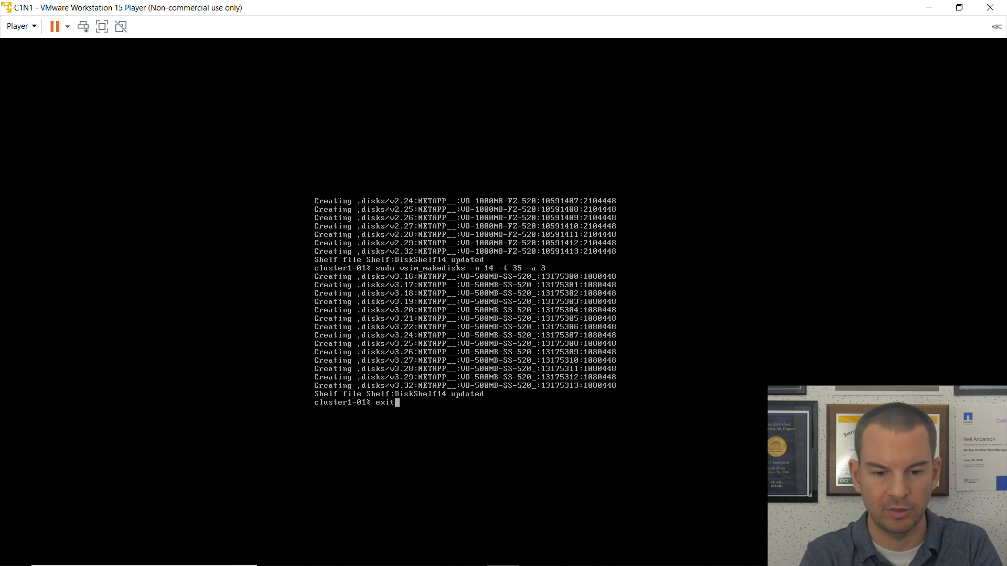
{"action": "key", "text": "Return"}
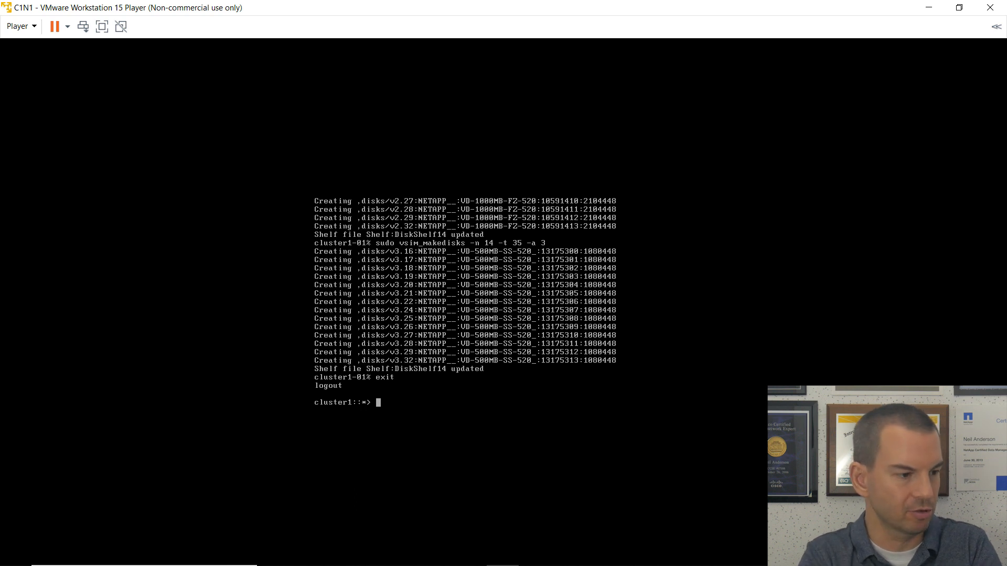
{"action": "type", "text": "system "}
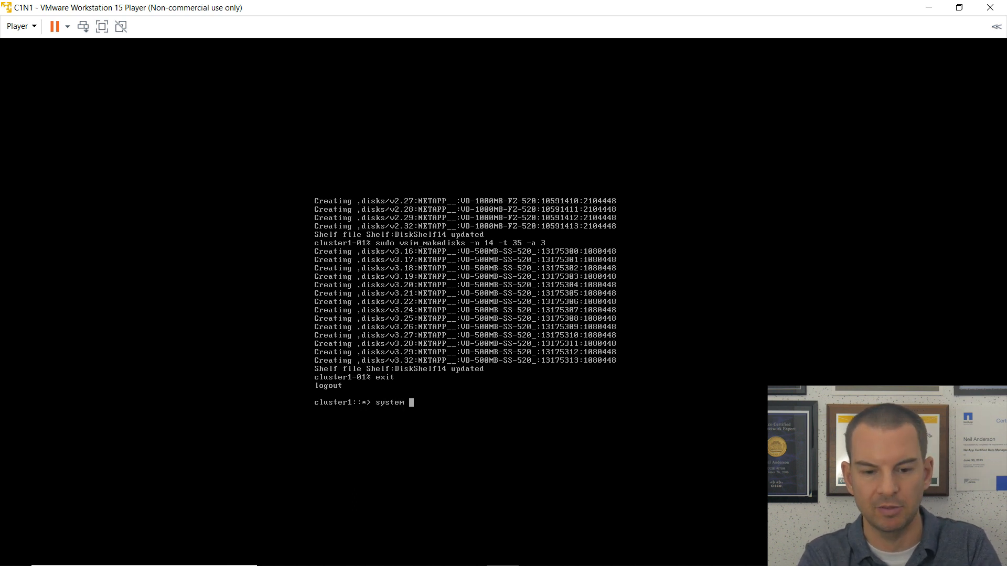
{"action": "type", "text": "node re"}
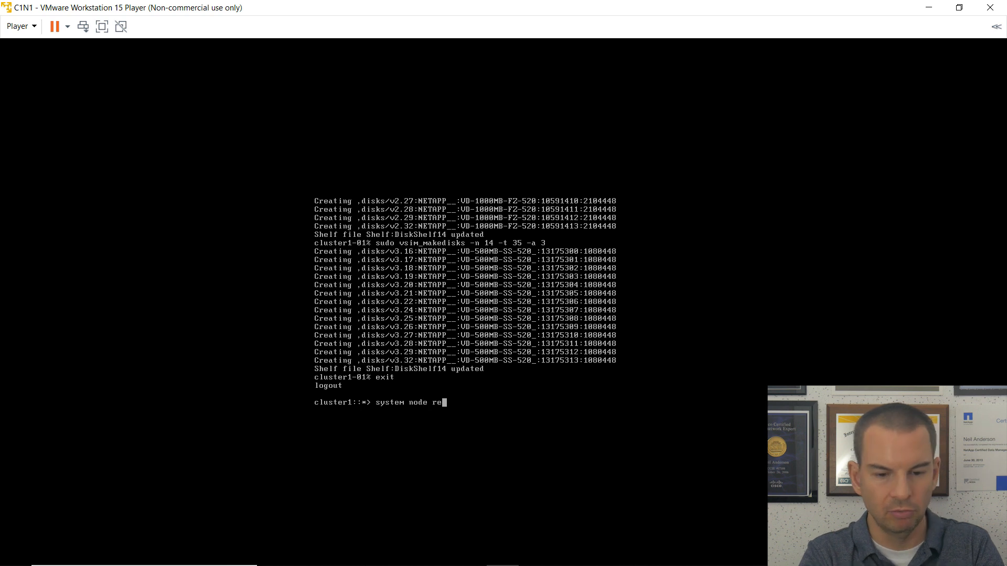
{"action": "type", "text": "ooot cl"}
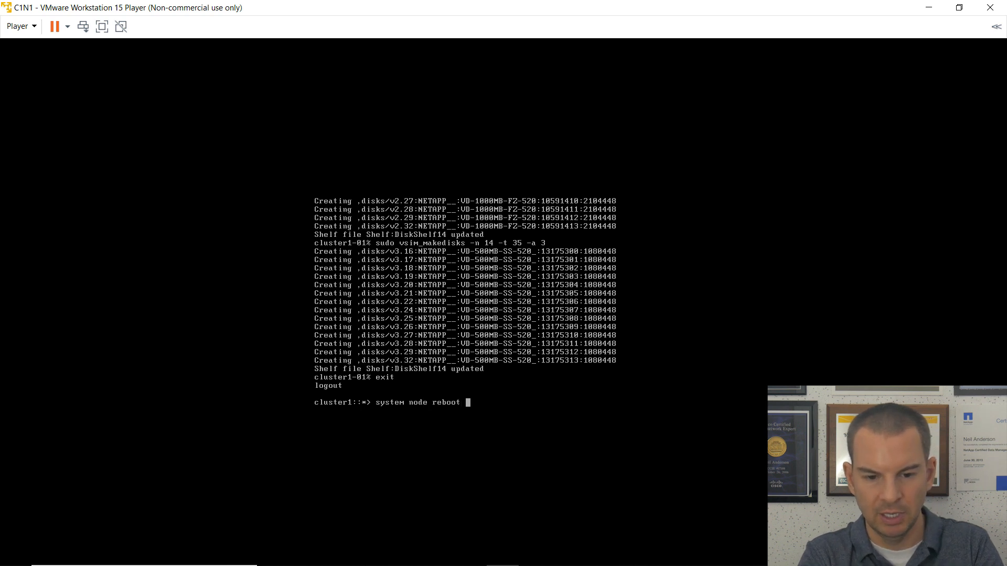
{"action": "key", "text": "Tab"}
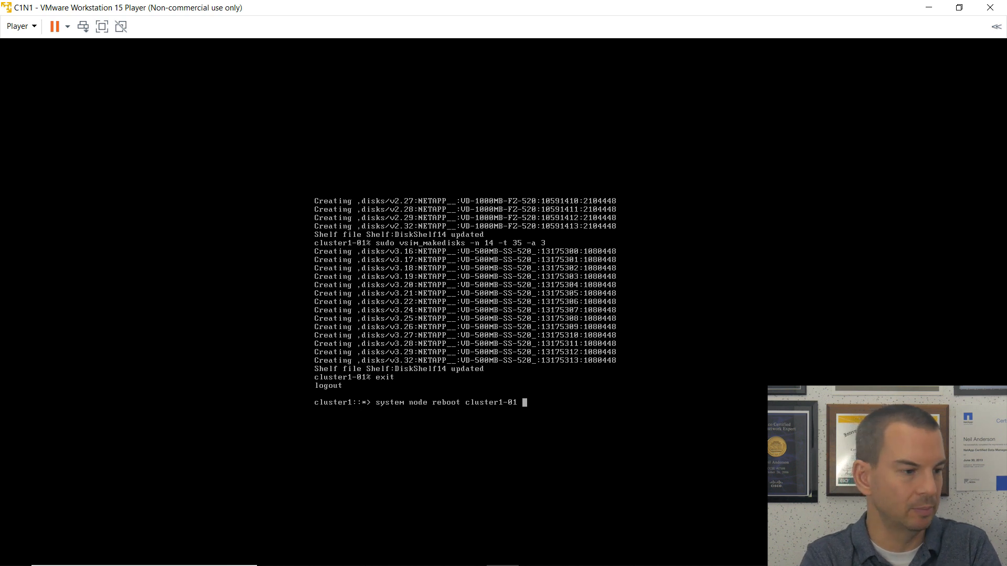
{"action": "type", "text": "-ig"}
{"action": "key", "text": "Tab"}
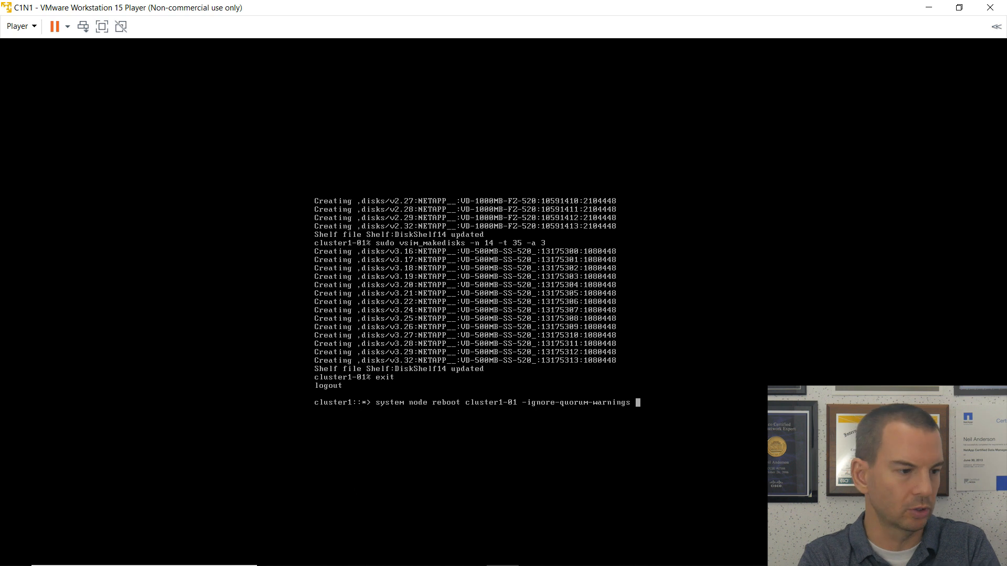
{"action": "key", "text": "Return"}
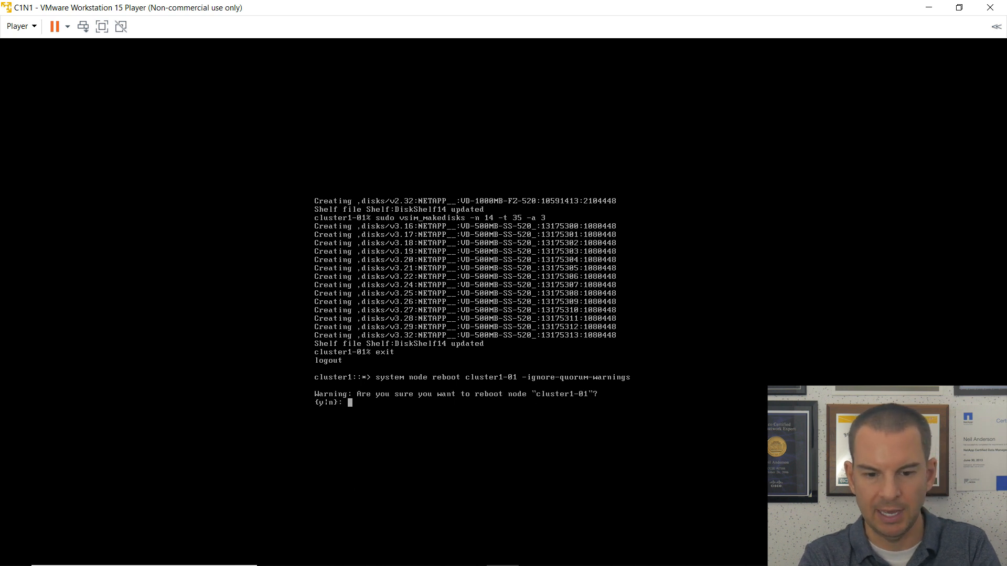
Answer y to confirm the cluster1-01 reboot and wait for the login prompt.
{"action": "type", "text": "y"}
{"action": "key", "text": "Return"}
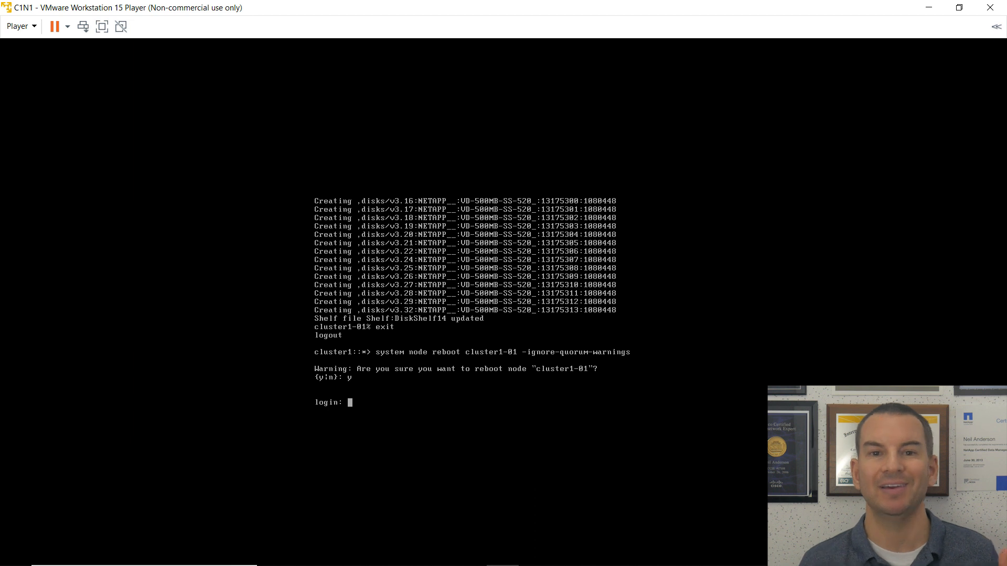
{"action": "key", "text": "Return"}
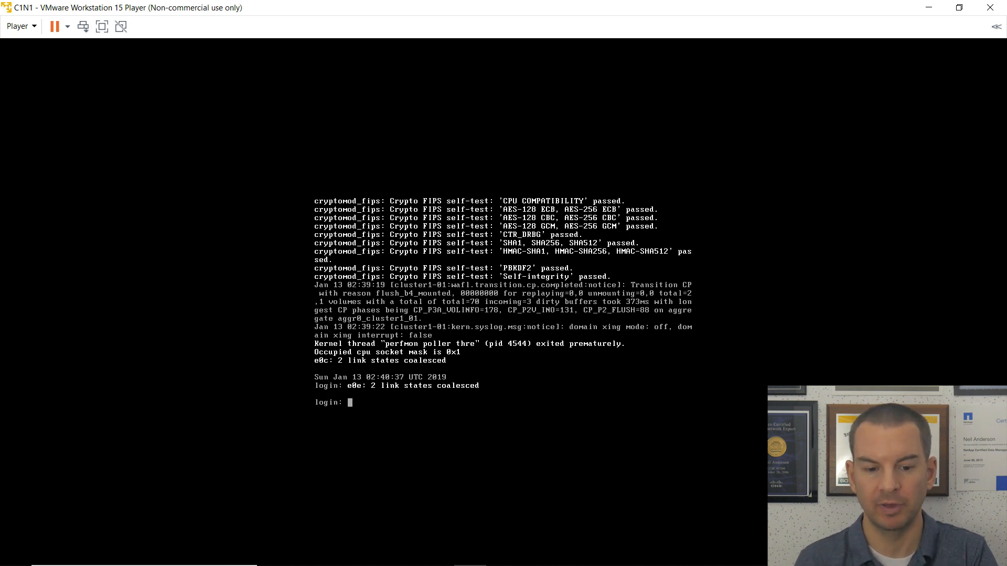
Log back in to cluster1 as admin.
{"action": "type", "text": "admin"}
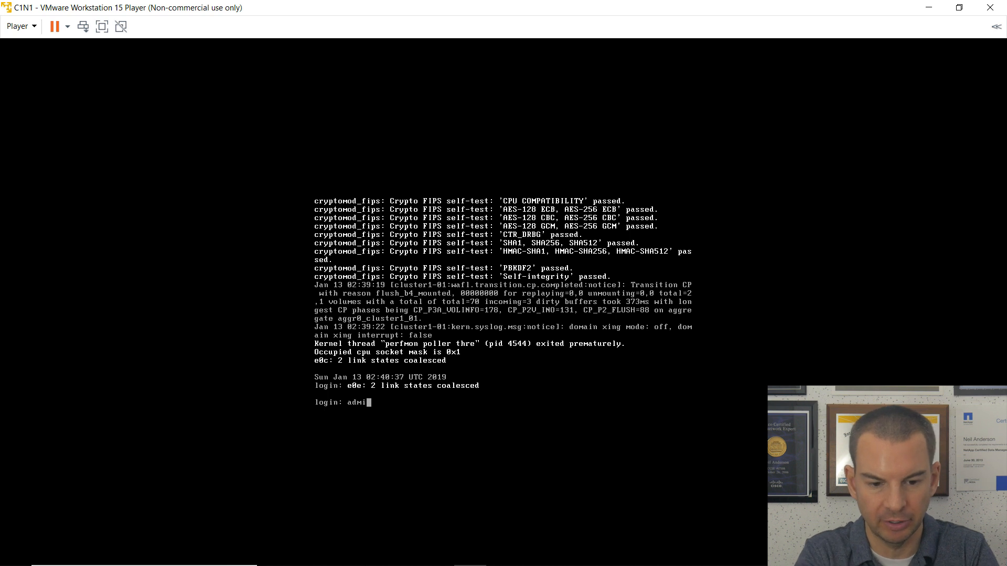
{"action": "key", "text": "Return"}
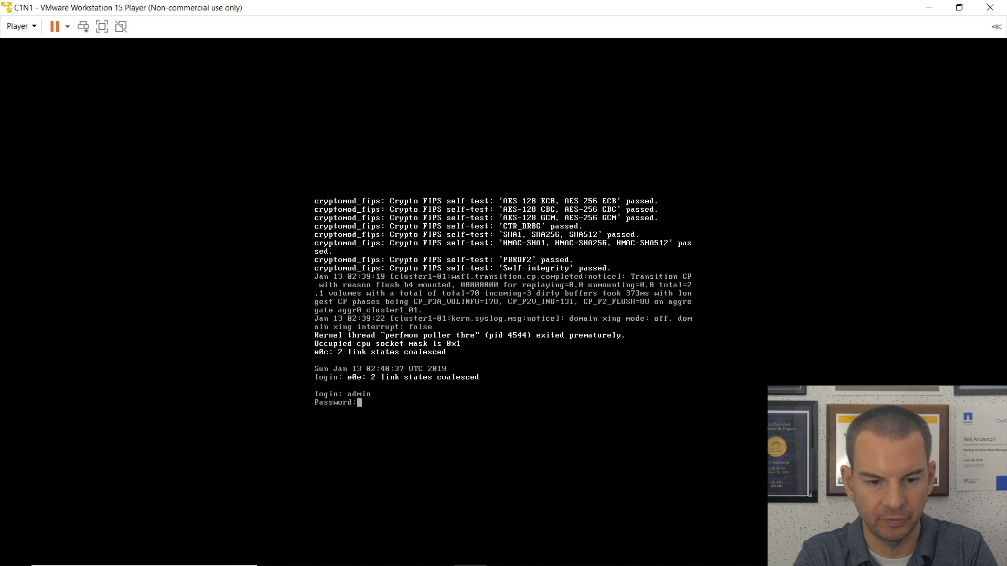
{"action": "key", "text": "Return"}
Assign all disks to cluster1-01 with 'storage disk assign -all true -node cluster1-01'.
{"action": "type", "text": "s"}
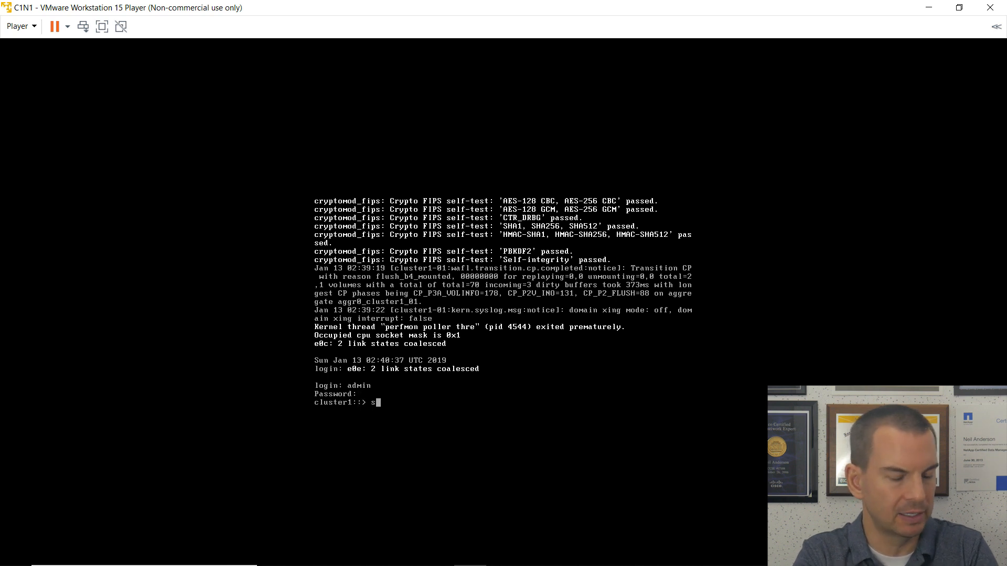
{"action": "type", "text": "torege "}
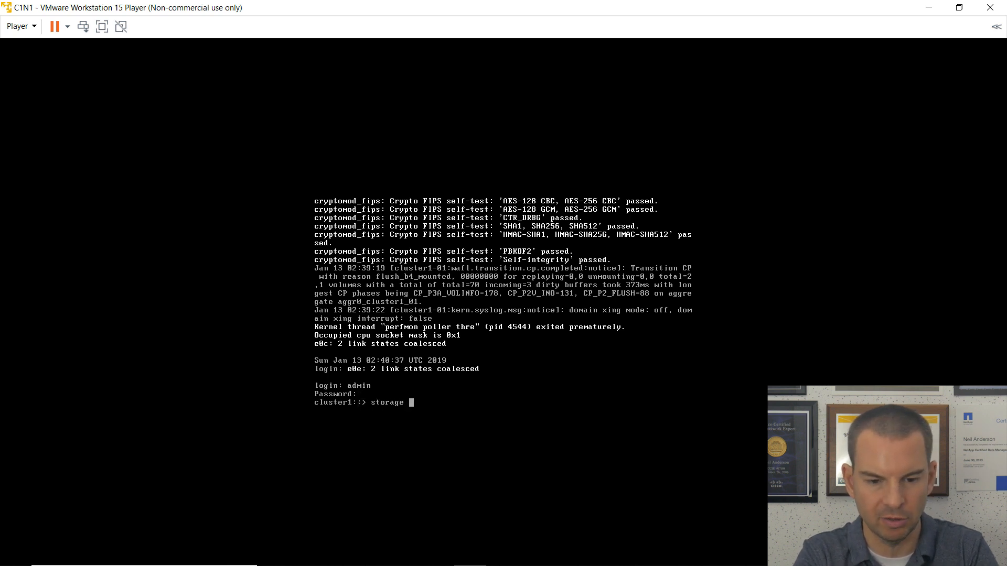
{"action": "type", "text": "disk ags"}
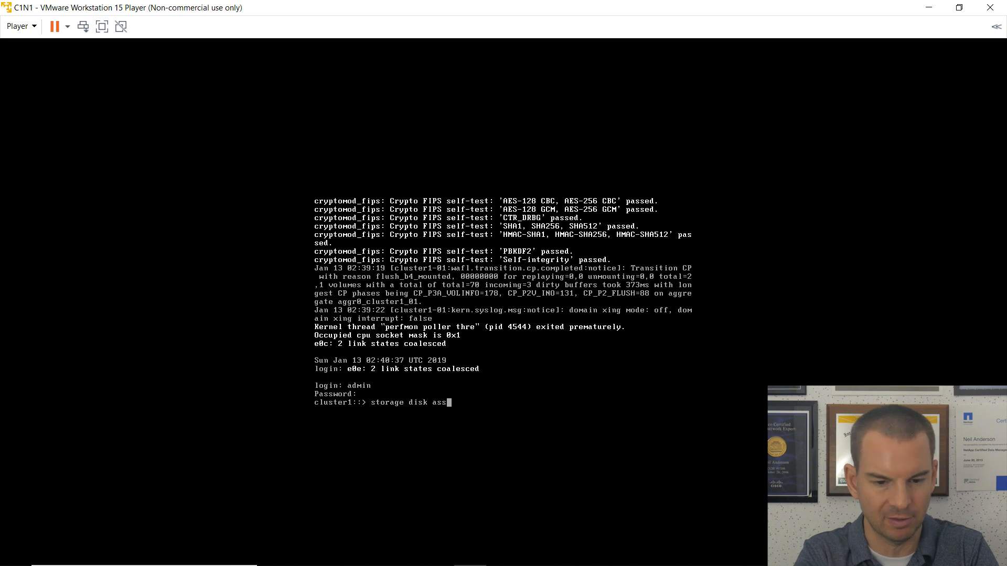
{"action": "type", "text": "ign -al"}
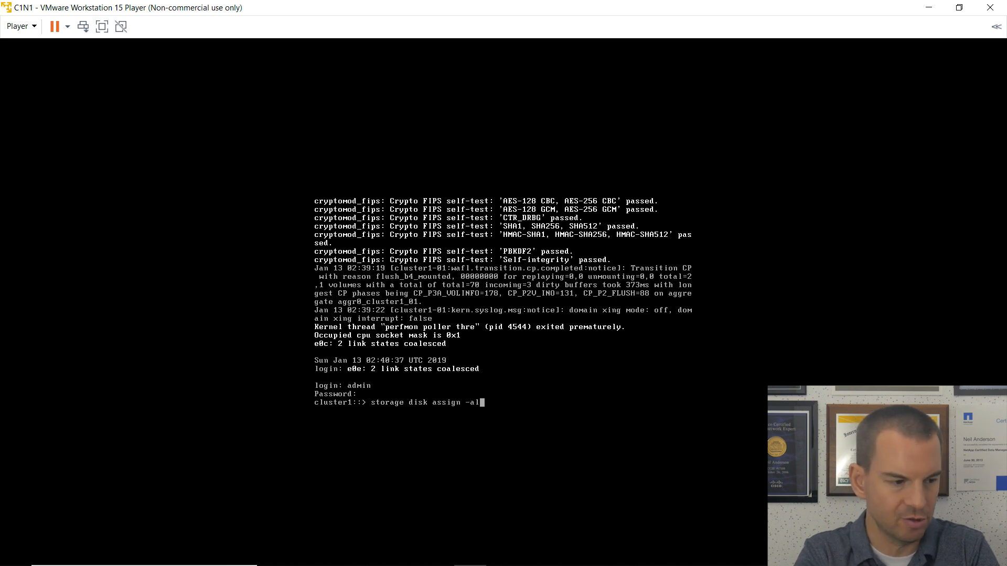
{"action": "type", "text": "l tru"}
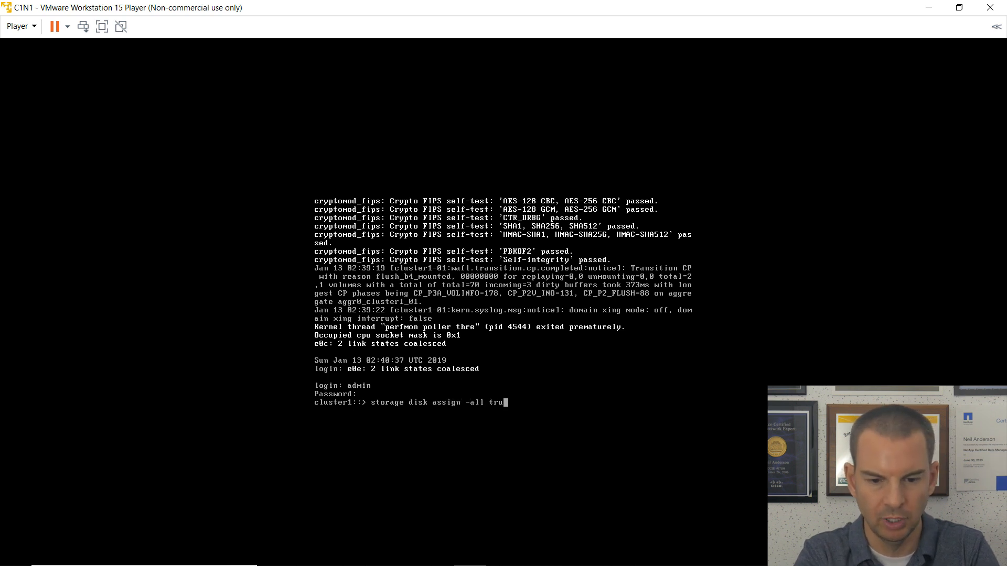
{"action": "type", "text": "e -node clu"}
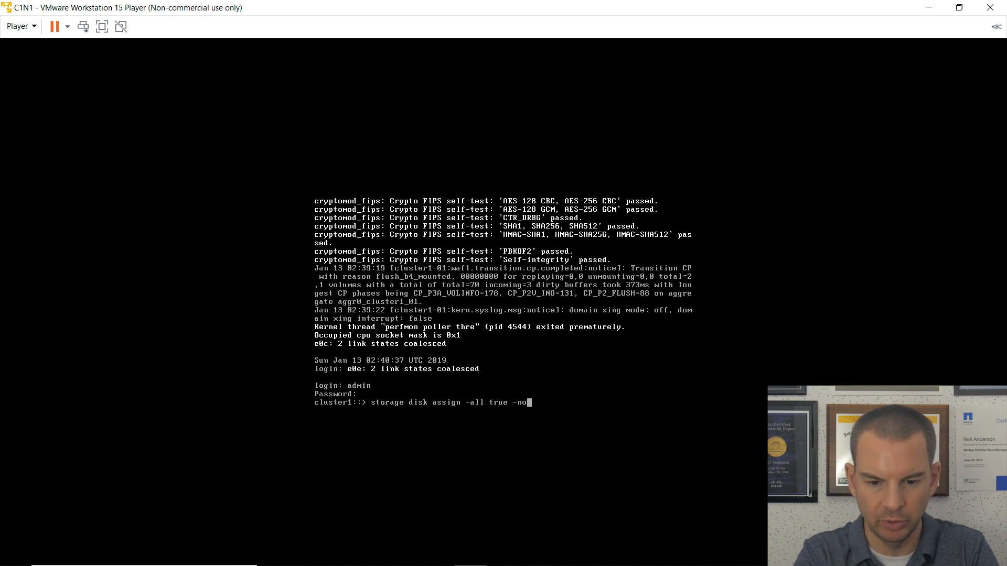
{"action": "key", "text": "Tab"}
{"action": "key", "text": "Return"}
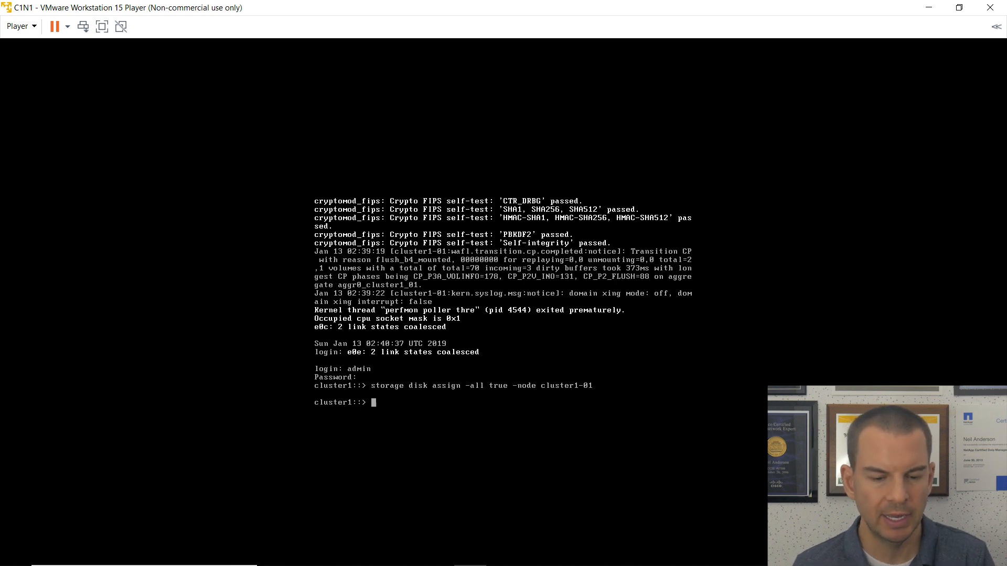
{"action": "key", "text": "ctrl+alt"}
{"action": "left_click", "coordinate": [465, 402]}
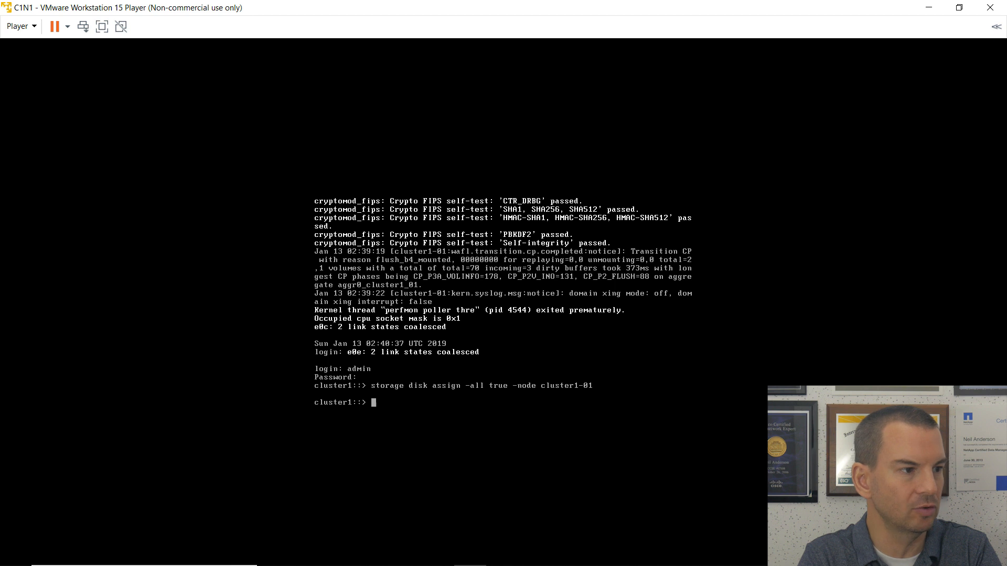
In the node shell ('run local'), delete all vol0 snapshots with 'snap delete -a -f vol0'.
{"action": "type", "text": "run local"}
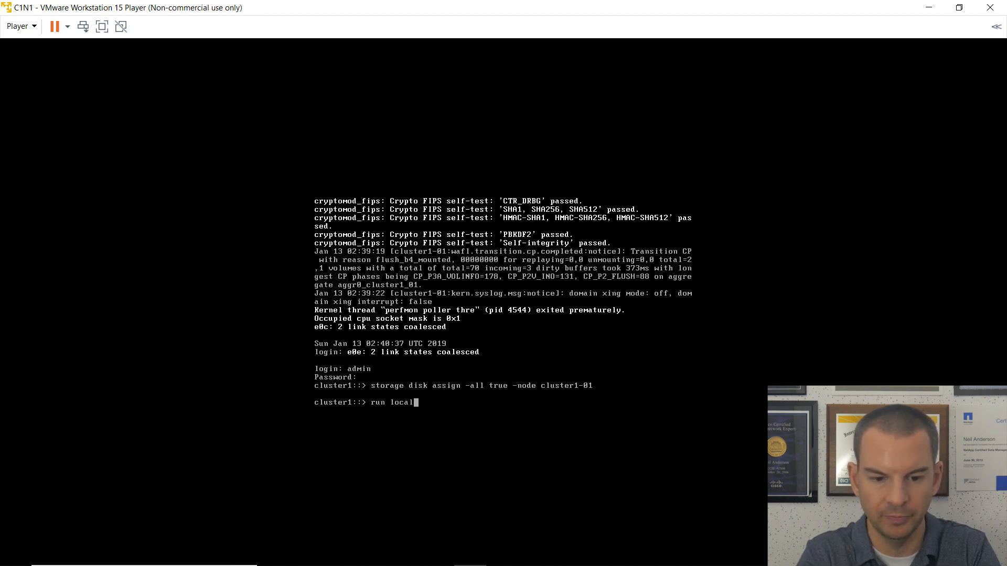
{"action": "key", "text": "Return"}
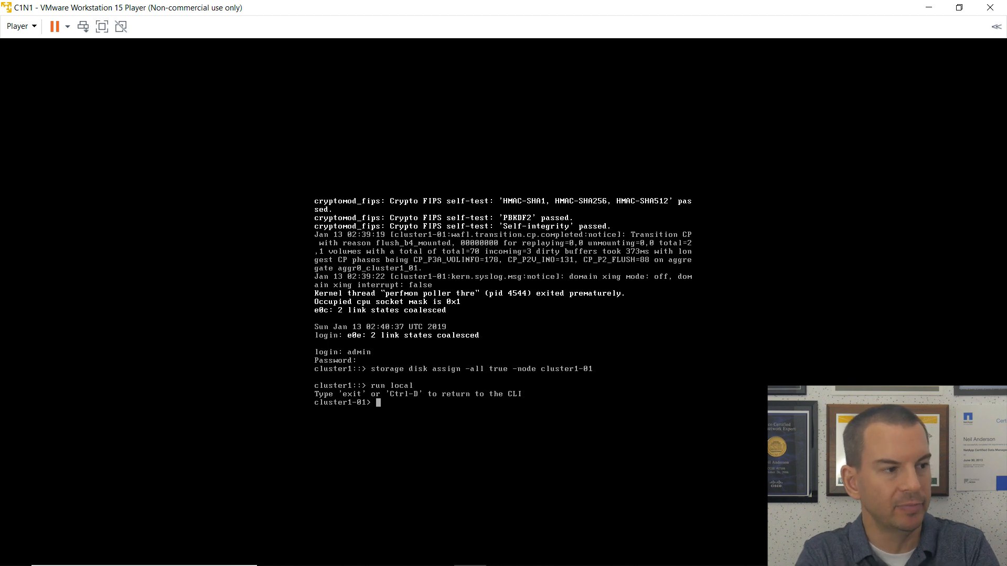
{"action": "type", "text": "snap delete"}
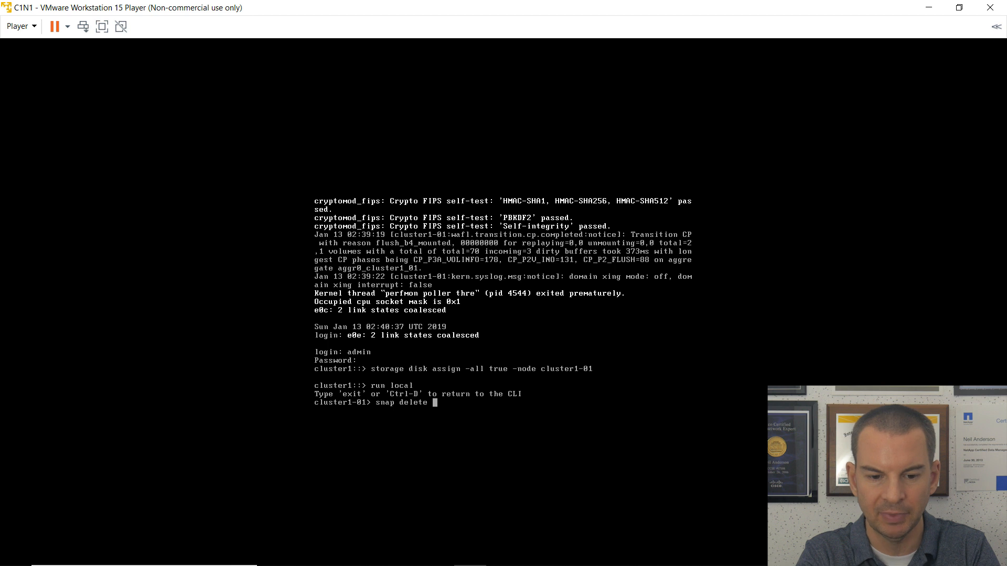
{"action": "type", "text": " -a "}
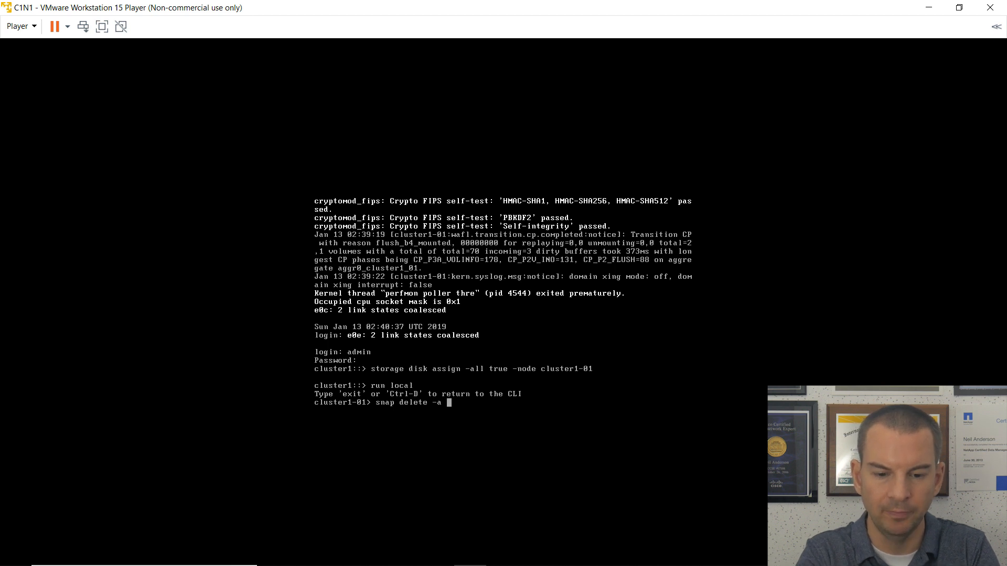
{"action": "type", "text": "-f vol"}
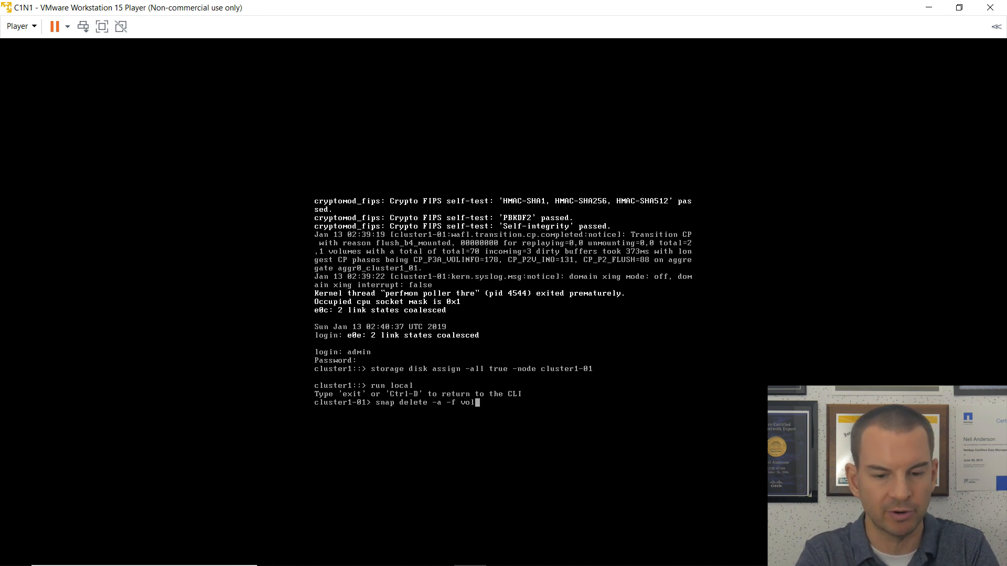
{"action": "type", "text": "0"}
{"action": "key", "text": "Return"}
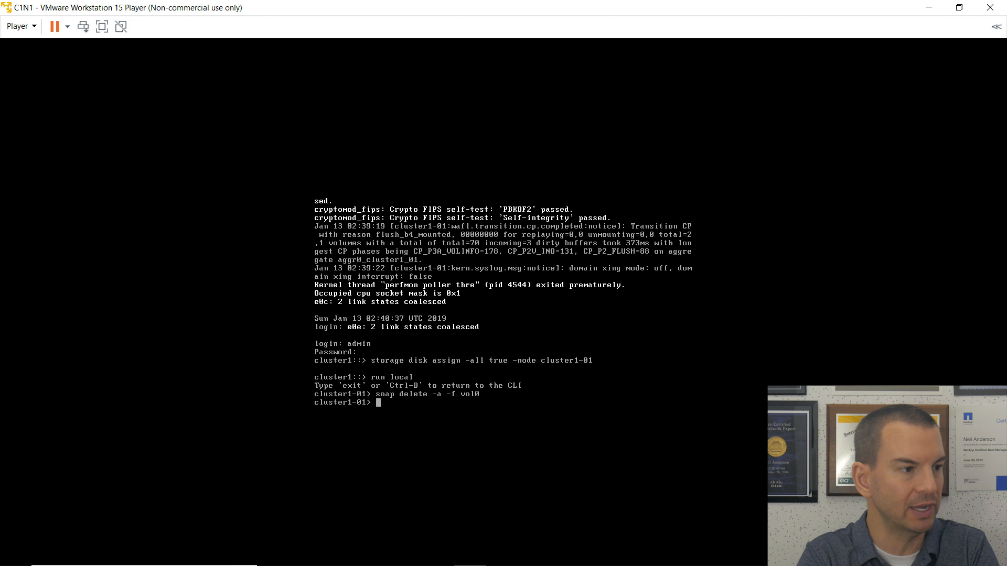
Set the vol0 snapshot schedule to 0 0 0 and exit back to the cluster shell.
{"action": "type", "text": "sn"}
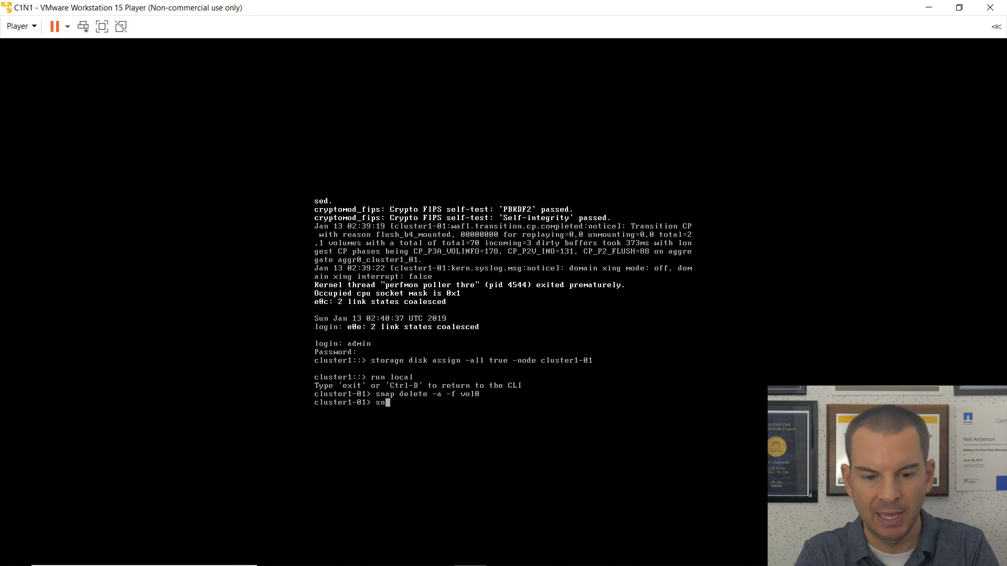
{"action": "type", "text": "ap "}
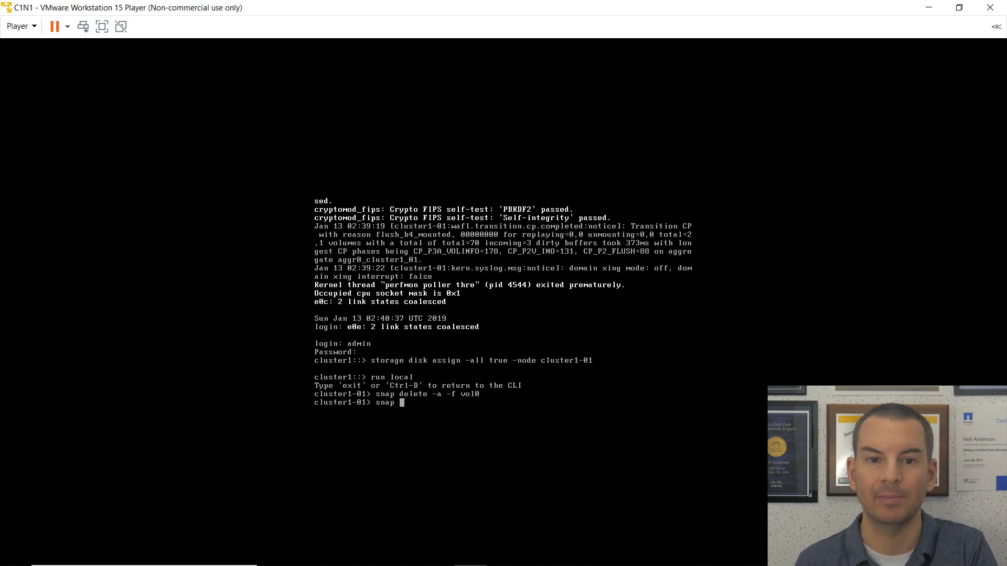
{"action": "type", "text": "s"}
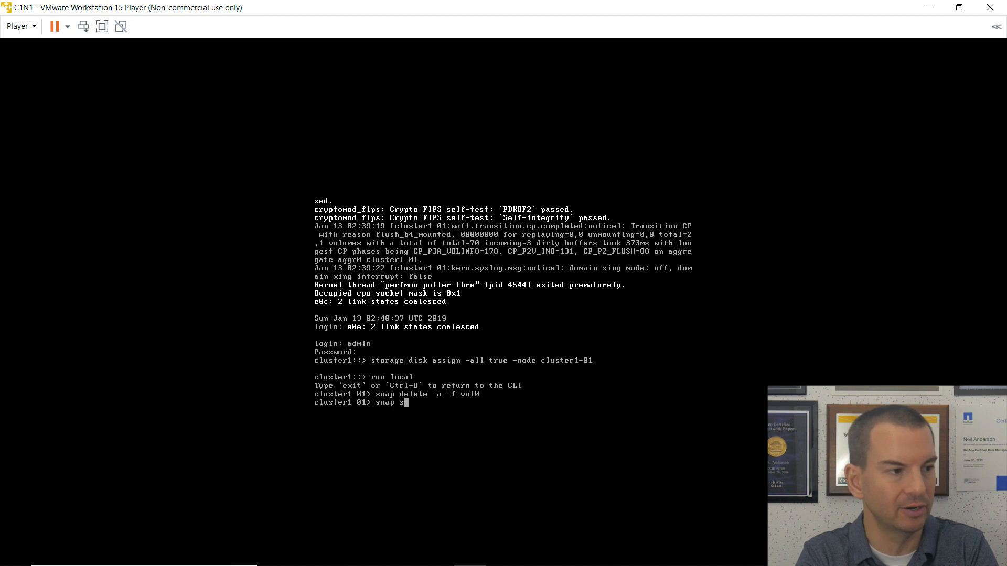
{"action": "type", "text": "ched"}
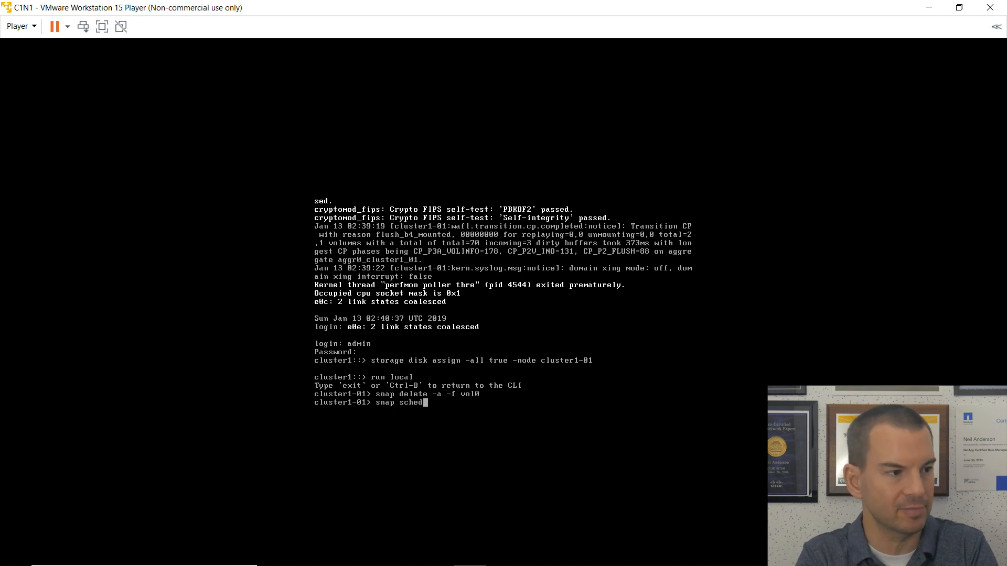
{"action": "type", "text": " vol0 0 0 0"}
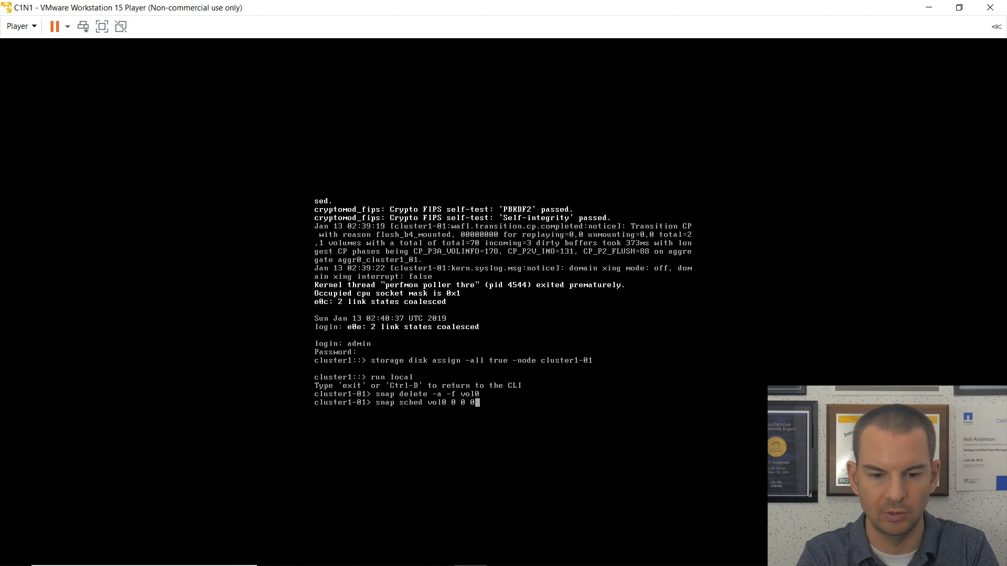
{"action": "key", "text": "Return"}
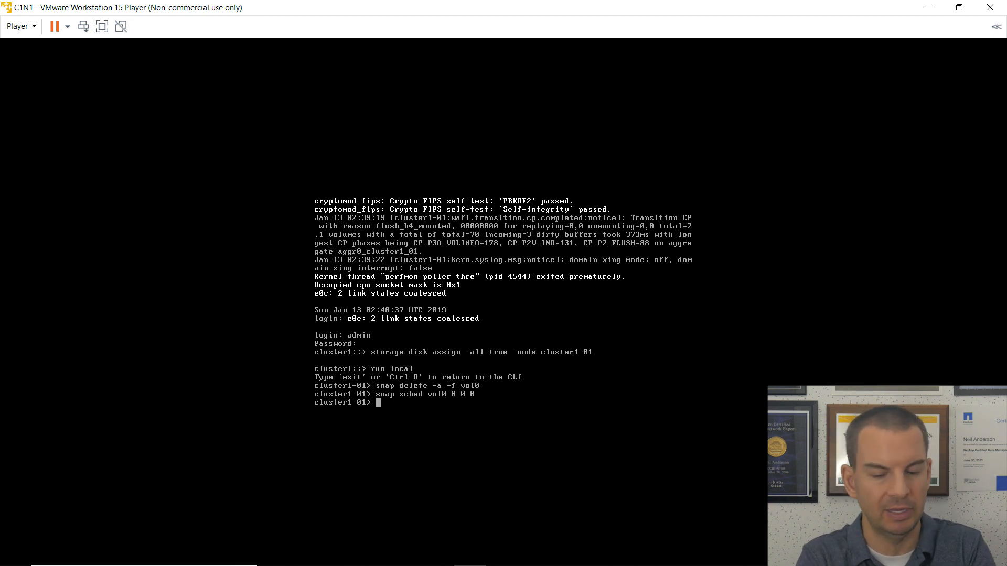
{"action": "type", "text": "exit"}
{"action": "key", "text": "Return"}
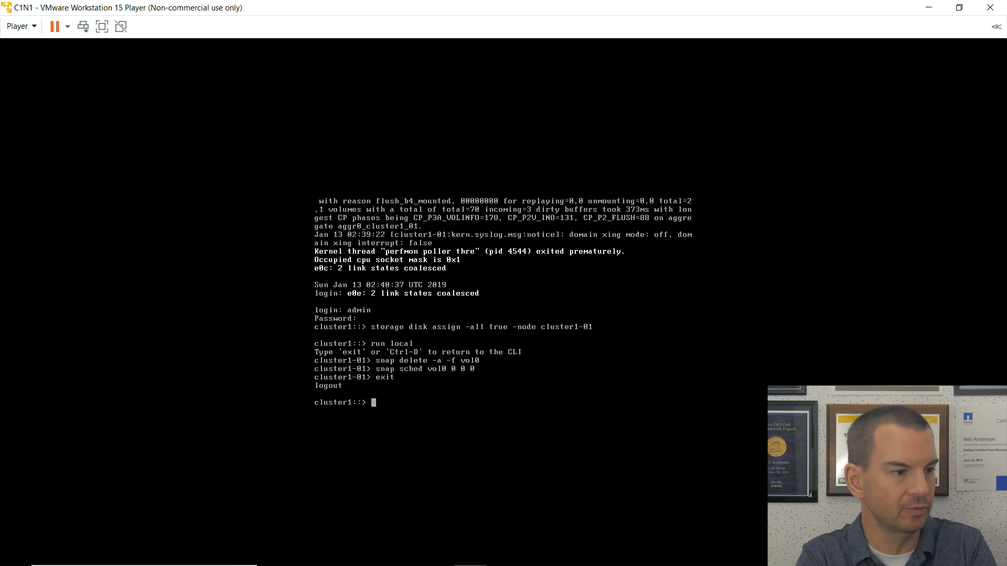
Run 'aggr add aggr0_cluster1_01 1' to add disk NET-1.1 and confirm both prompts.
{"action": "type", "text": "aggr "}
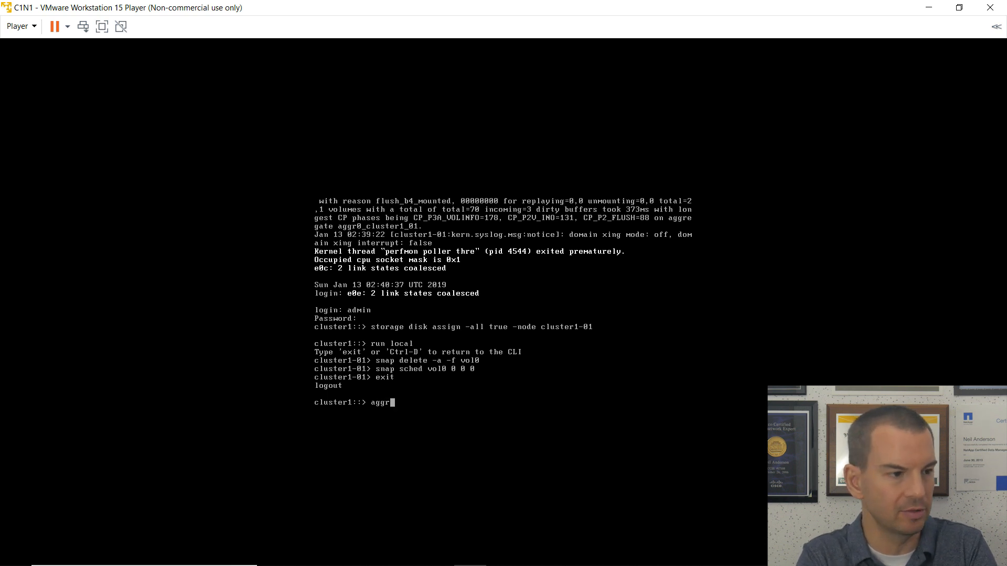
{"action": "type", "text": "add agg"}
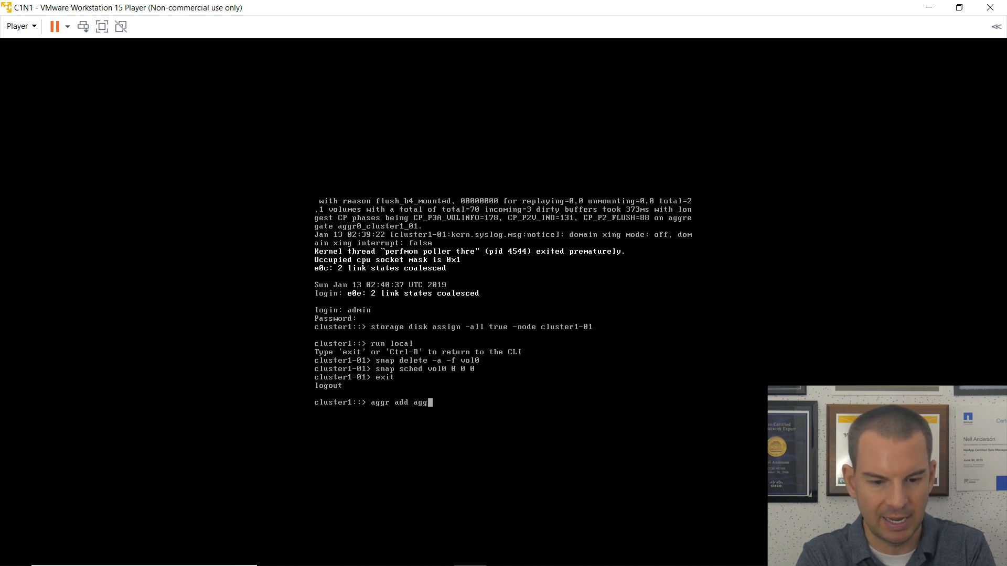
{"action": "key", "text": "Tab"}
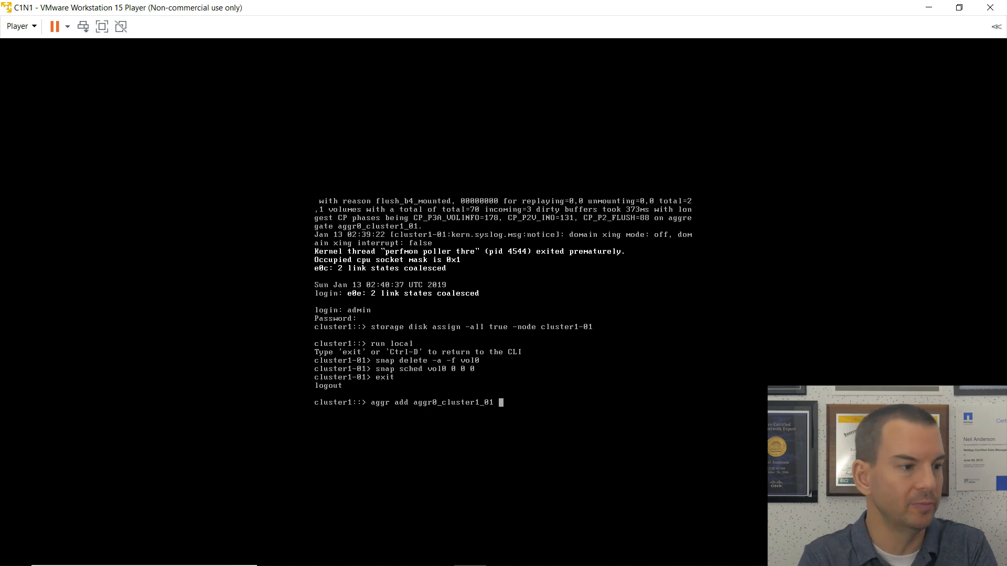
{"action": "type", "text": "1"}
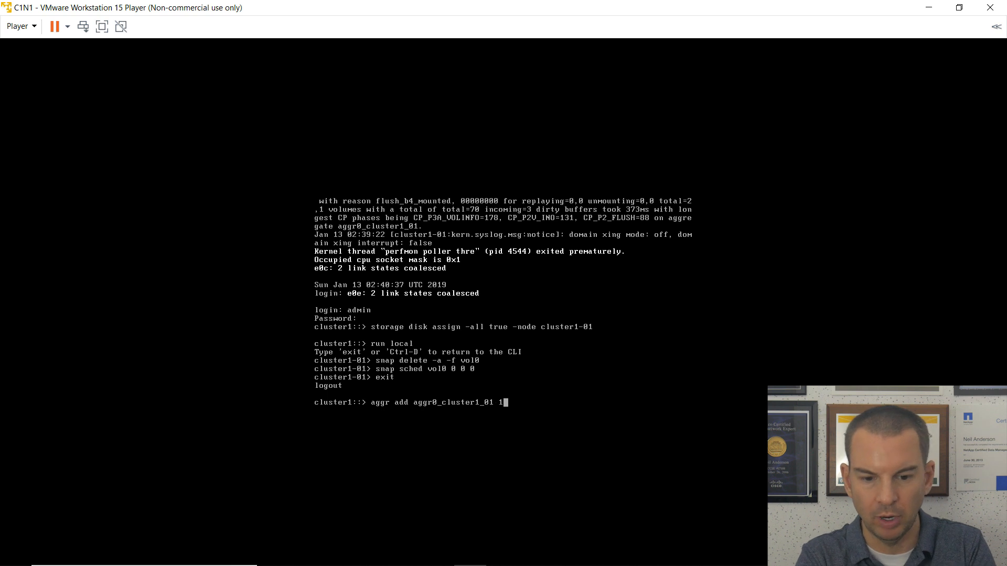
{"action": "key", "text": "Return"}
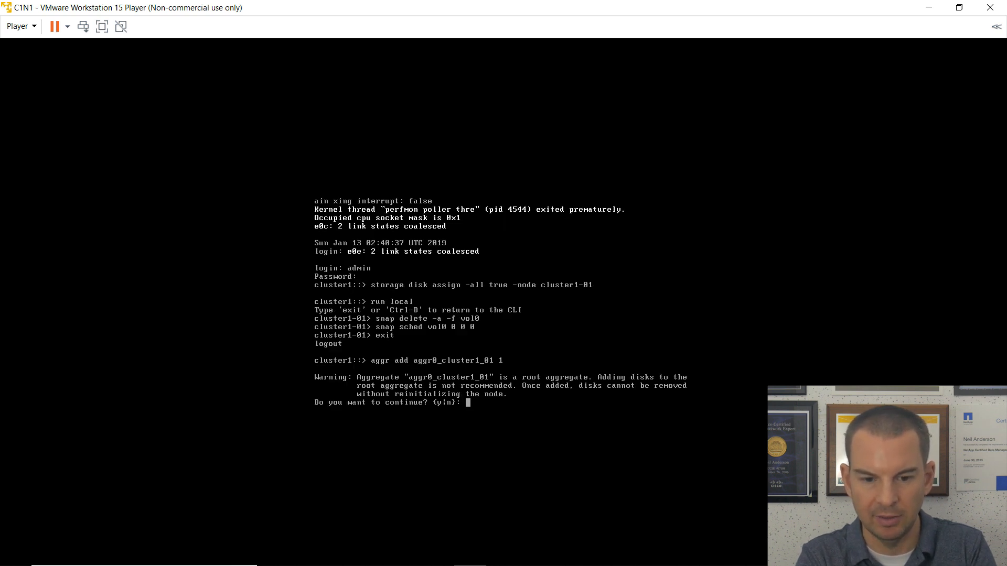
{"action": "type", "text": "y"}
{"action": "key", "text": "Return"}
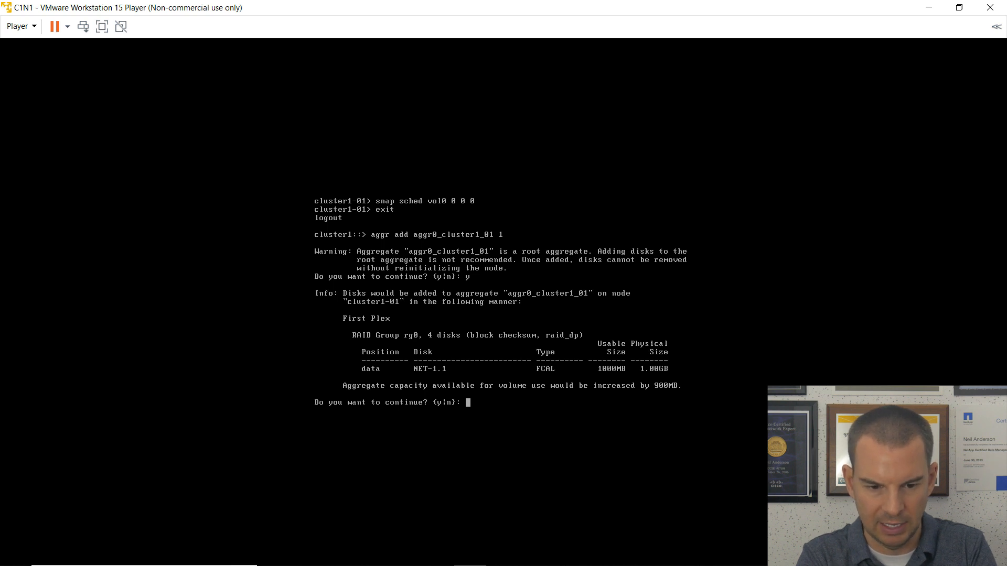
{"action": "type", "text": "y"}
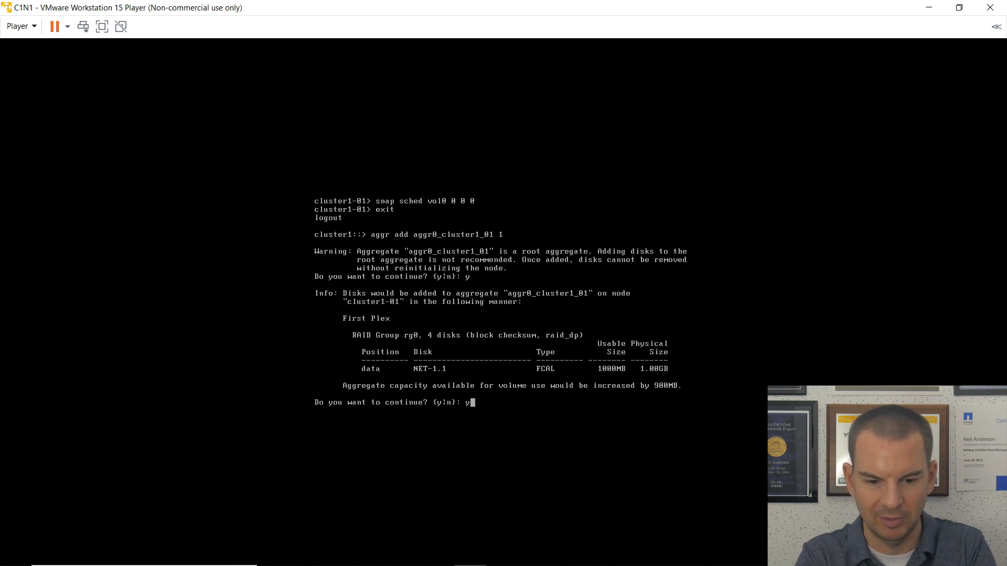
{"action": "key", "text": "Return"}
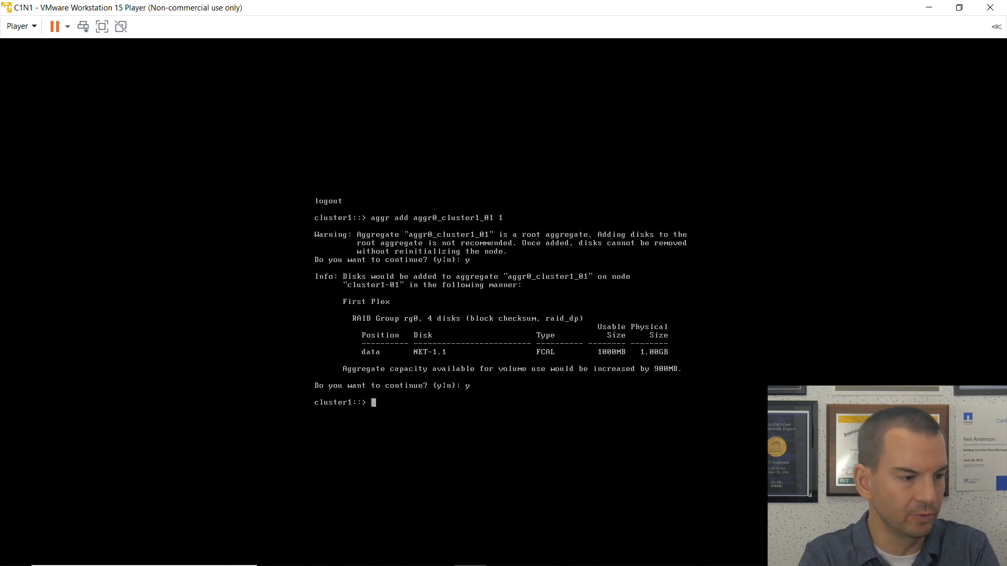
Run 'modify -vserver cluster1-01 -volume vol0 -size +1g', which returns an ambiguous-command list.
{"action": "type", "text": "modi"}
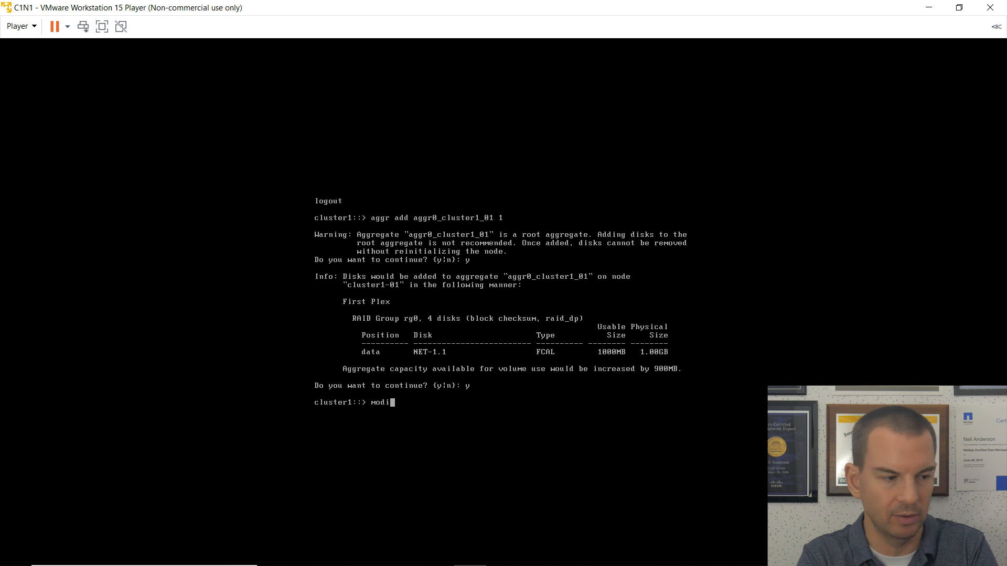
{"action": "type", "text": "fy "}
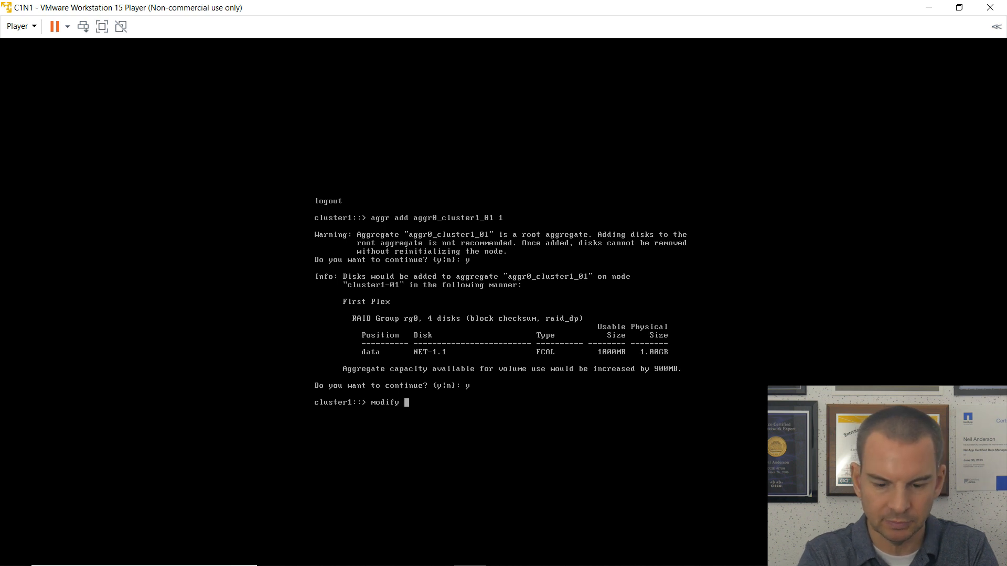
{"action": "type", "text": "-vserver "}
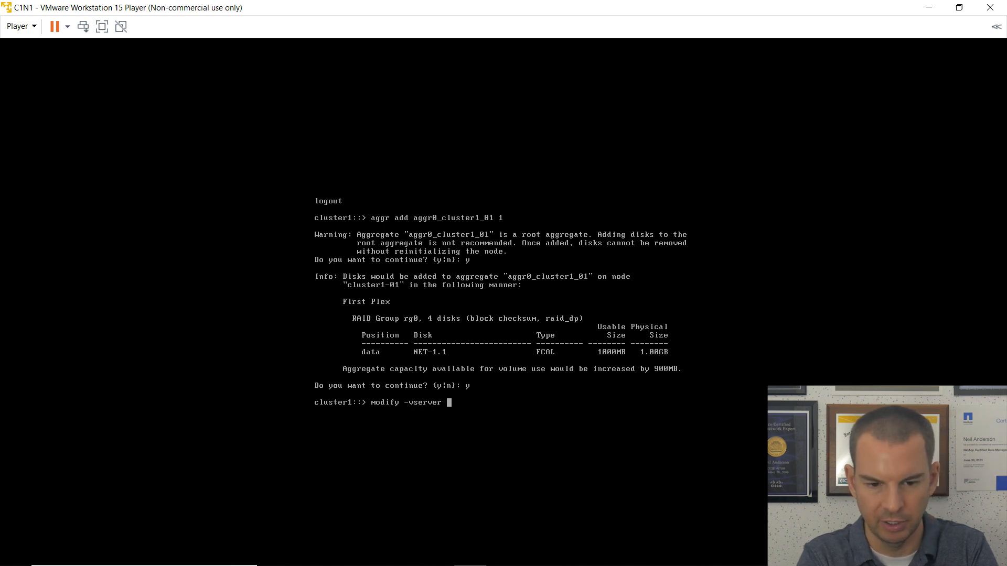
{"action": "type", "text": "clust"}
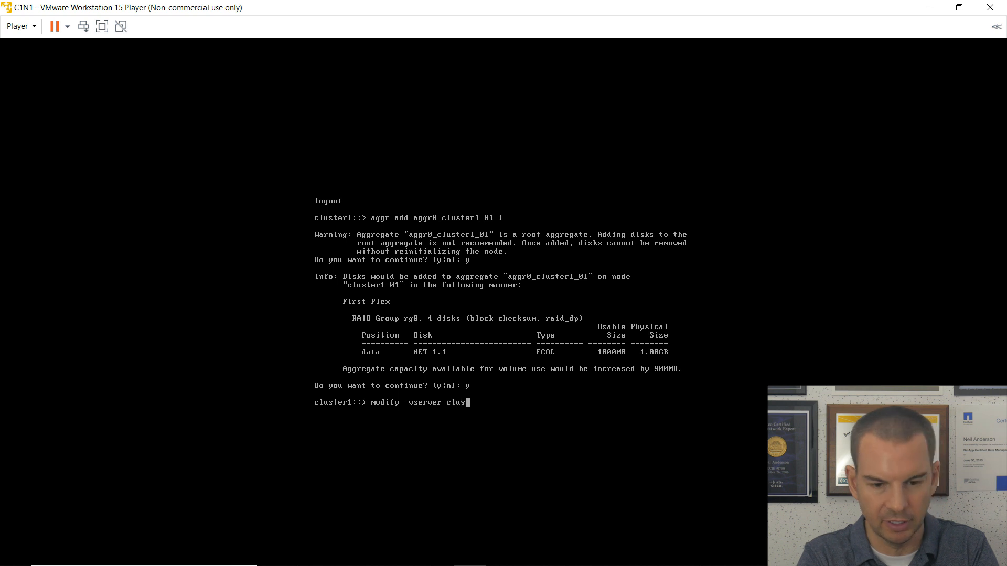
{"action": "type", "text": "er"}
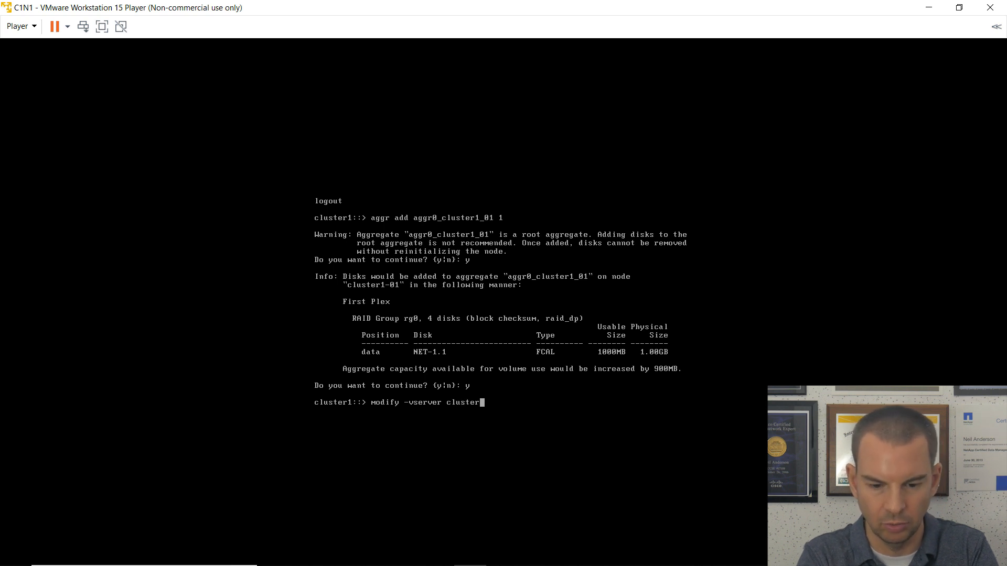
{"action": "type", "text": "1-01"}
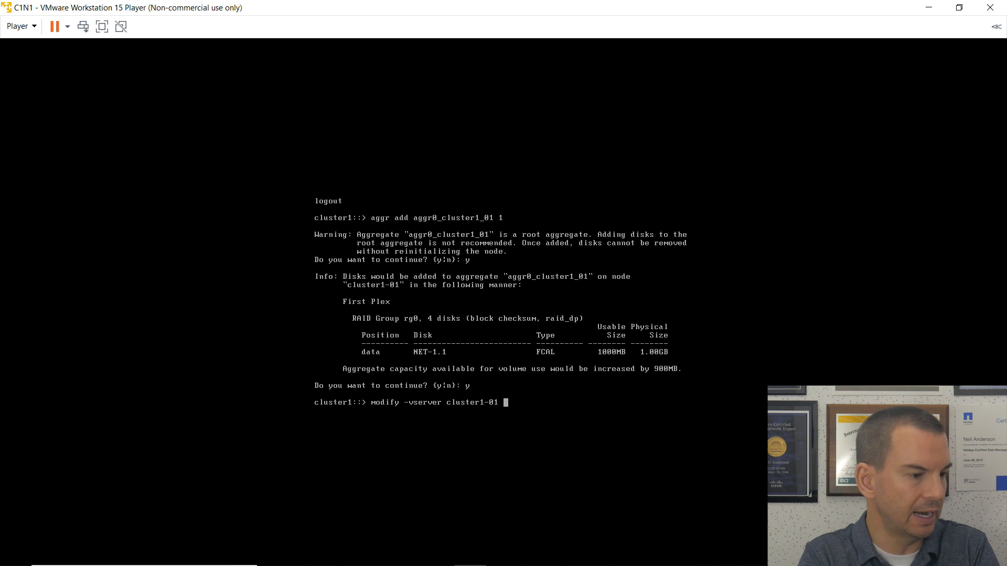
{"action": "type", "text": "-vol"}
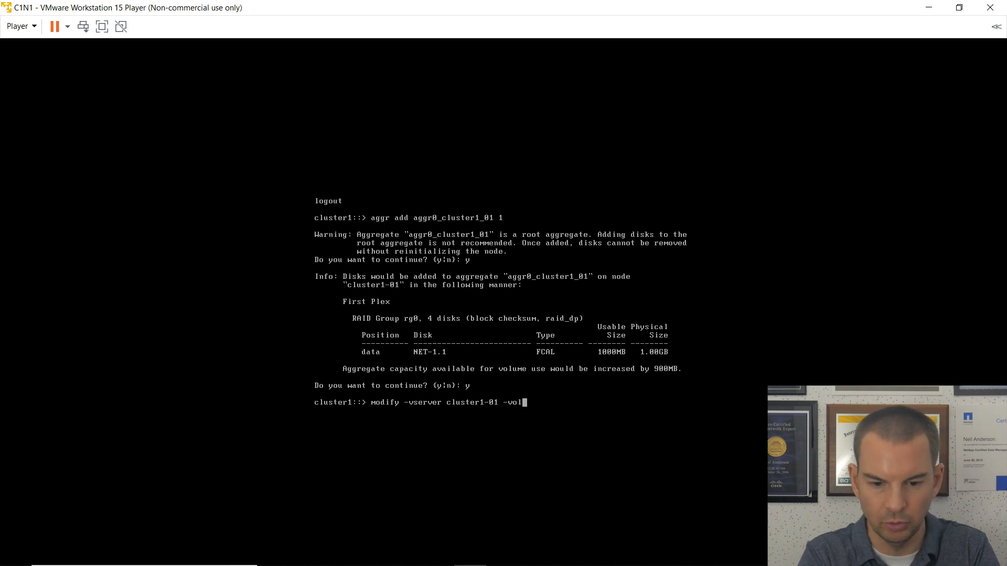
{"action": "type", "text": "ume vo"}
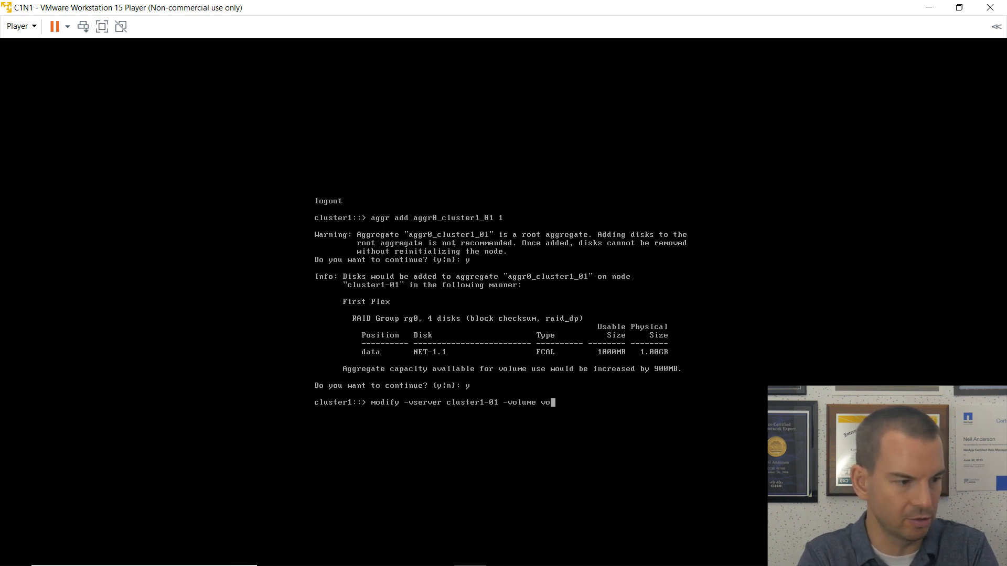
{"action": "type", "text": "l0 "}
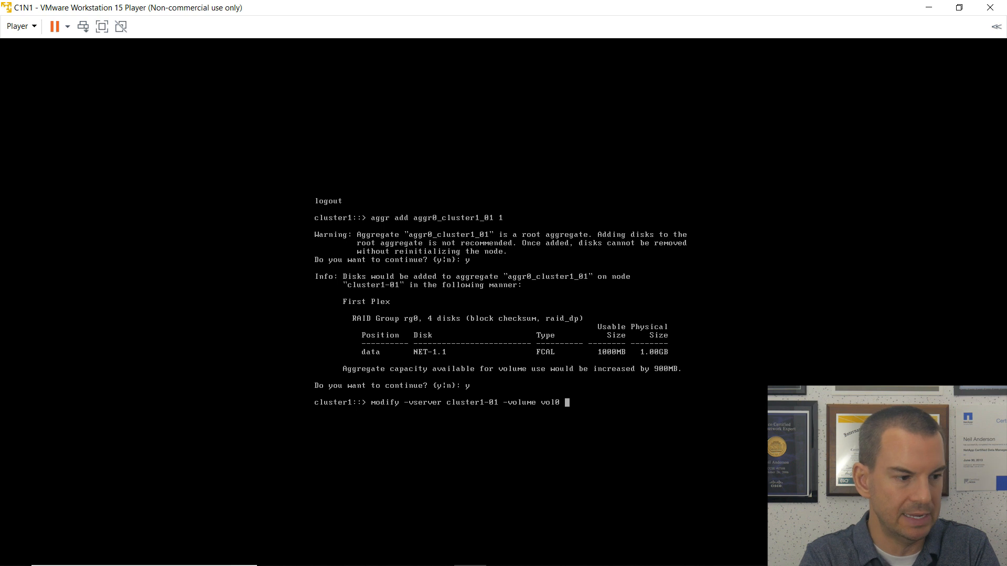
{"action": "type", "text": "-size "}
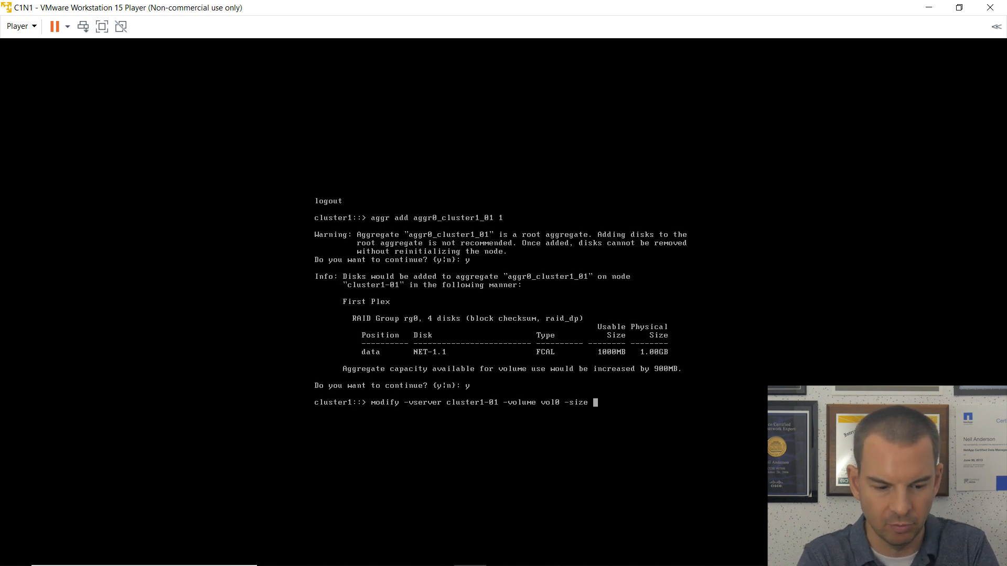
{"action": "type", "text": "+1"}
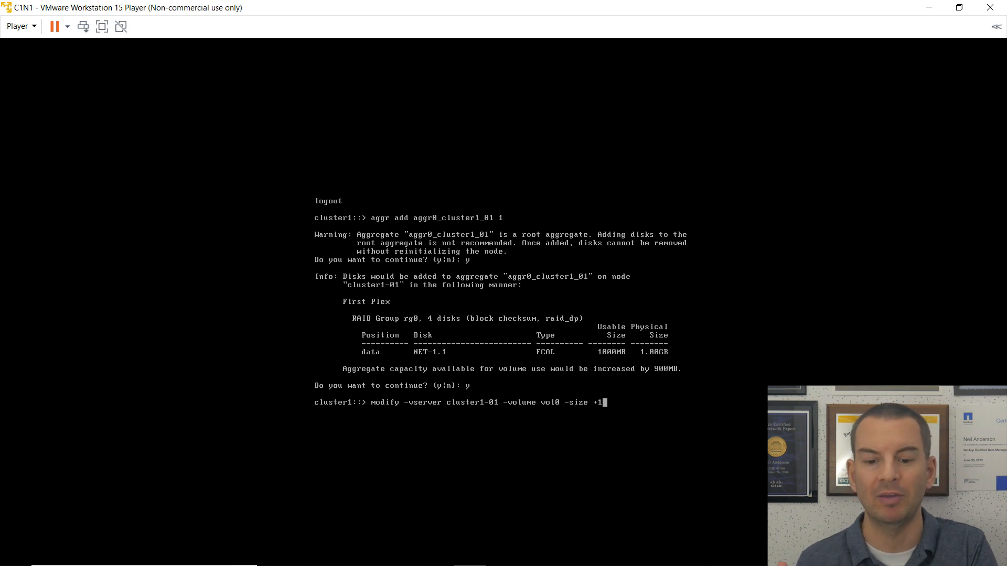
{"action": "type", "text": "g"}
{"action": "key", "text": "Return"}
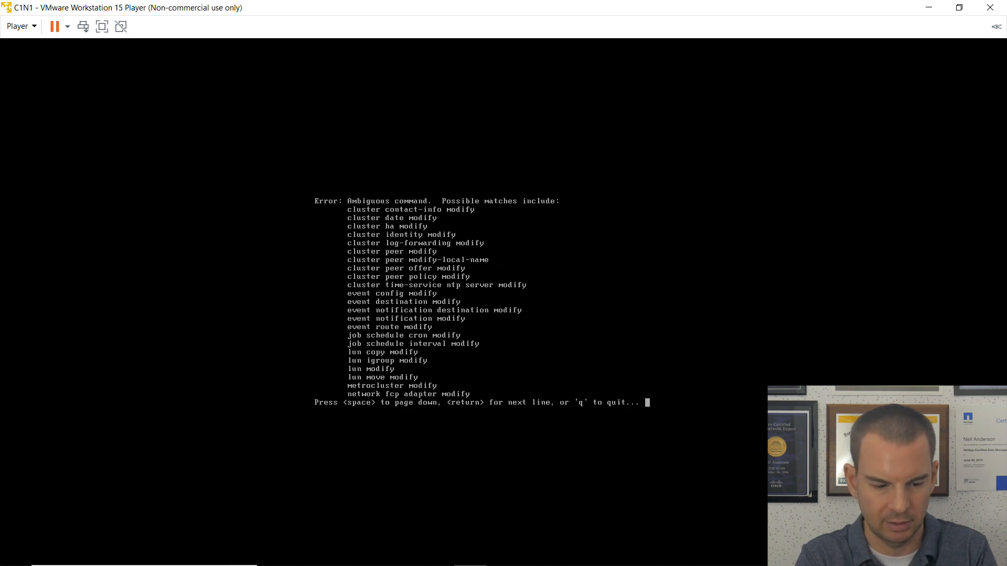
Rerun the resize as 'vol modify ... -size +1g', which fails allowing at most +892MB.
{"action": "key", "text": "q"}
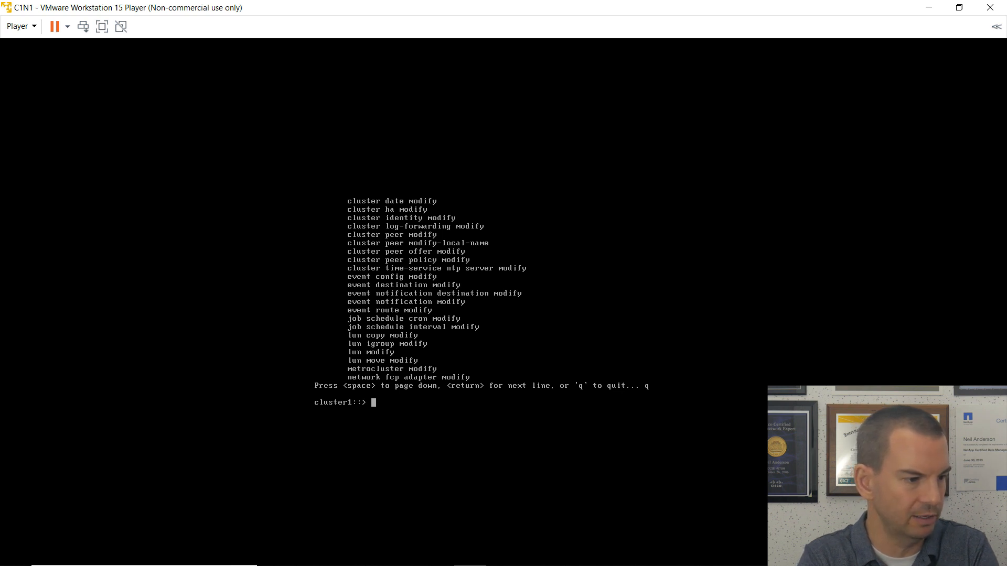
{"action": "key", "text": "Up"}
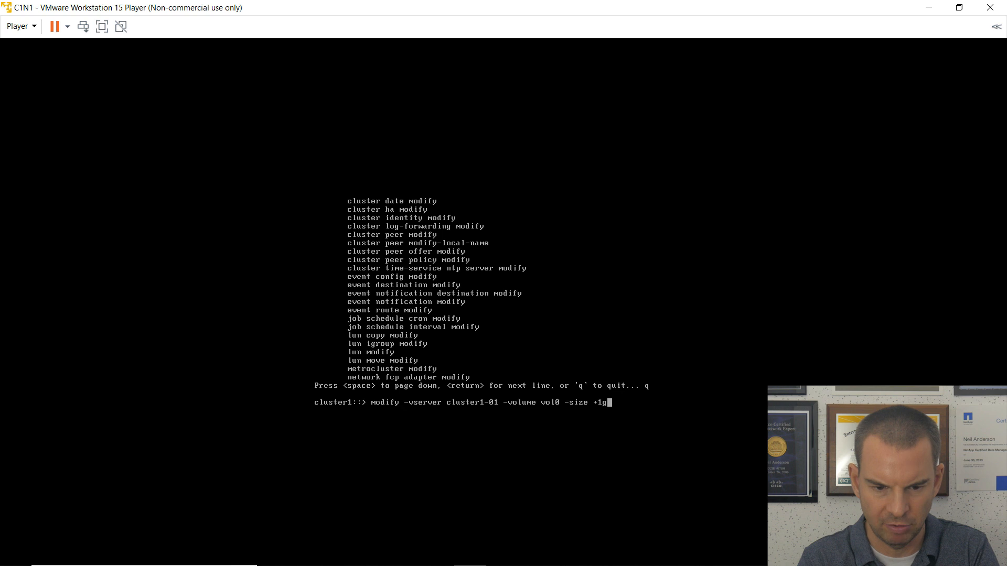
{"action": "key", "text": "Left"}
{"action": "key", "text": "Left"}
{"action": "key", "text": "Left"}
{"action": "key", "text": "Left"}
{"action": "key", "text": "Left"}
{"action": "key", "text": "Left"}
{"action": "key", "text": "Left"}
{"action": "key", "text": "Left"}
{"action": "key", "text": "Left"}
{"action": "key", "text": "Left"}
{"action": "key", "text": "Left"}
{"action": "key", "text": "Left"}
{"action": "key", "text": "Left"}
{"action": "key", "text": "Left"}
{"action": "key", "text": "Left"}
{"action": "key", "text": "Left"}
{"action": "key", "text": "Left"}
{"action": "key", "text": "Left"}
{"action": "key", "text": "Left"}
{"action": "key", "text": "Left"}
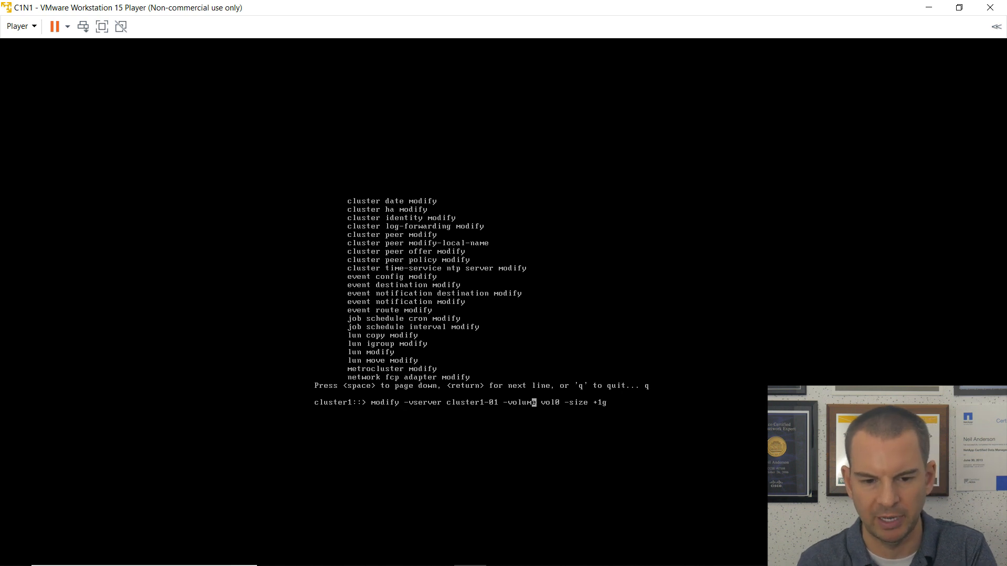
{"action": "key", "text": "Left"}
{"action": "key", "text": "Left"}
{"action": "key", "text": "Left"}
{"action": "key", "text": "Left"}
{"action": "key", "text": "Left"}
{"action": "key", "text": "Left"}
{"action": "type", "text": "vol"}
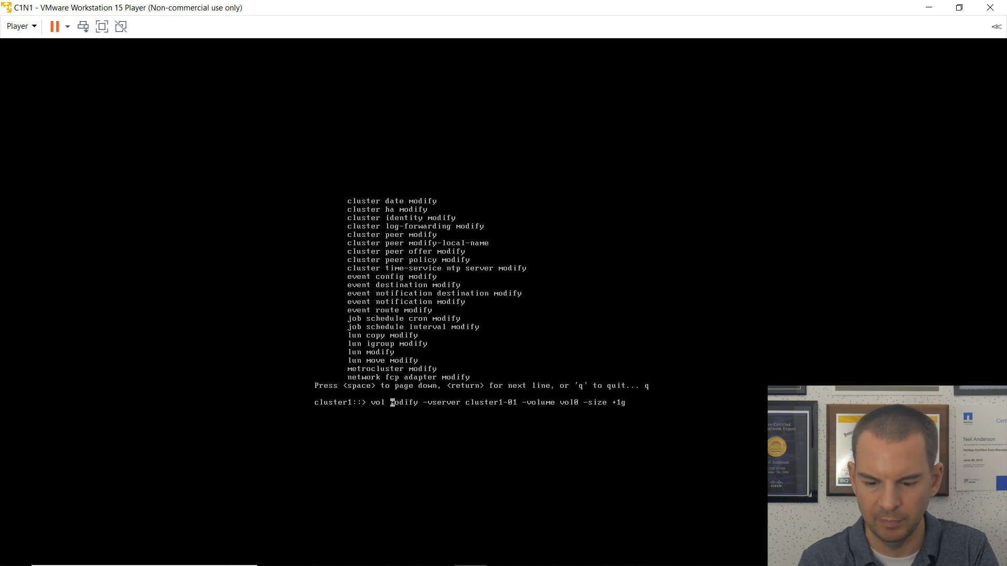
{"action": "key", "text": "Return"}
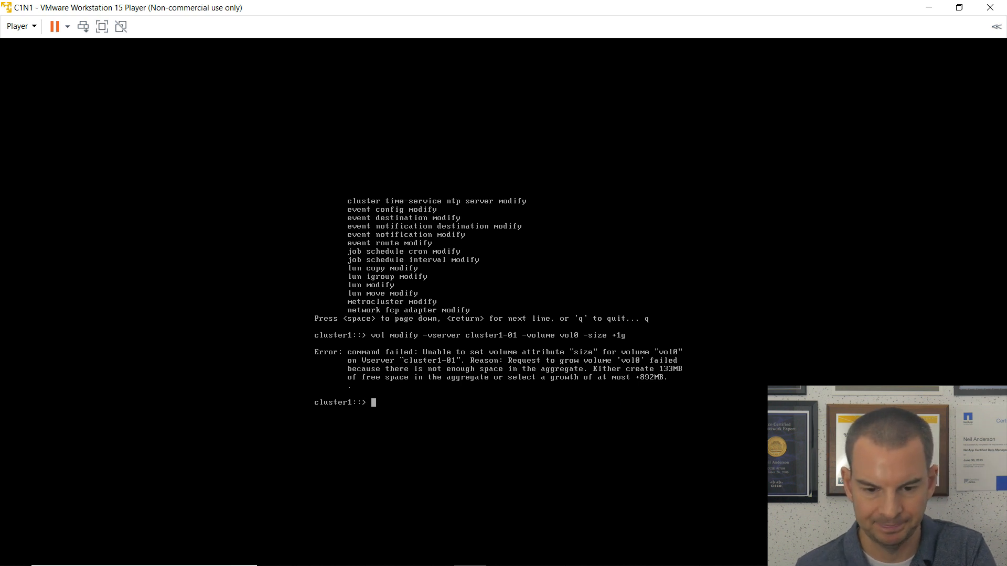
Rerun the vol0 resize with '-size +892MB' so the volume modify succeeds.
{"action": "key", "text": "Up"}
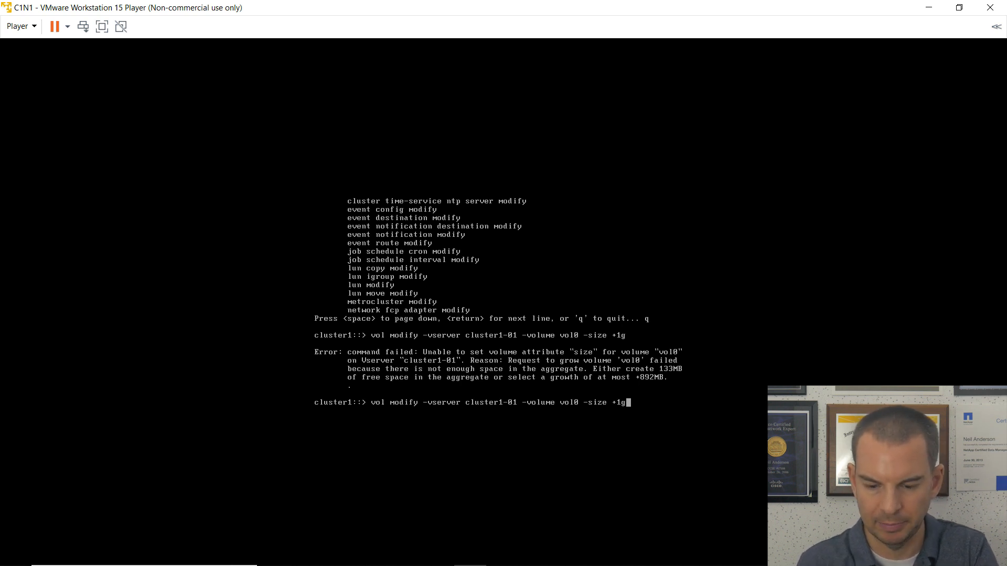
{"action": "key", "text": "BackSpace"}
{"action": "key", "text": "BackSpace"}
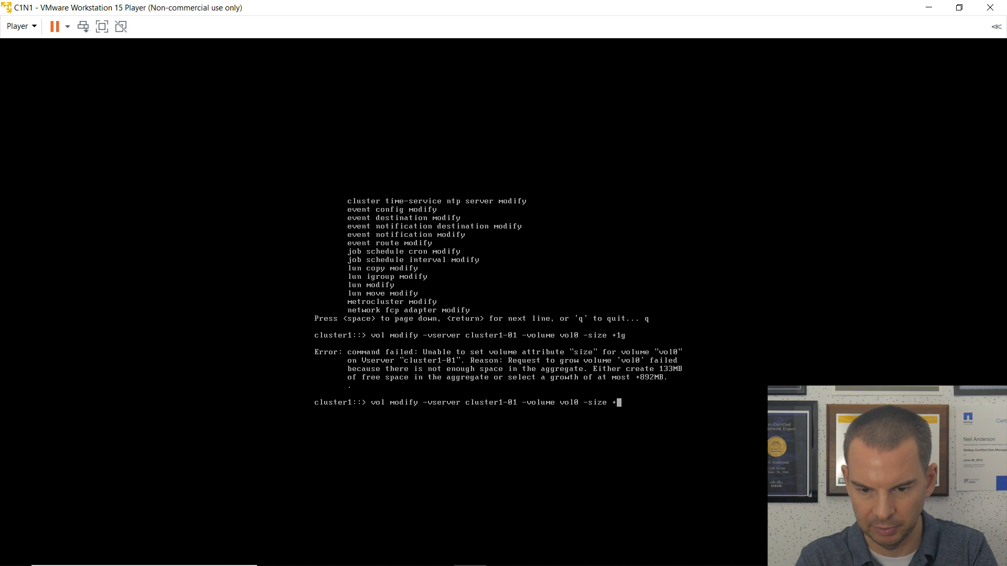
{"action": "type", "text": "892MB"}
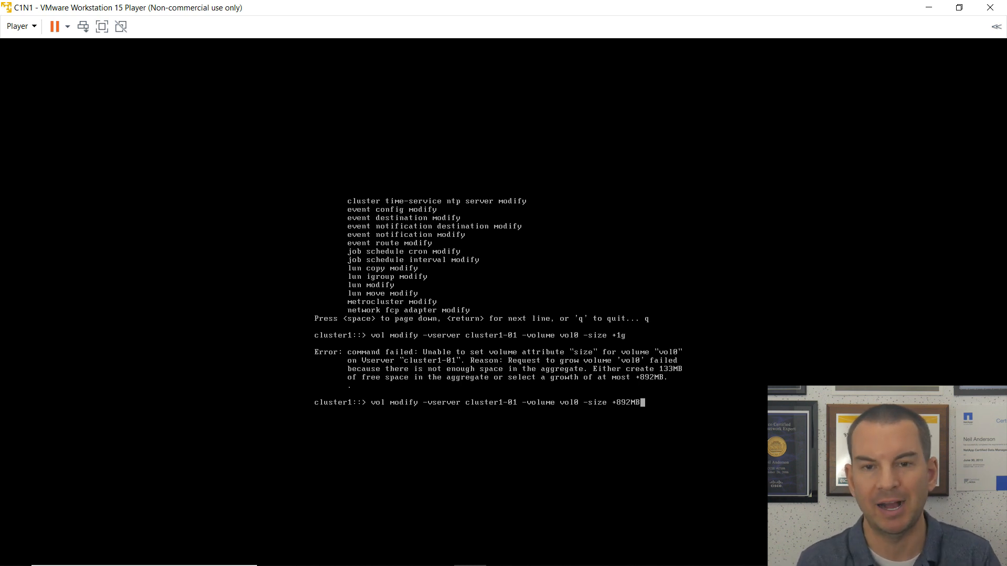
{"action": "key", "text": "Return"}
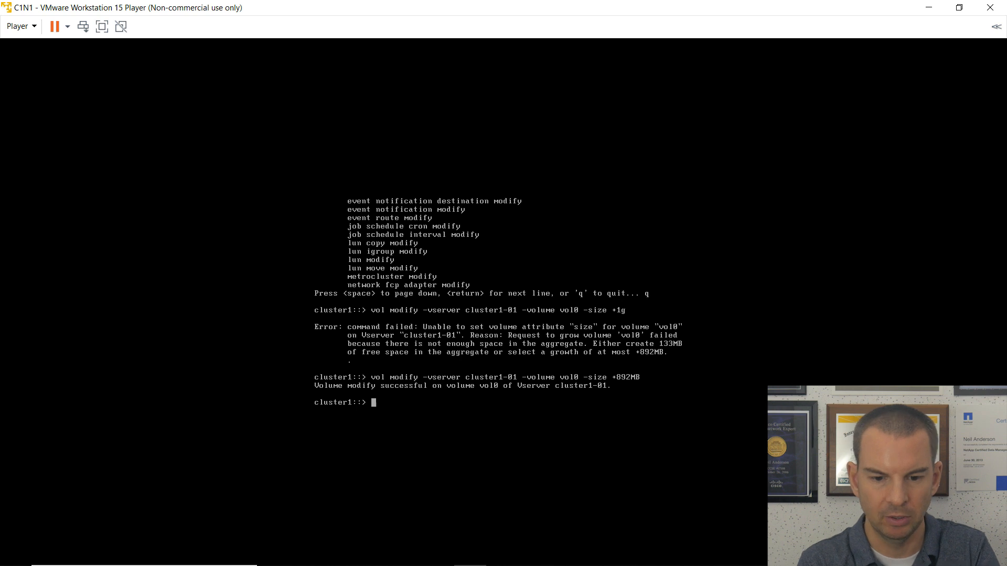